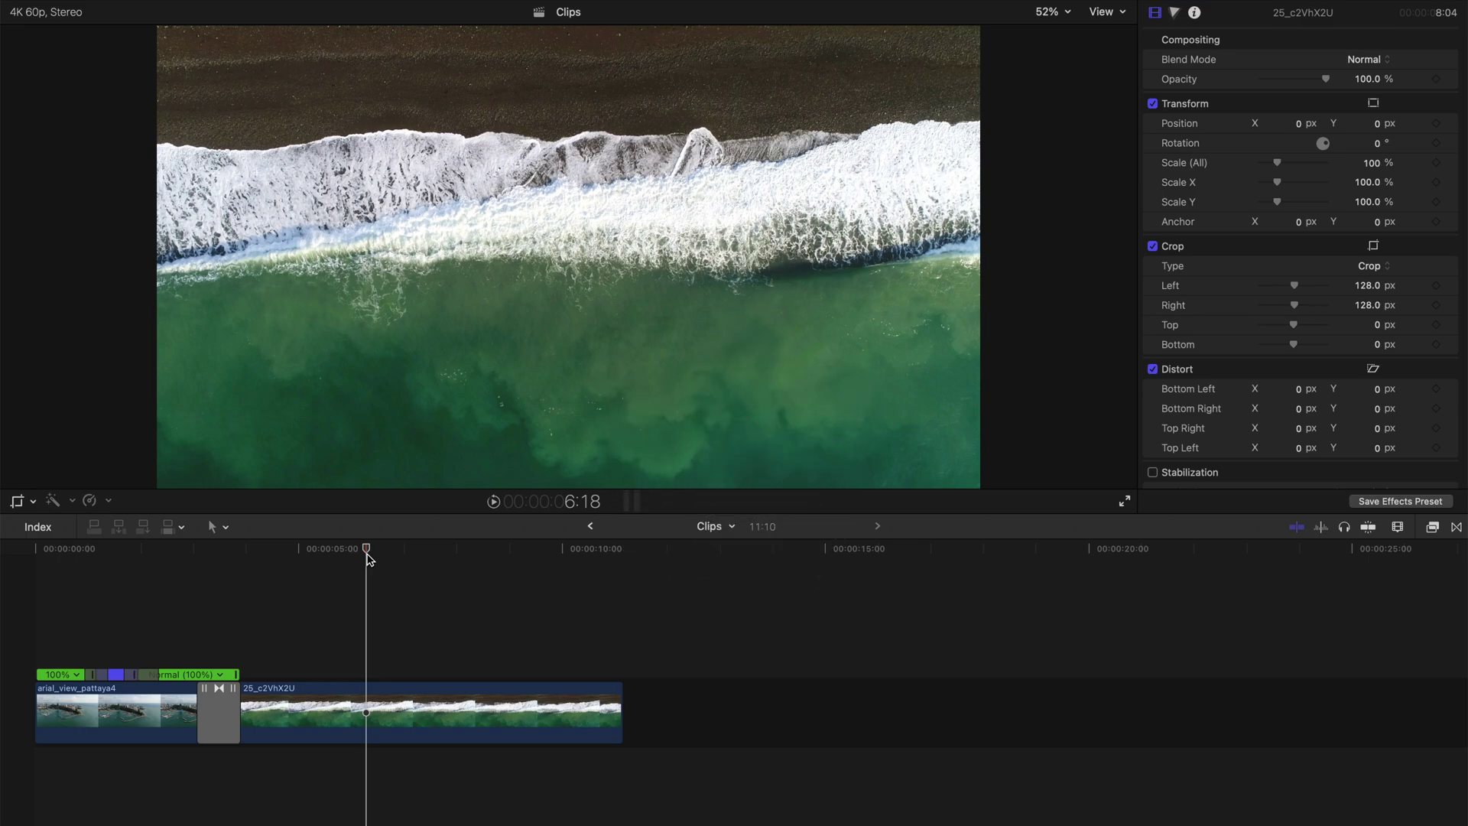
Step: Add a Basic Title and move it earlier to start over the beach clip
key("ctrl+t")
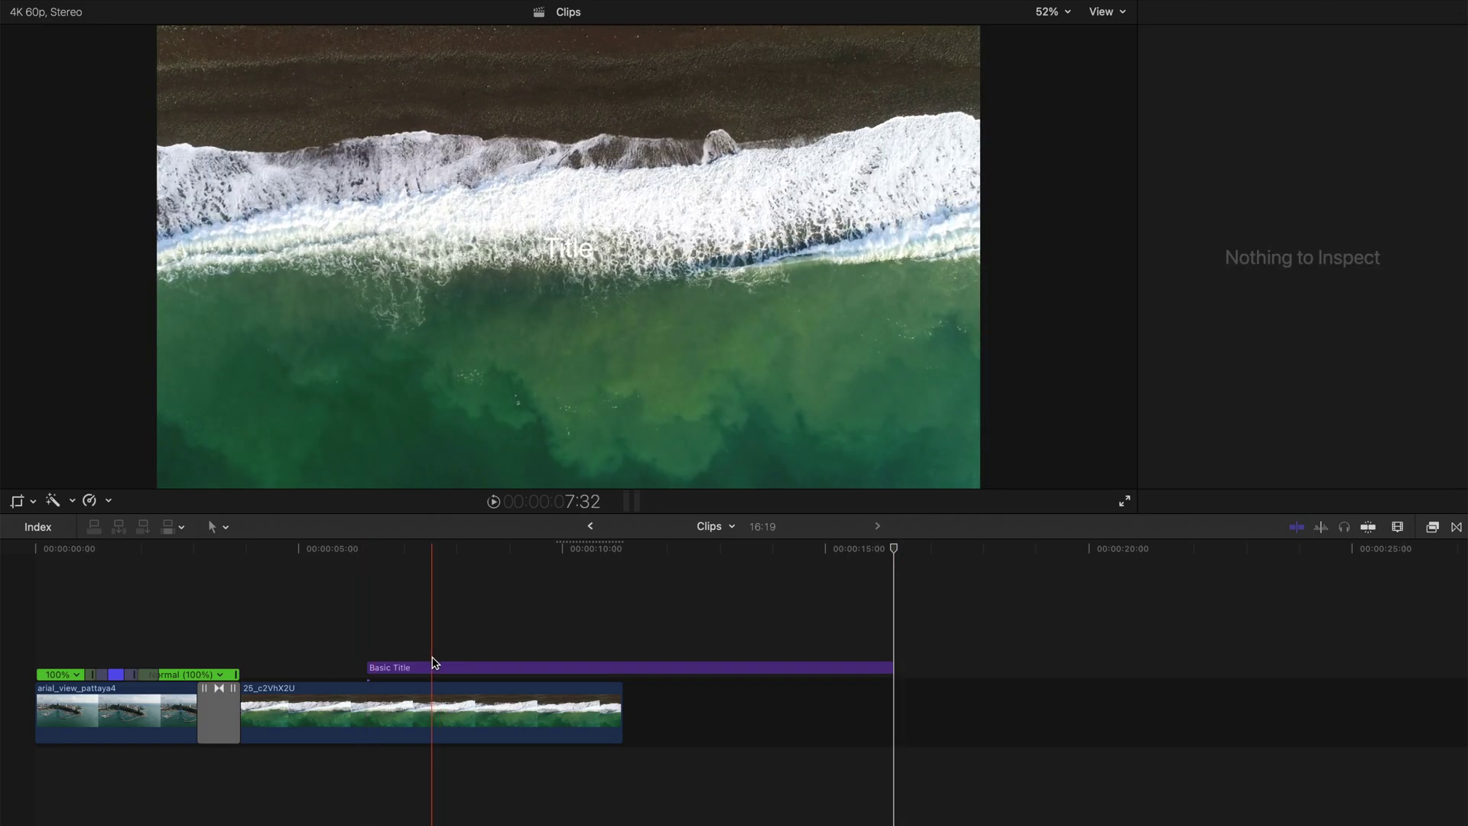
left_click_drag(433, 664, 319, 666)
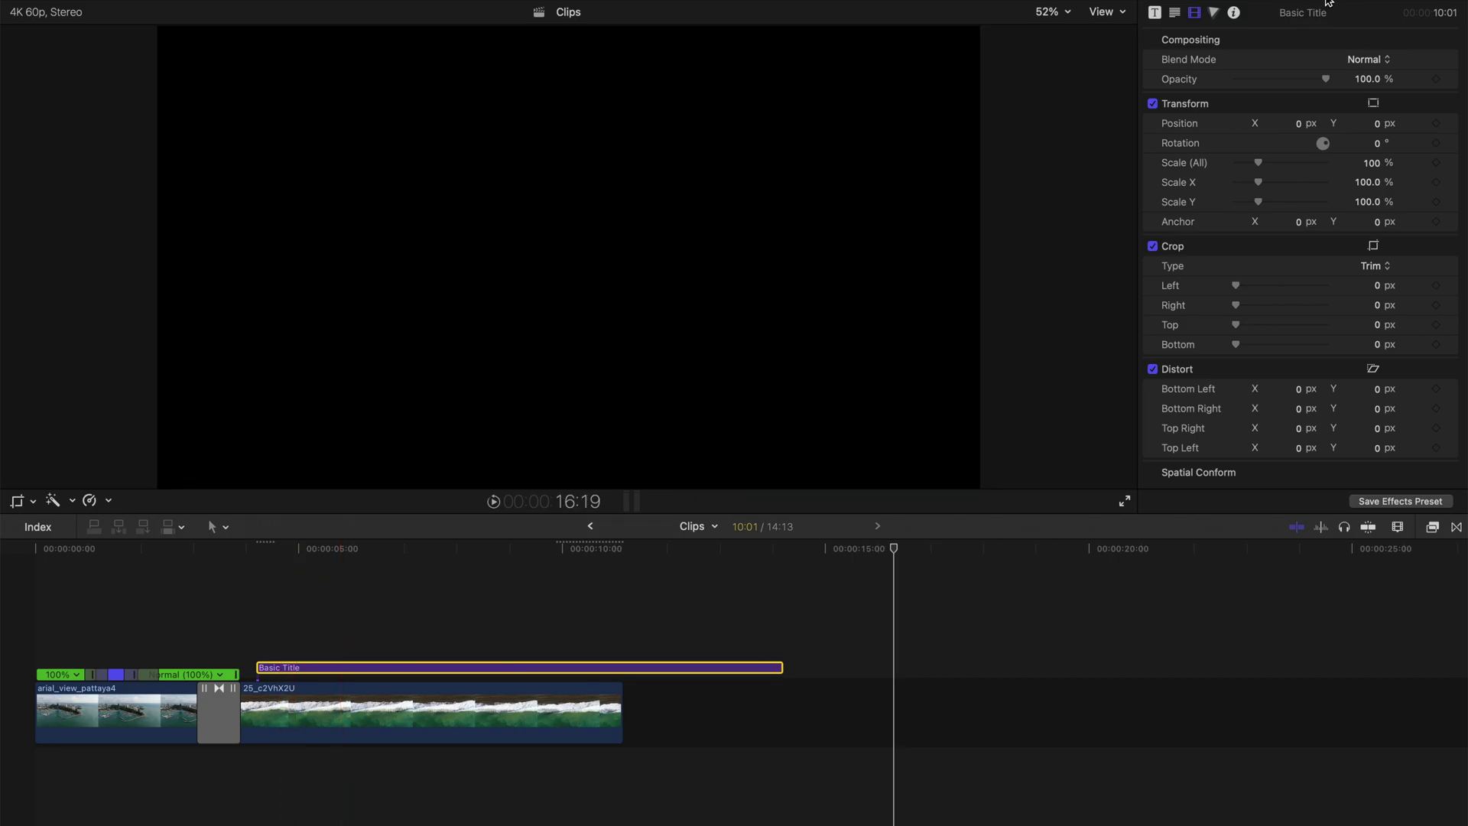
key("alt+super+1")
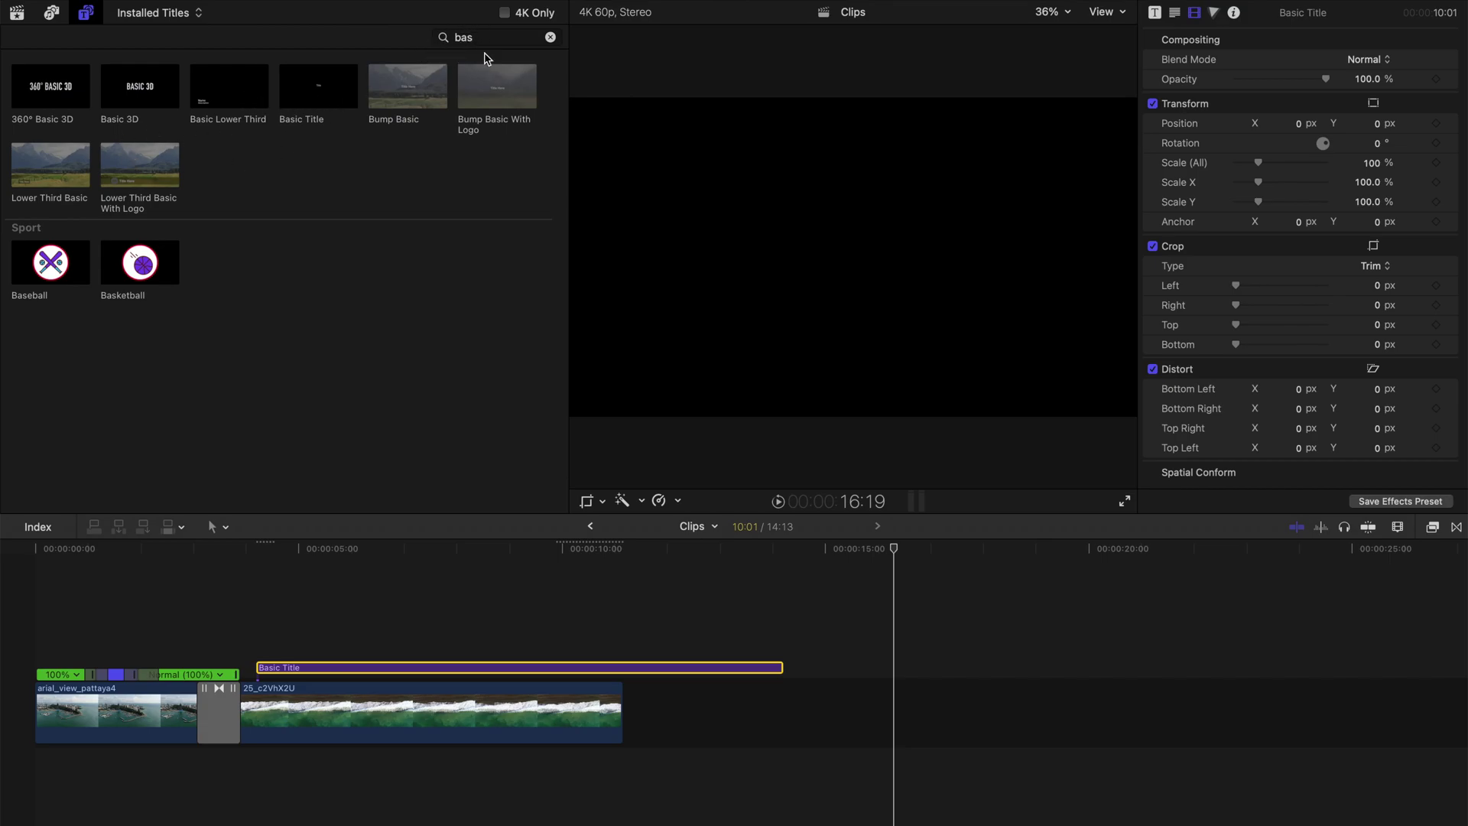
key("alt+super+1")
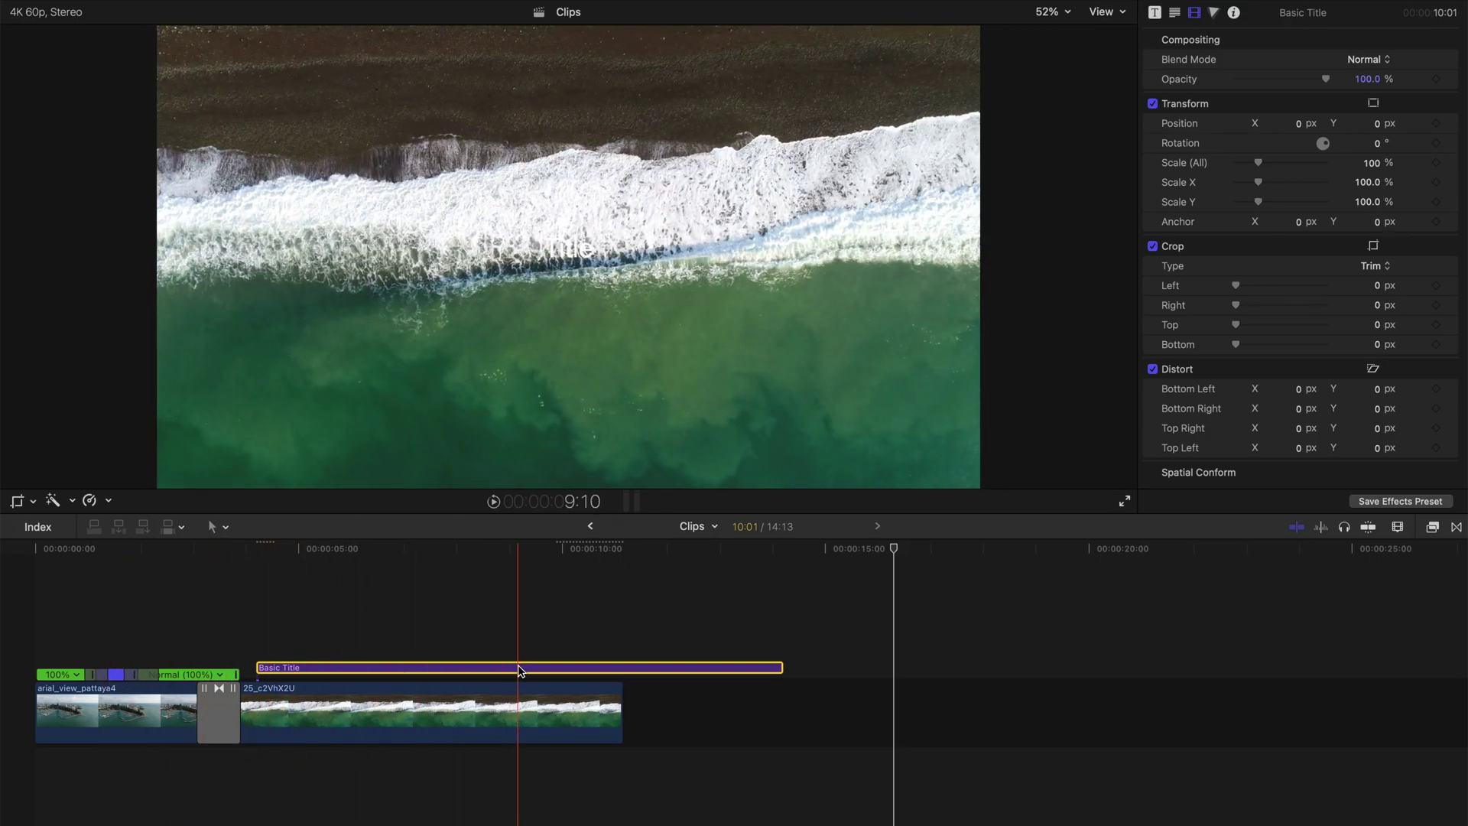
Step: Blade the title at the skimmer and delete its trailing piece
key("super+b")
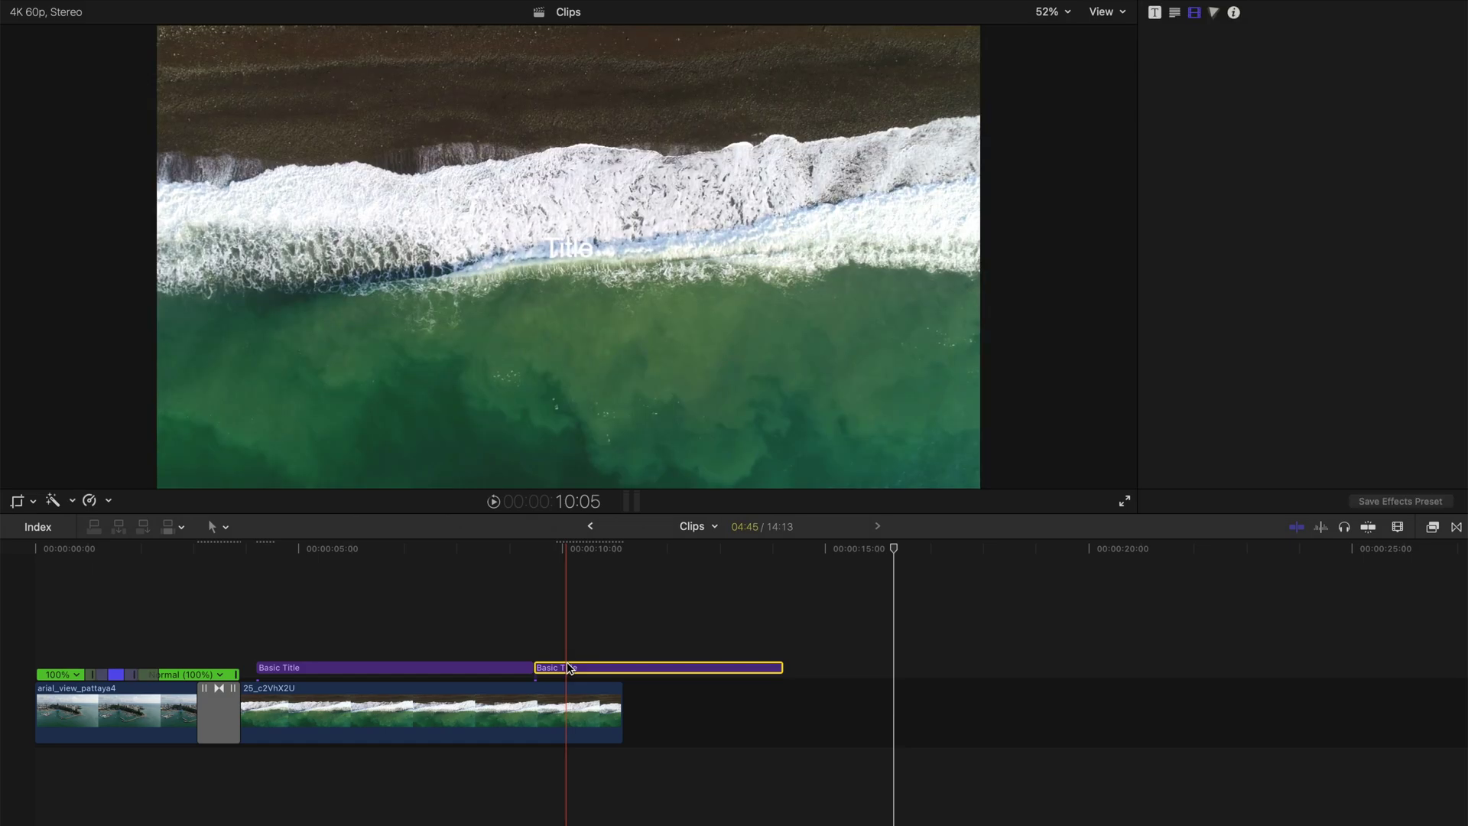
key("Delete")
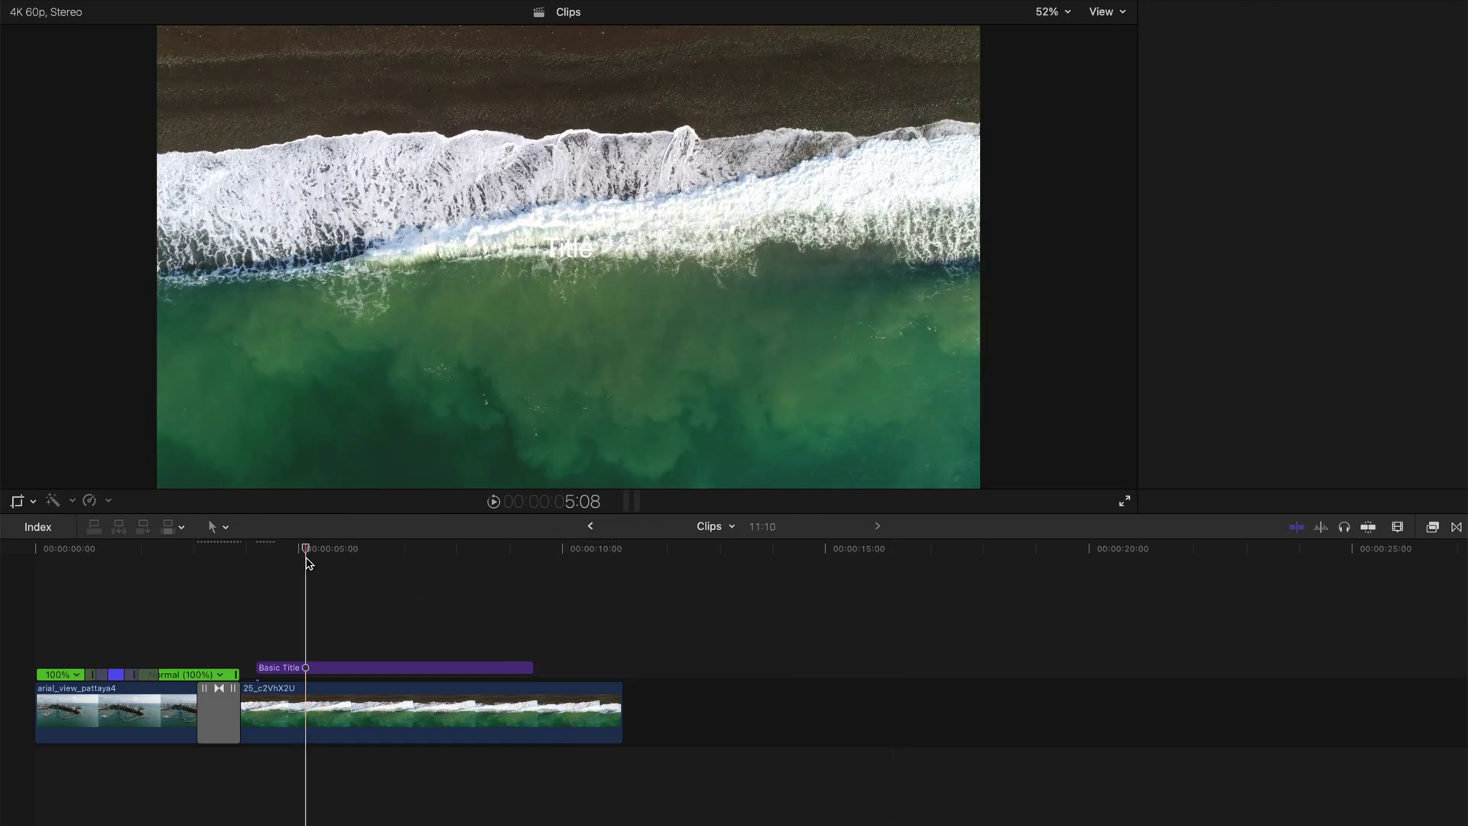
Step: Preview the title, then select its text in the Text inspector for replacing with Summer
key("space")
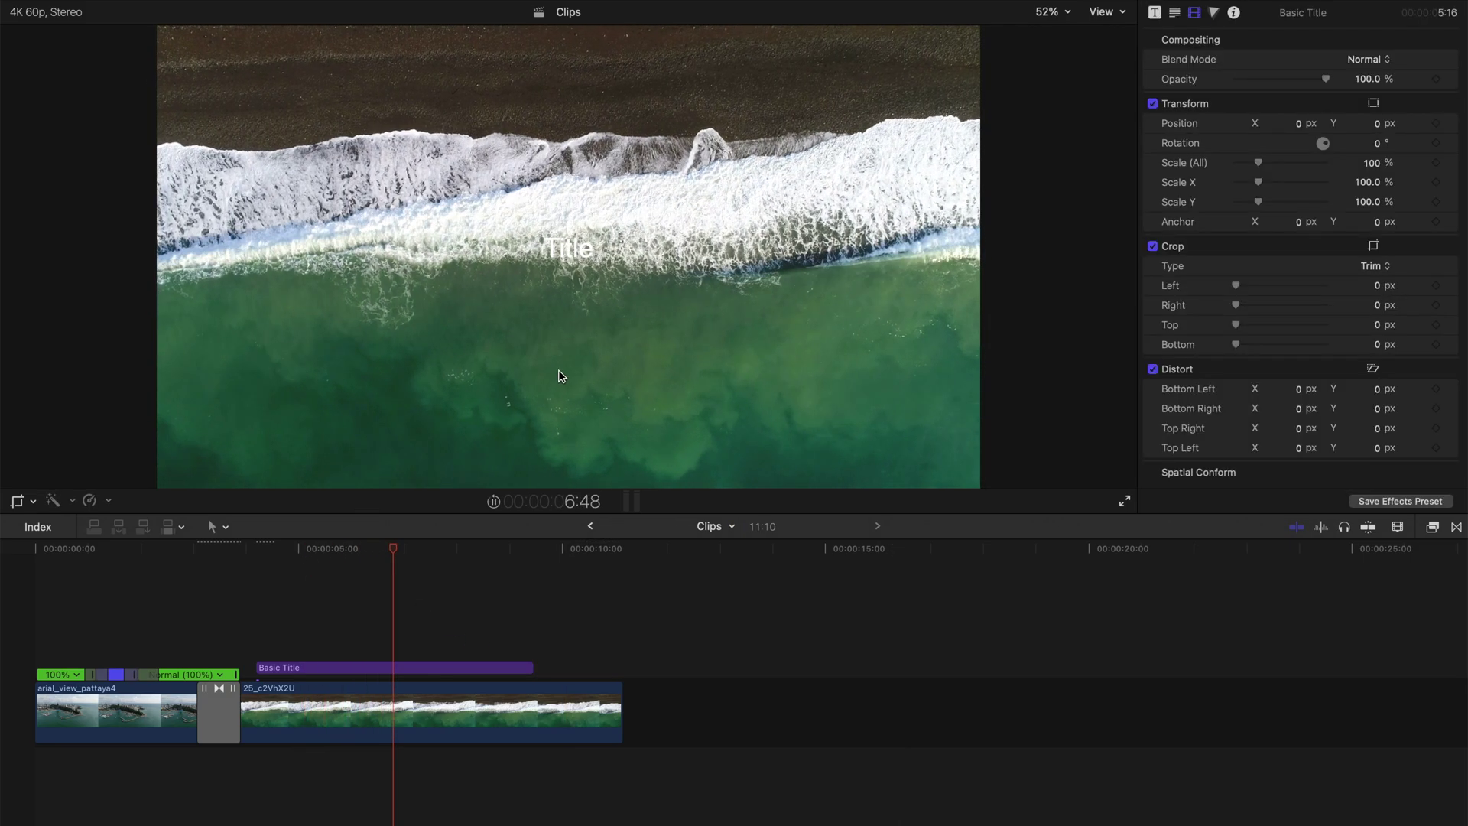
key("space")
left_click(1154, 13)
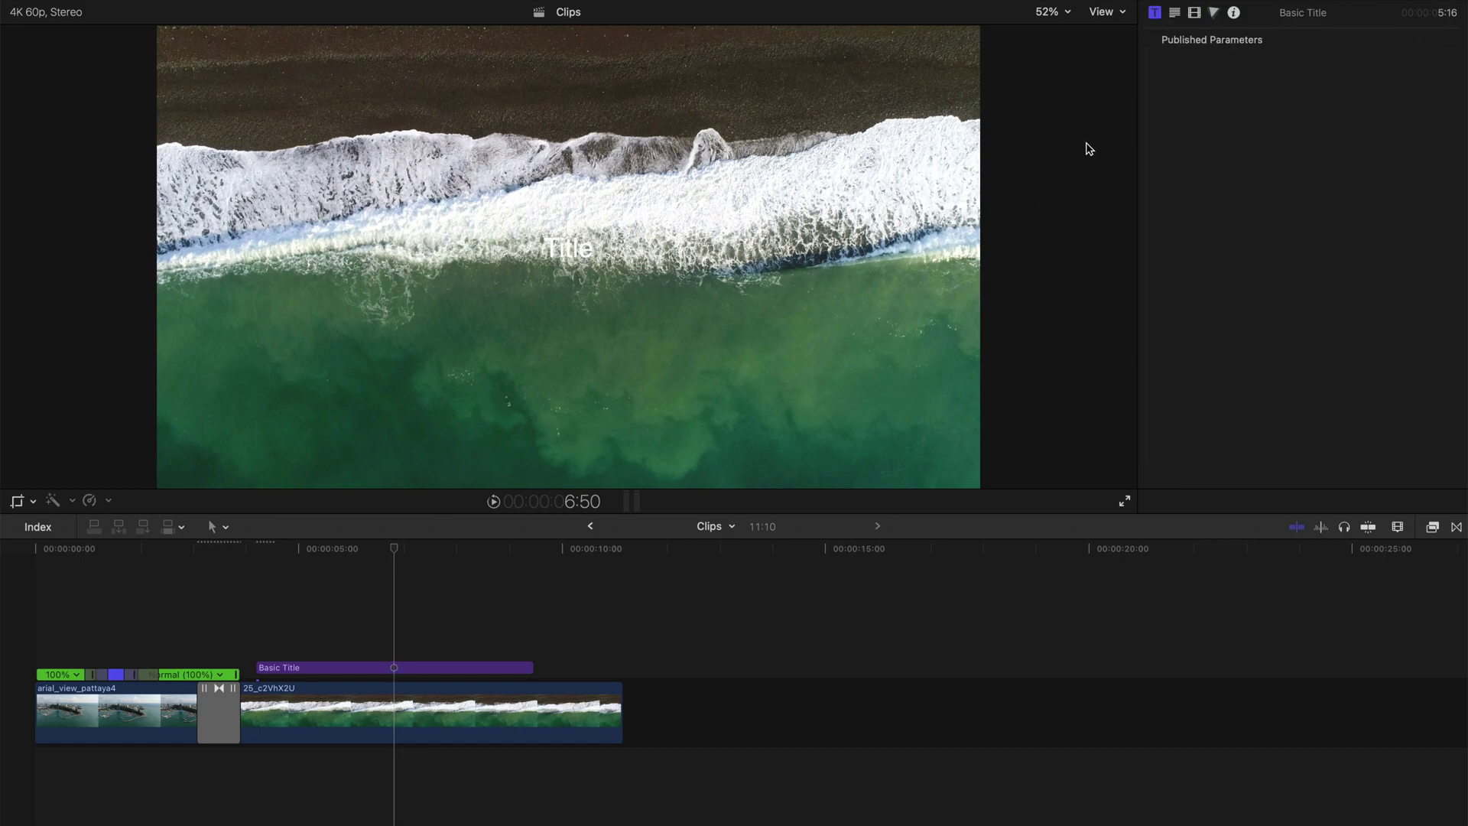
left_click(1178, 12)
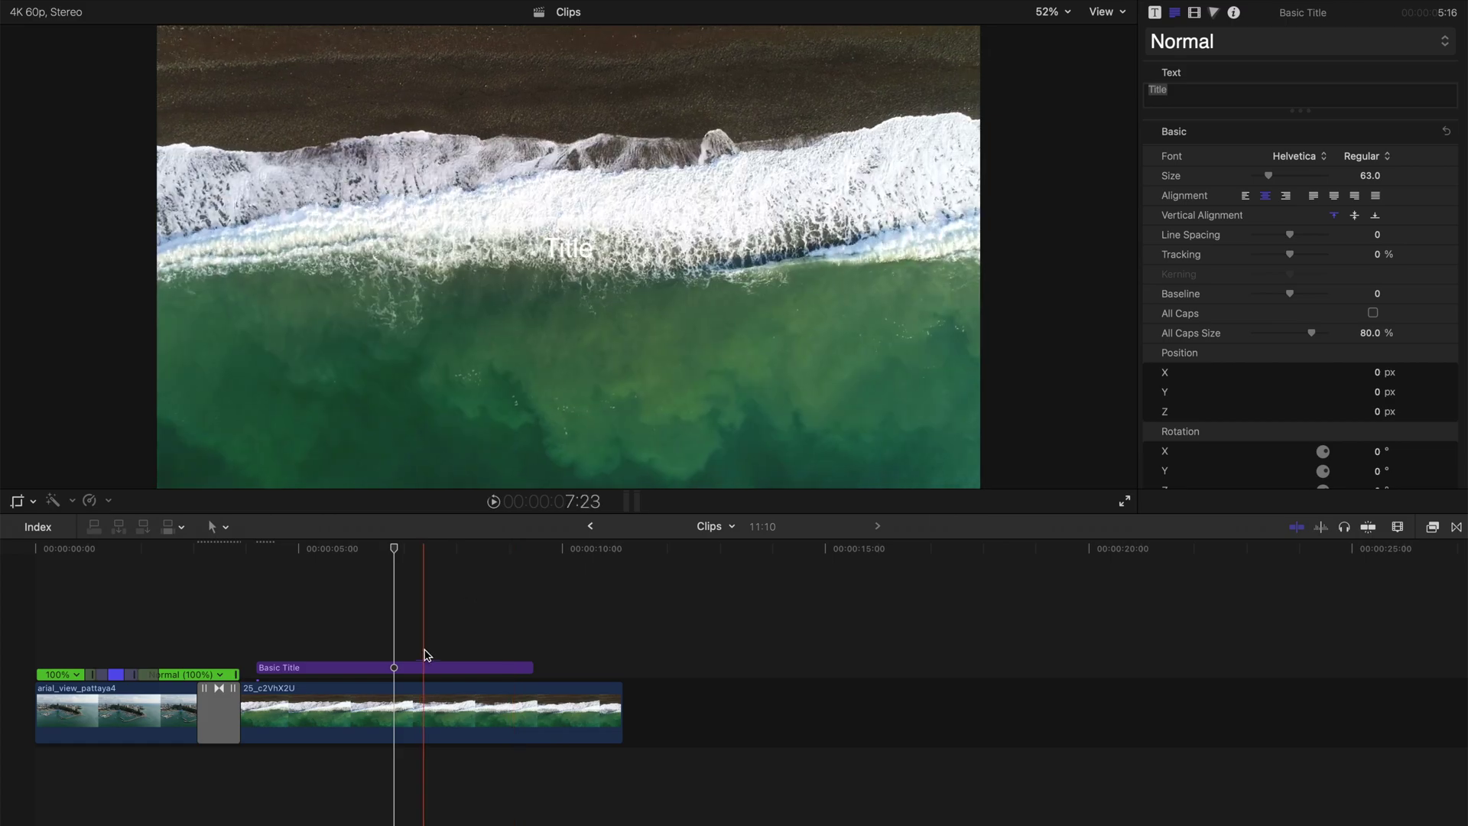
left_click(426, 668)
type("Summer")
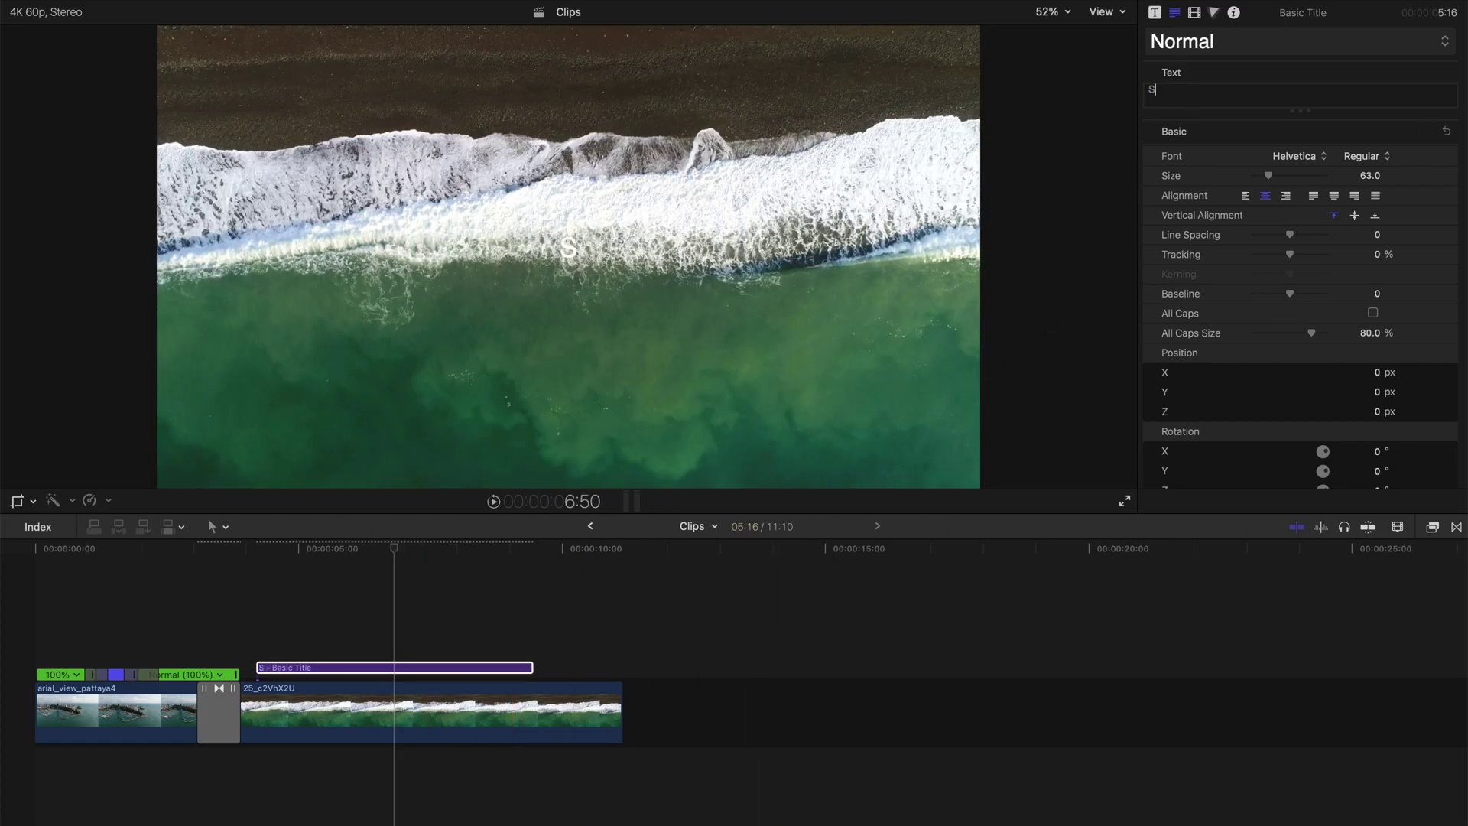
Step: Style the title in Gloss And Bloom at size 191 with 22.61% tracking
left_click(1297, 157)
scroll(1340, 105, "up", 5)
scroll(1340, 345, "down", 5)
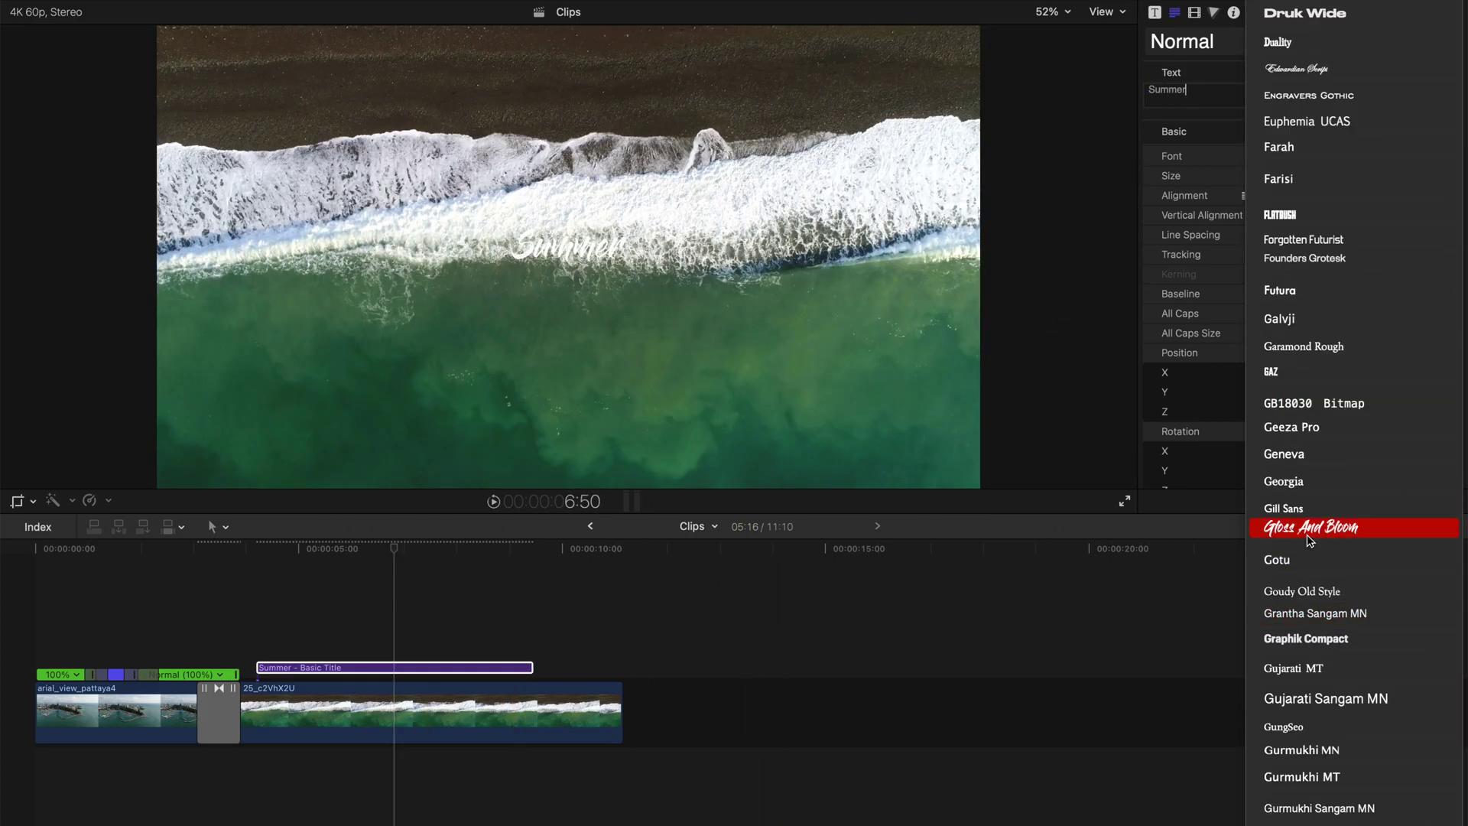
left_click(1308, 518)
scroll(1262, 402, "down", 5)
left_click(1153, 435)
scroll(1249, 456, "down", 2)
scroll(1250, 454, "up", 10)
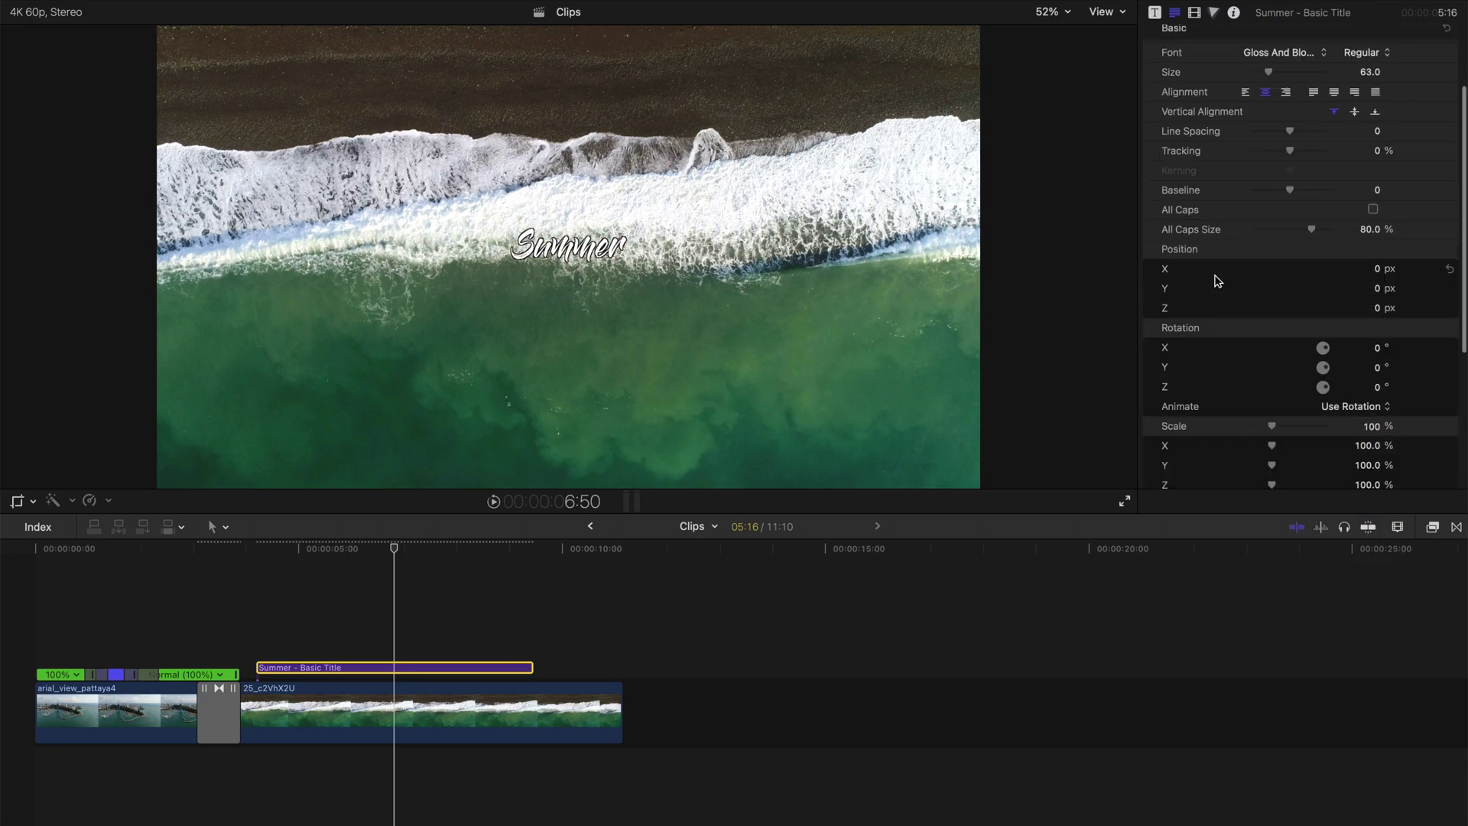
left_click_drag(1273, 175, 1300, 176)
left_click_drag(1290, 253, 1297, 254)
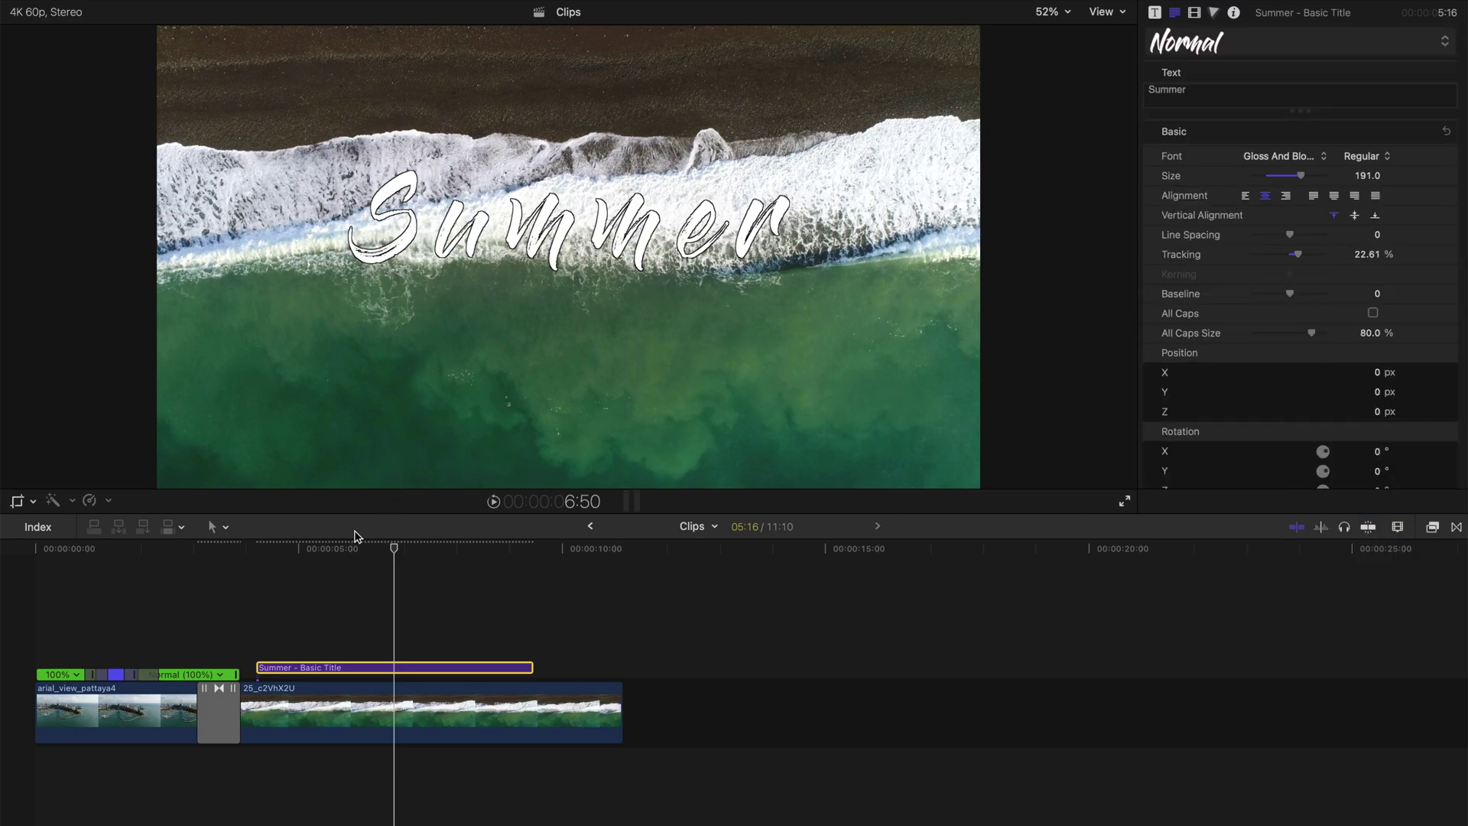
Step: Review the title and trim its start edge slightly later
left_click(248, 574)
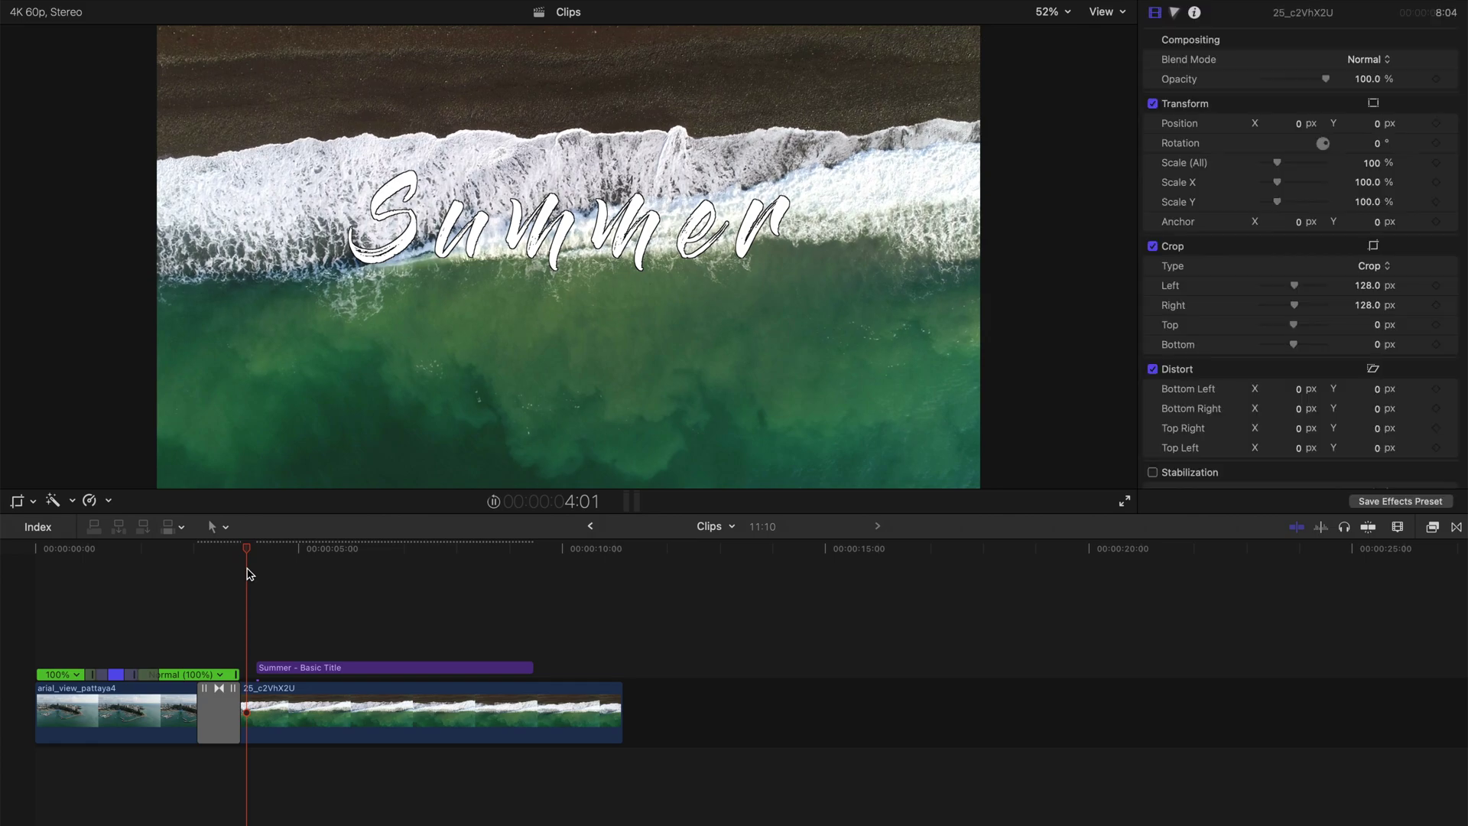
left_click(249, 572)
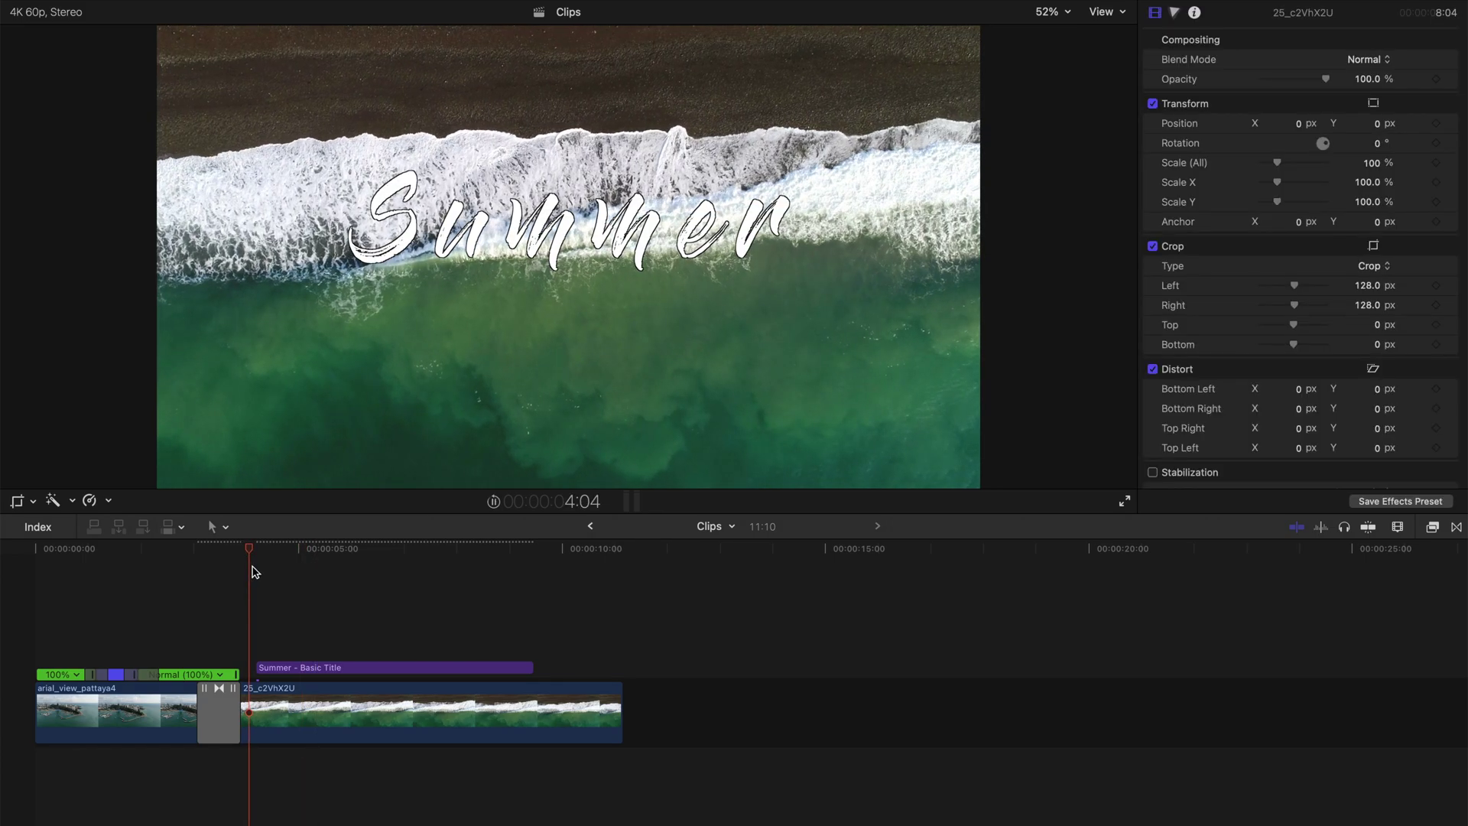
key("space")
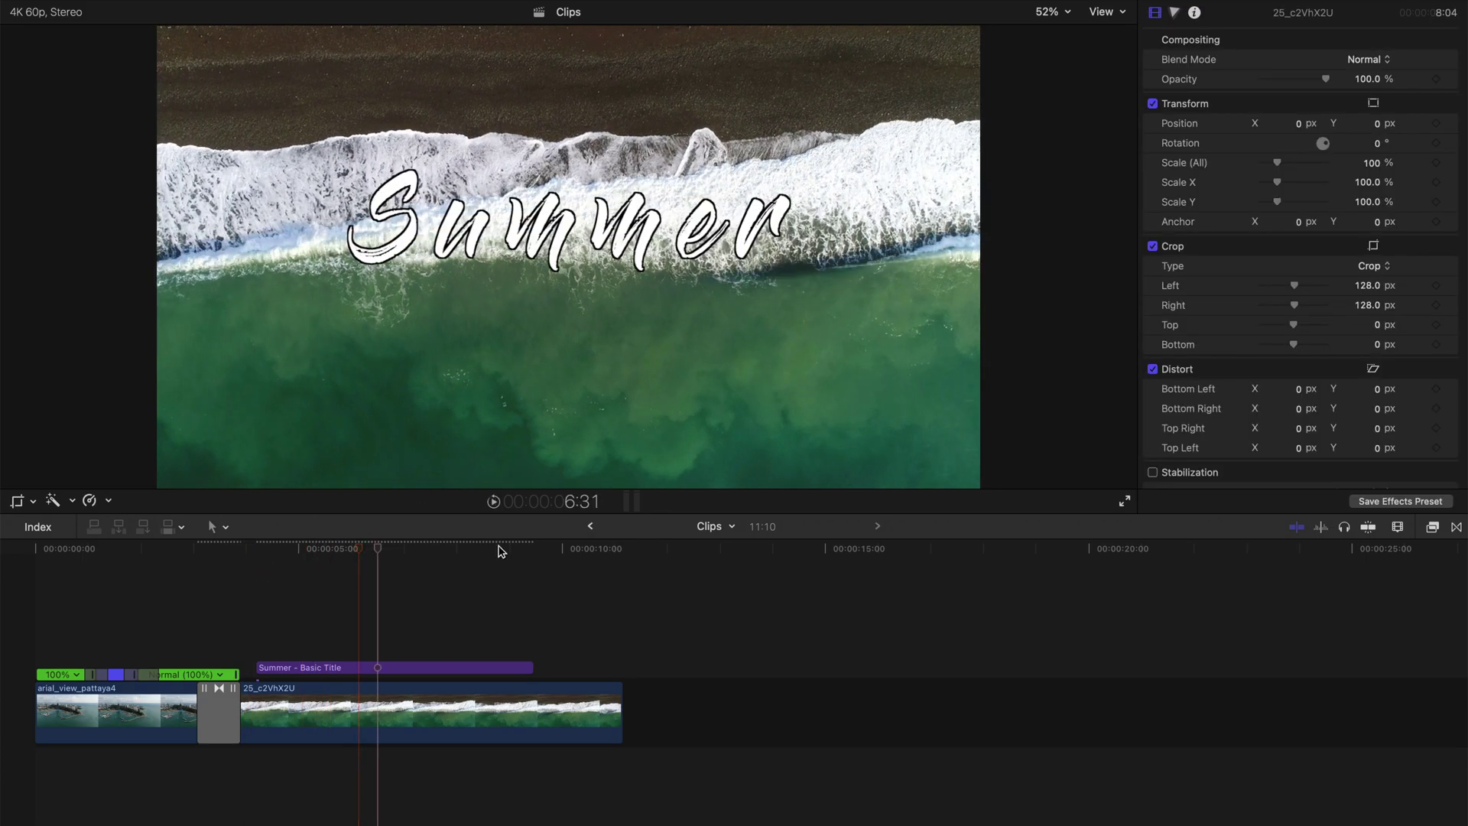
left_click(312, 667)
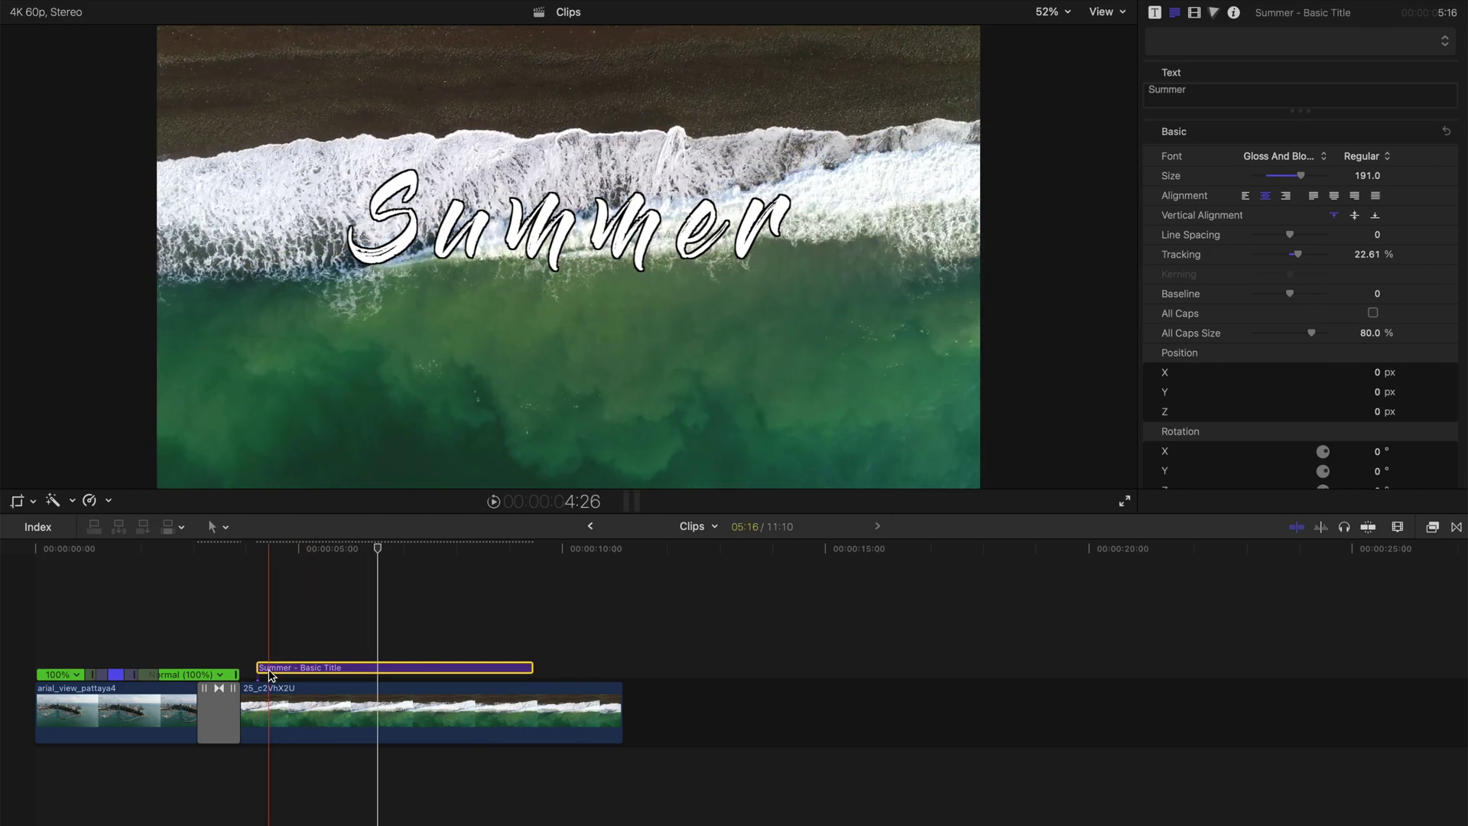
left_click_drag(258, 668, 276, 667)
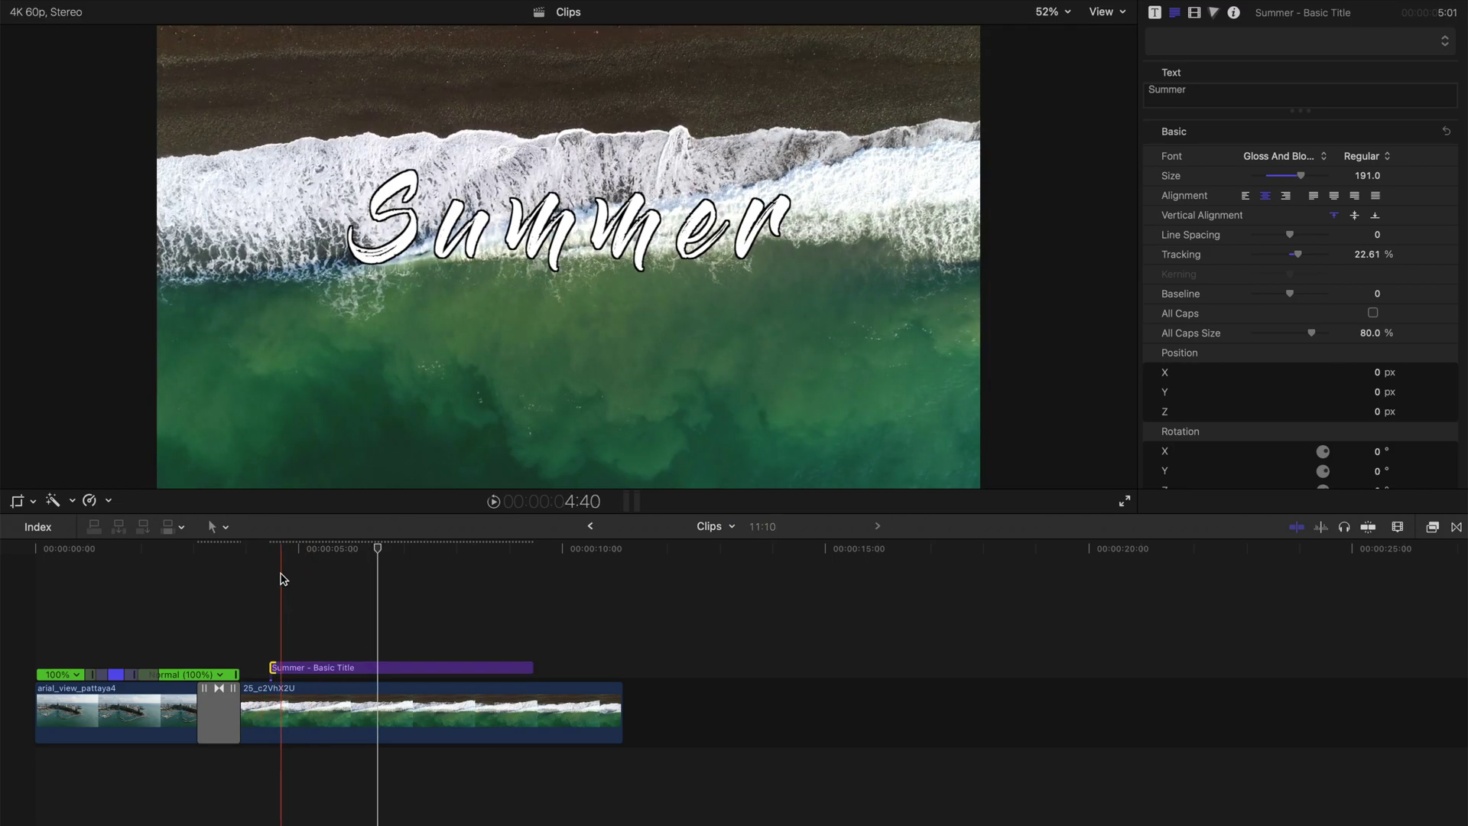
left_click(276, 559)
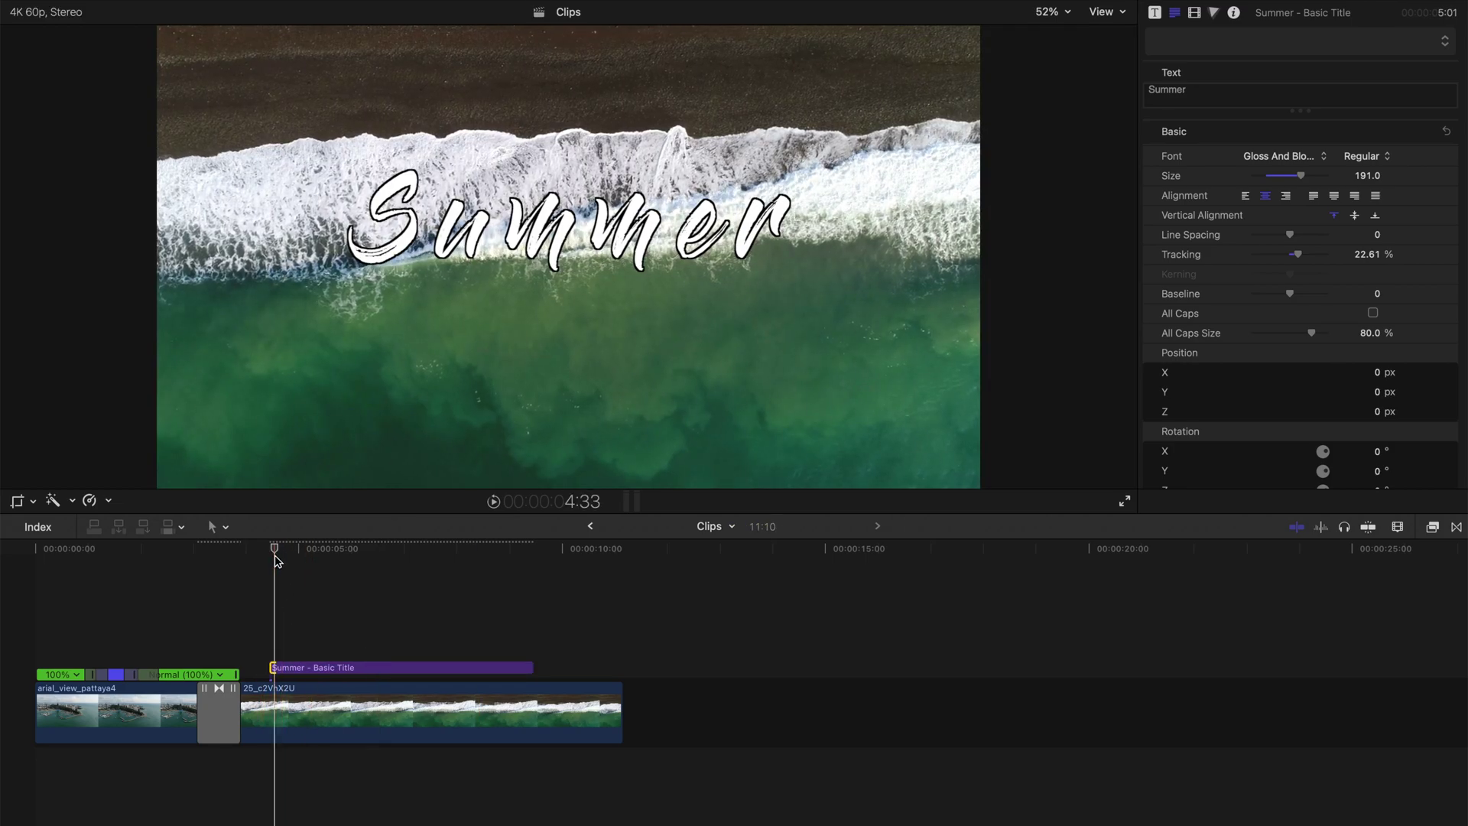
Step: Move the Summer text a little lower in the viewer frame
left_click(281, 668)
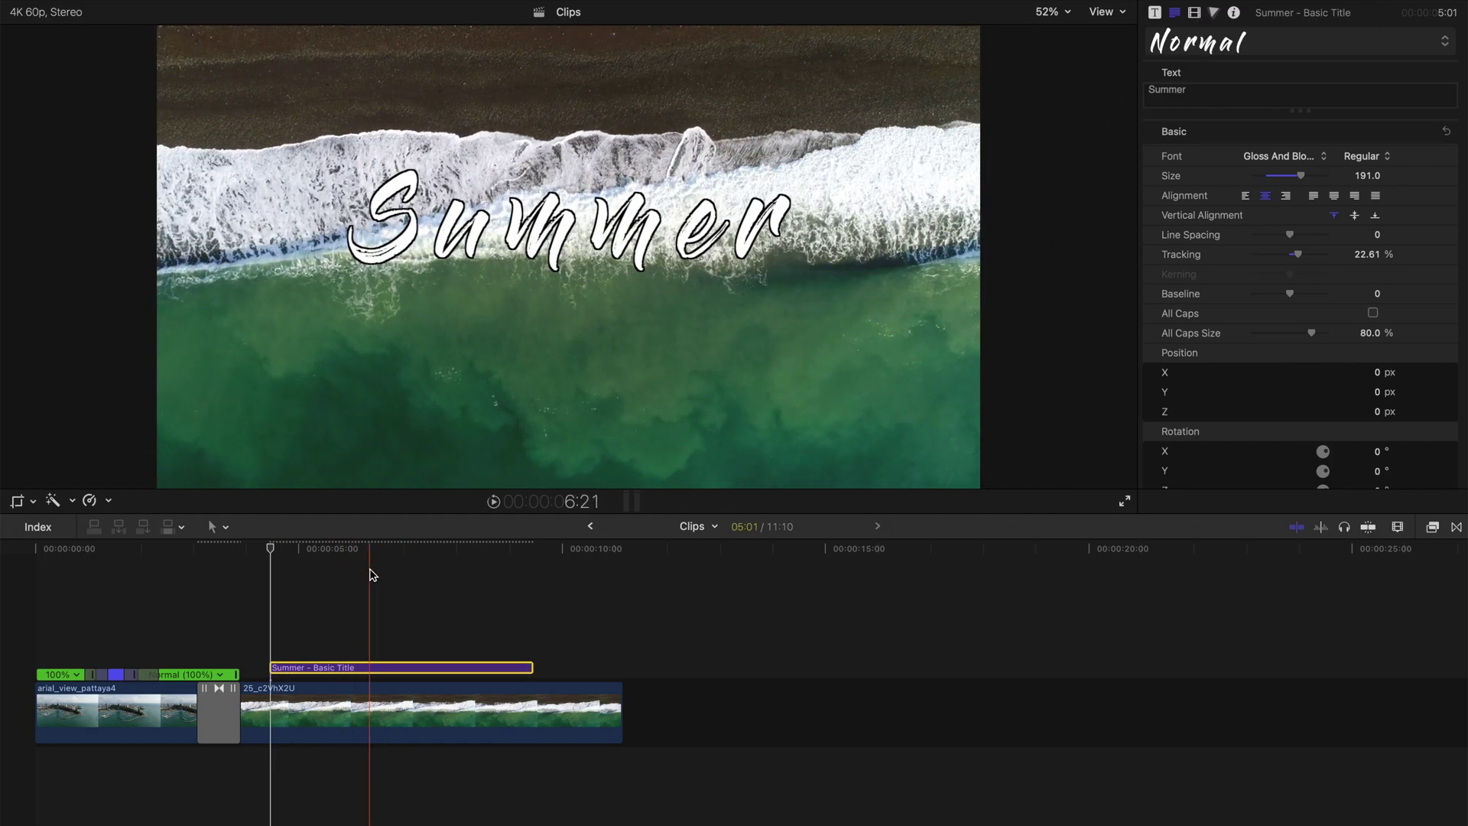
mouse_move(530, 226)
left_mouse_down()
mouse_move(530, 266)
mouse_move(526, 255)
left_mouse_up()
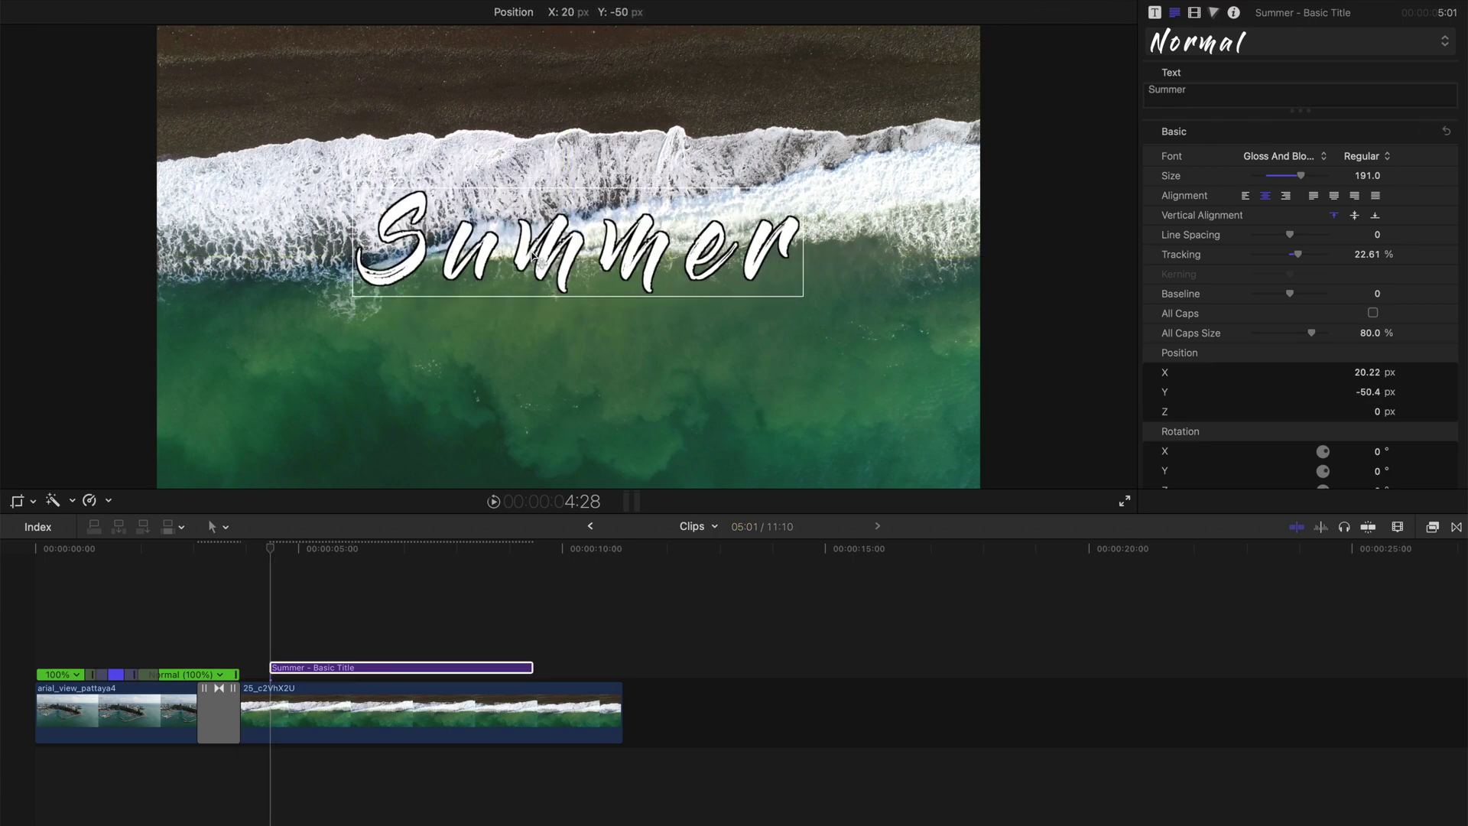
Step: Keyframe the title's opacity from 0% at its start to 100% a moment later
left_click(1197, 13)
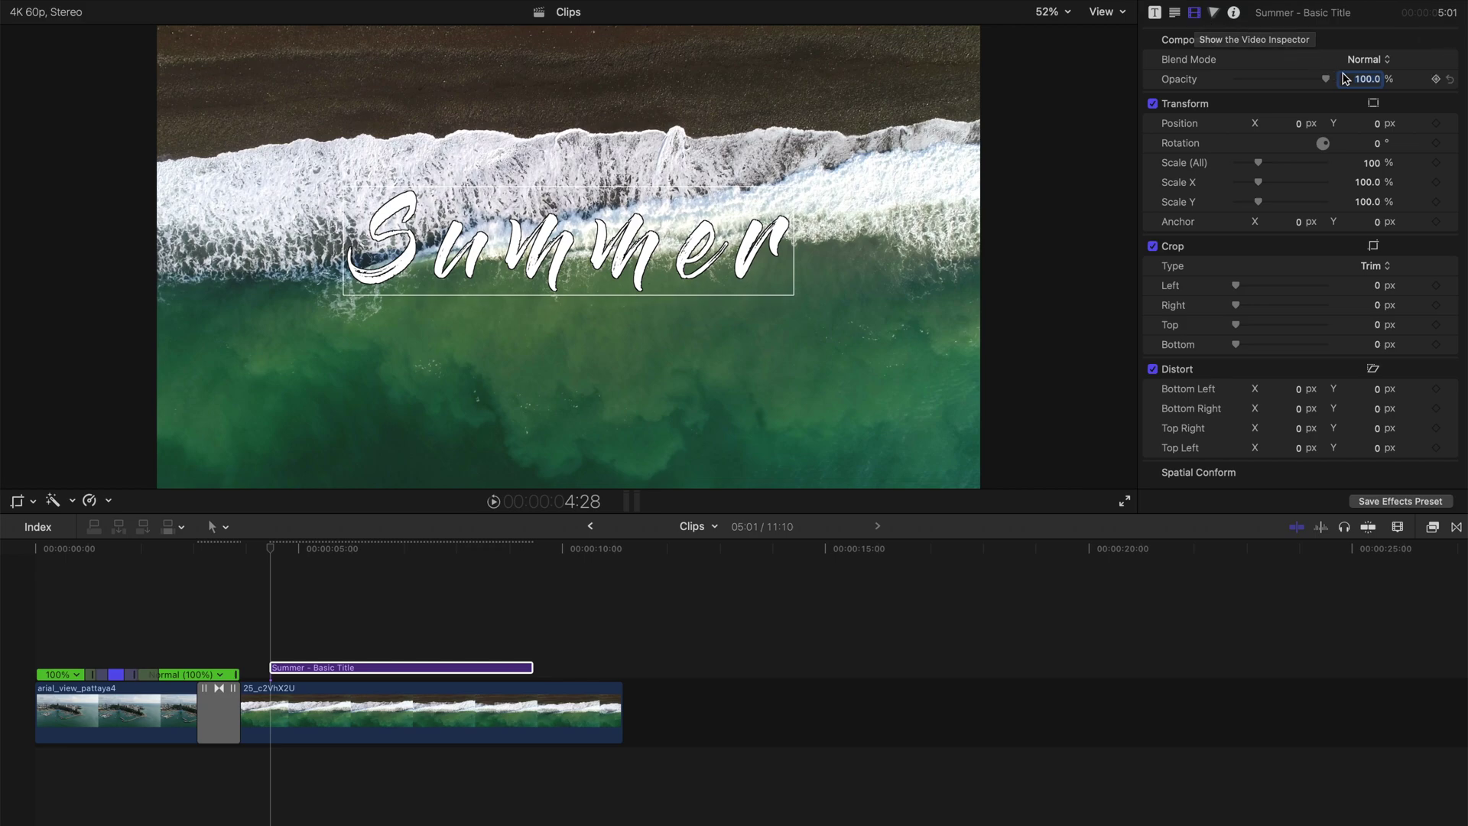
left_click(1437, 80)
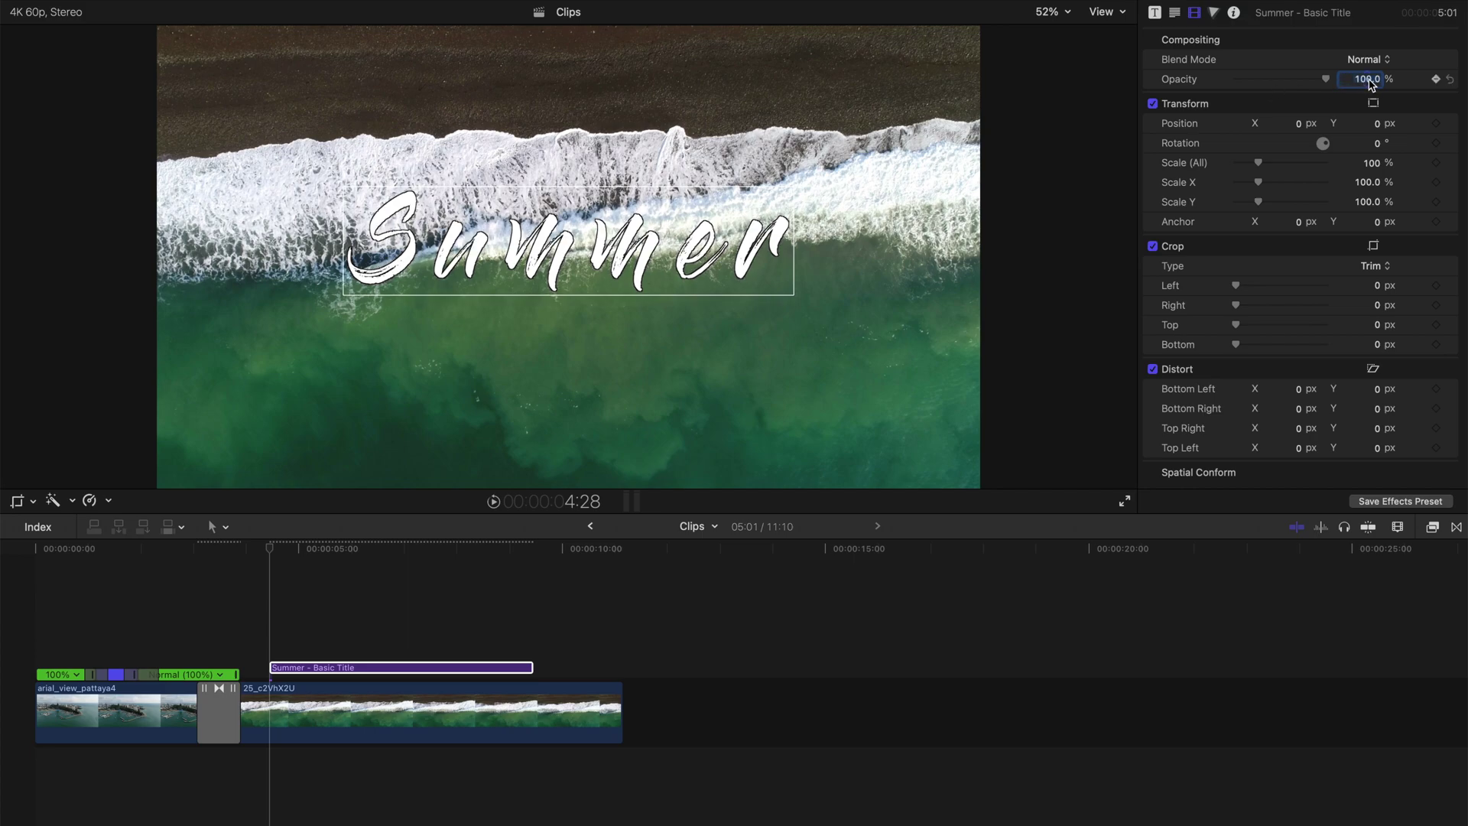
type("0")
key("Return")
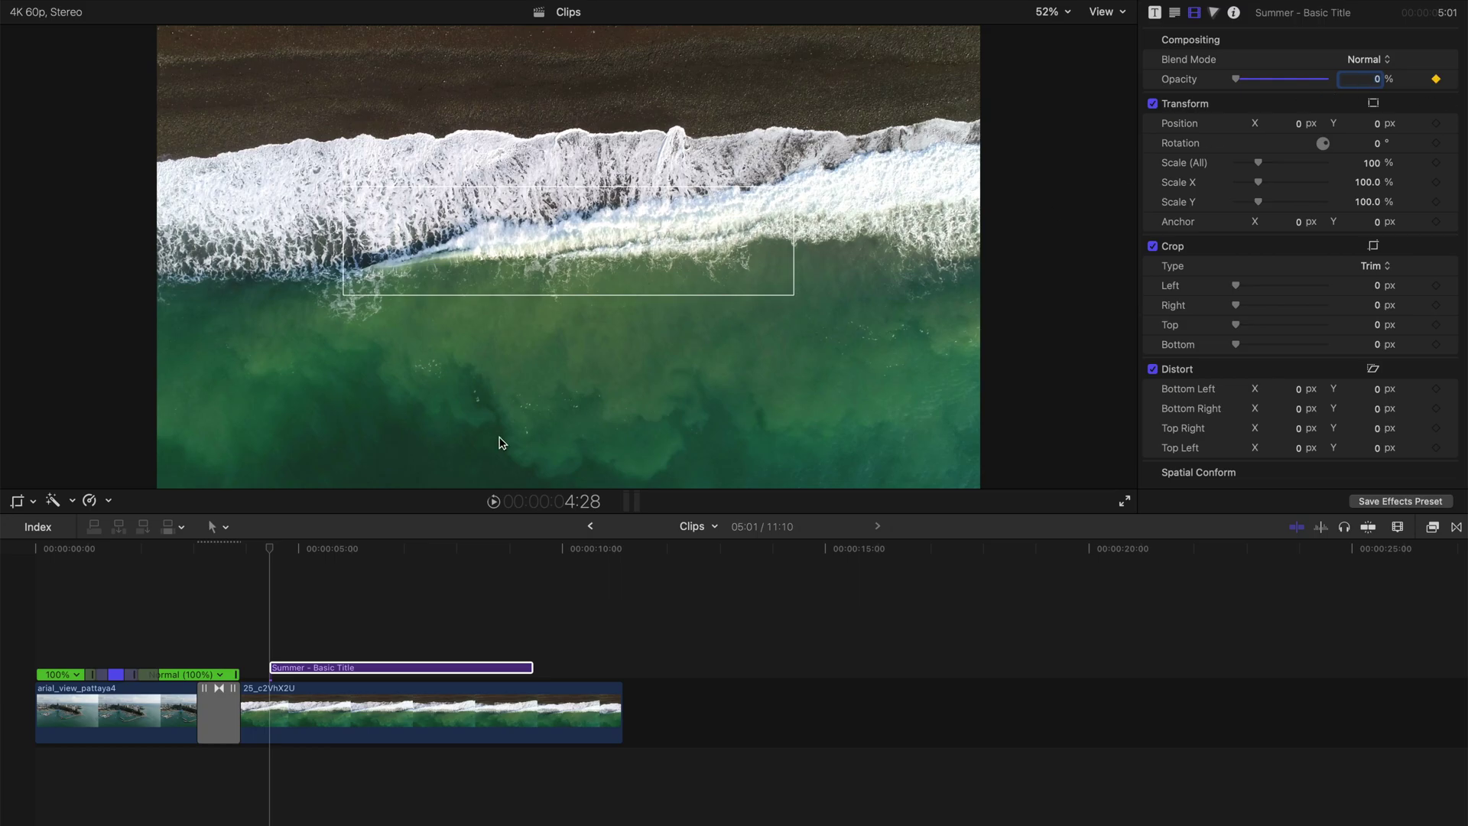
left_click_drag(273, 551, 340, 553)
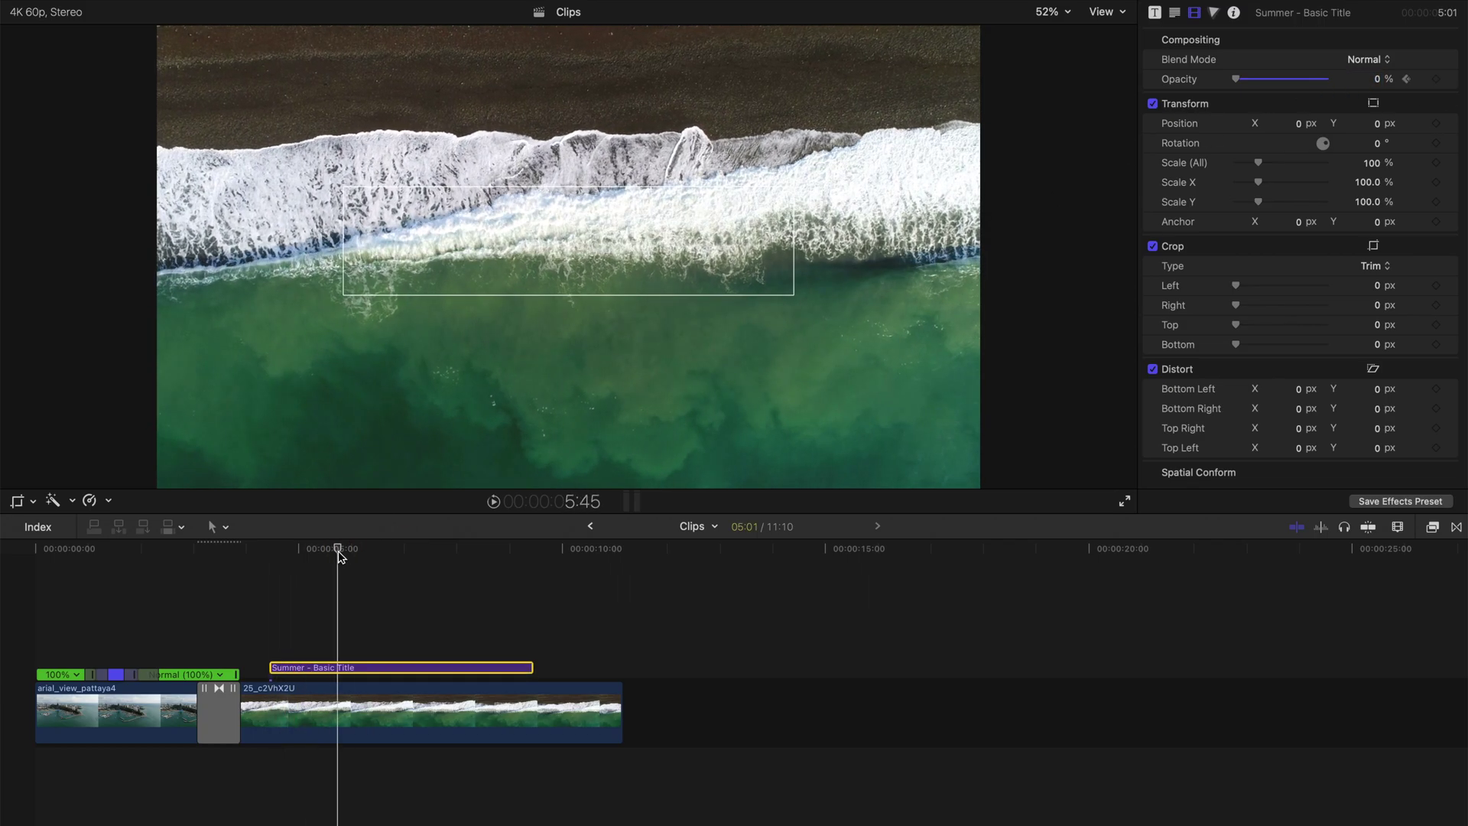
left_click(1377, 86)
mouse_move(1296, 80)
type("100")
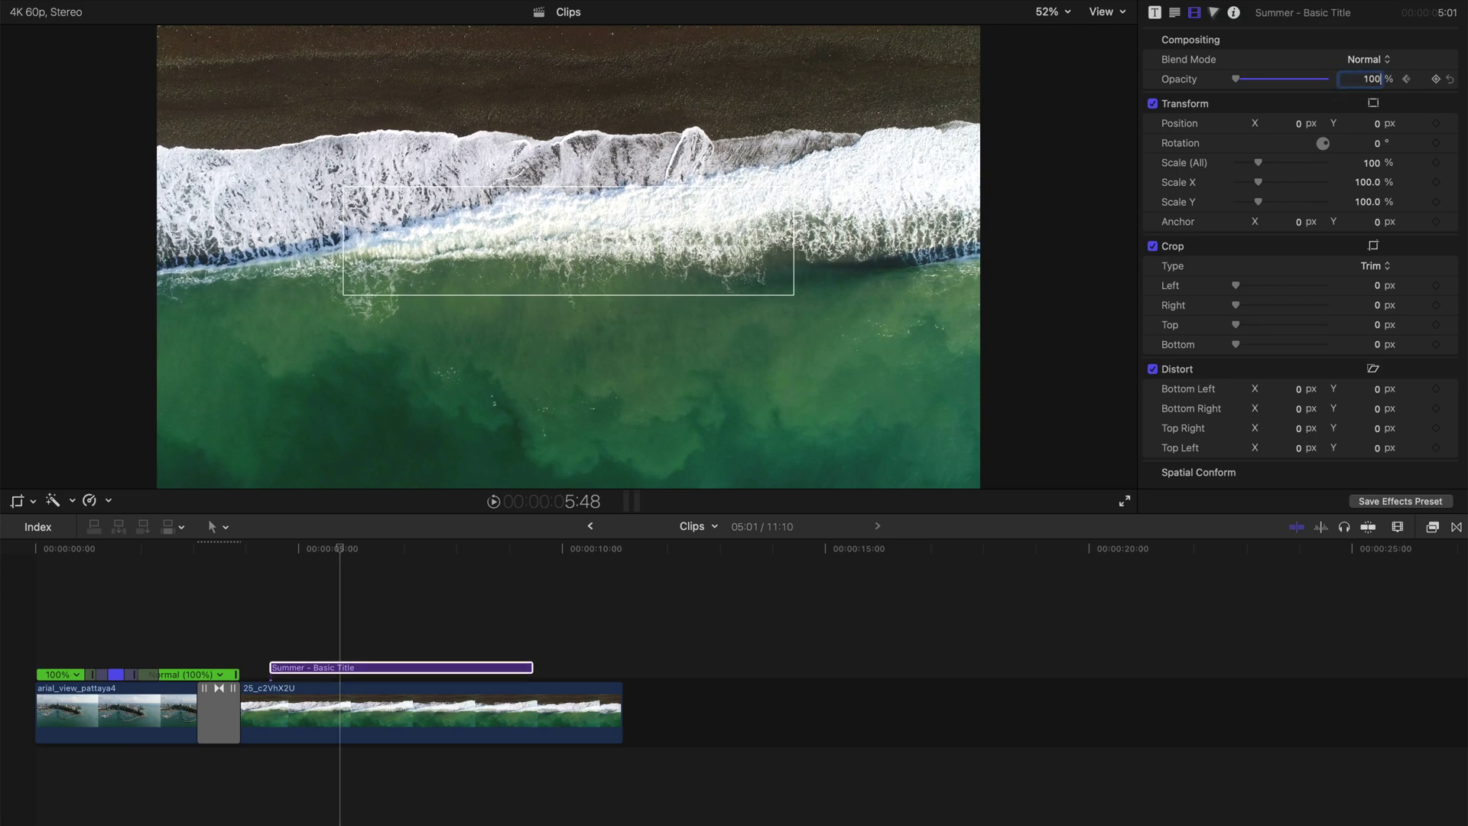
key("Return")
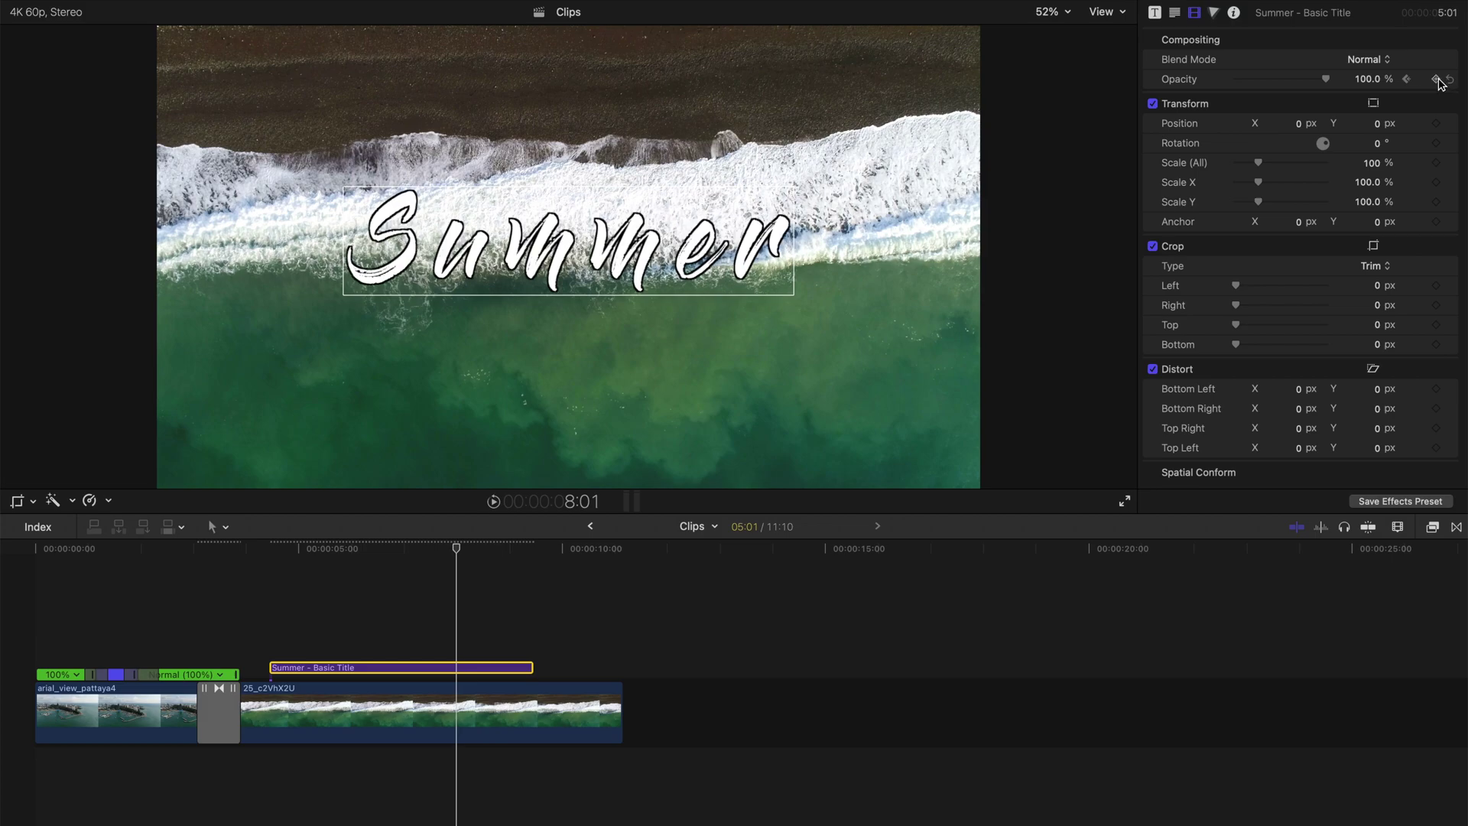
Step: Add an opacity keyframe near the title's end for the fade-out and play it back
left_click(530, 574)
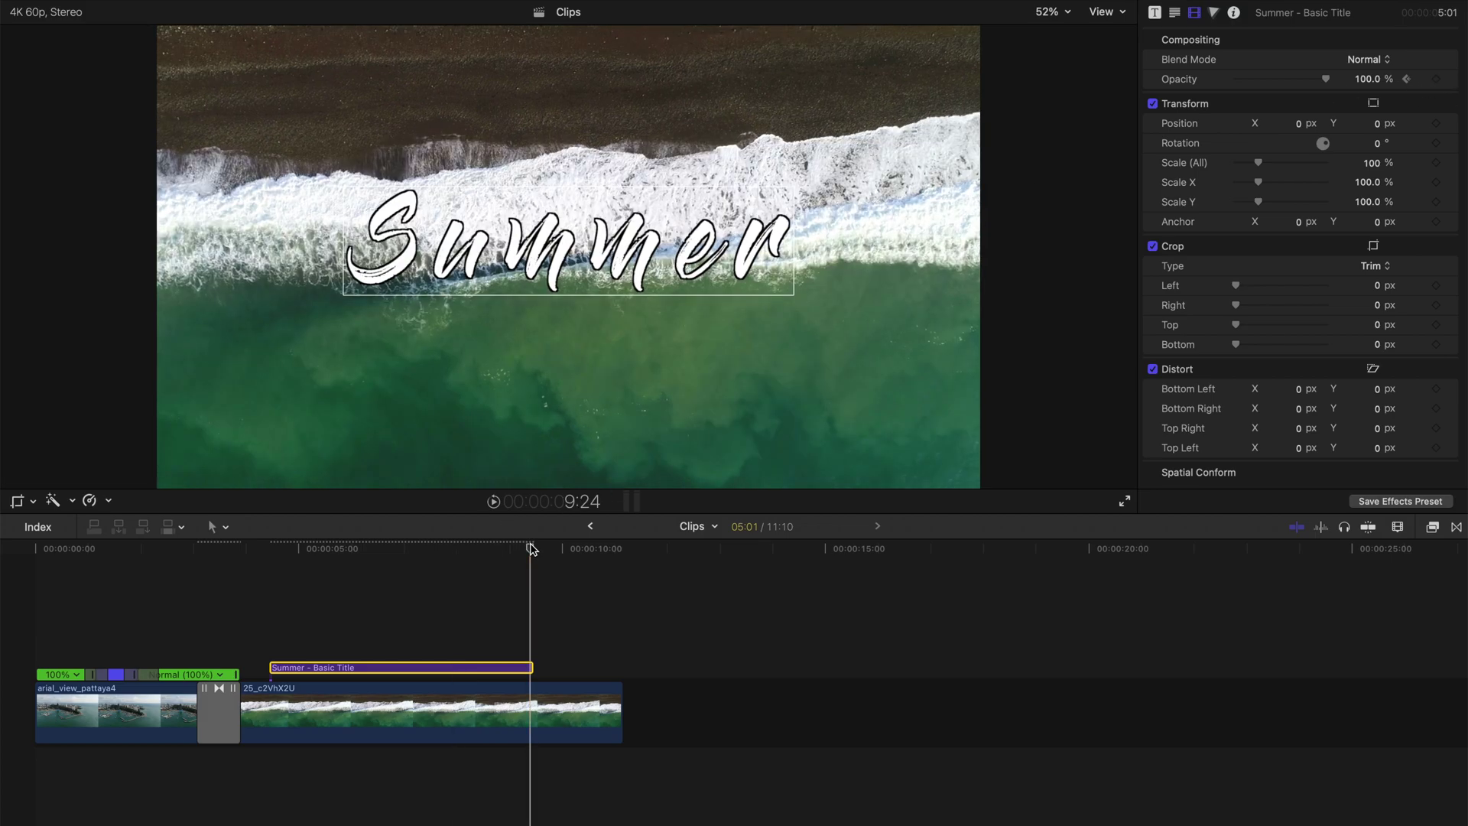
left_click(1372, 81)
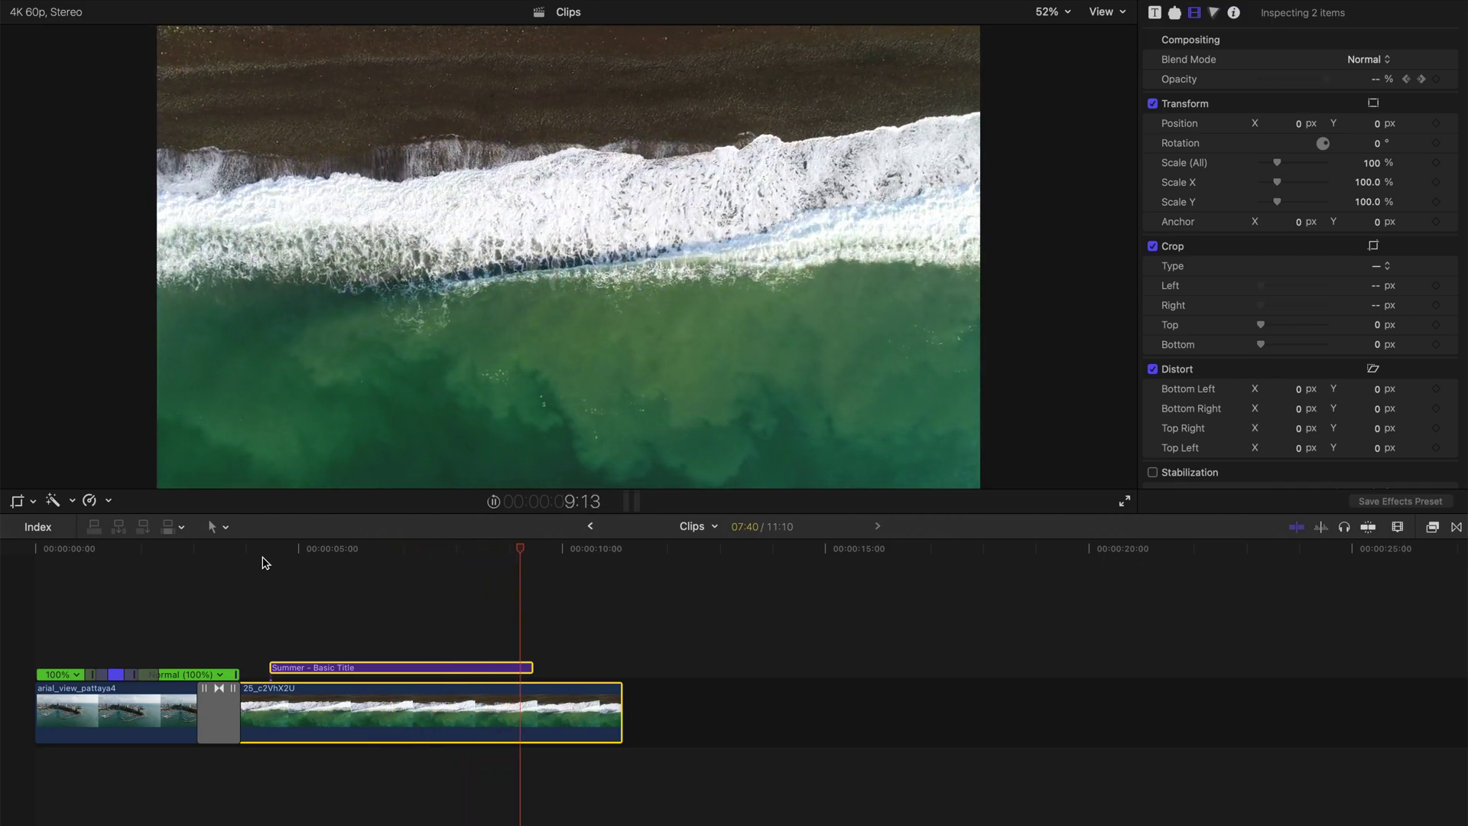
key("space")
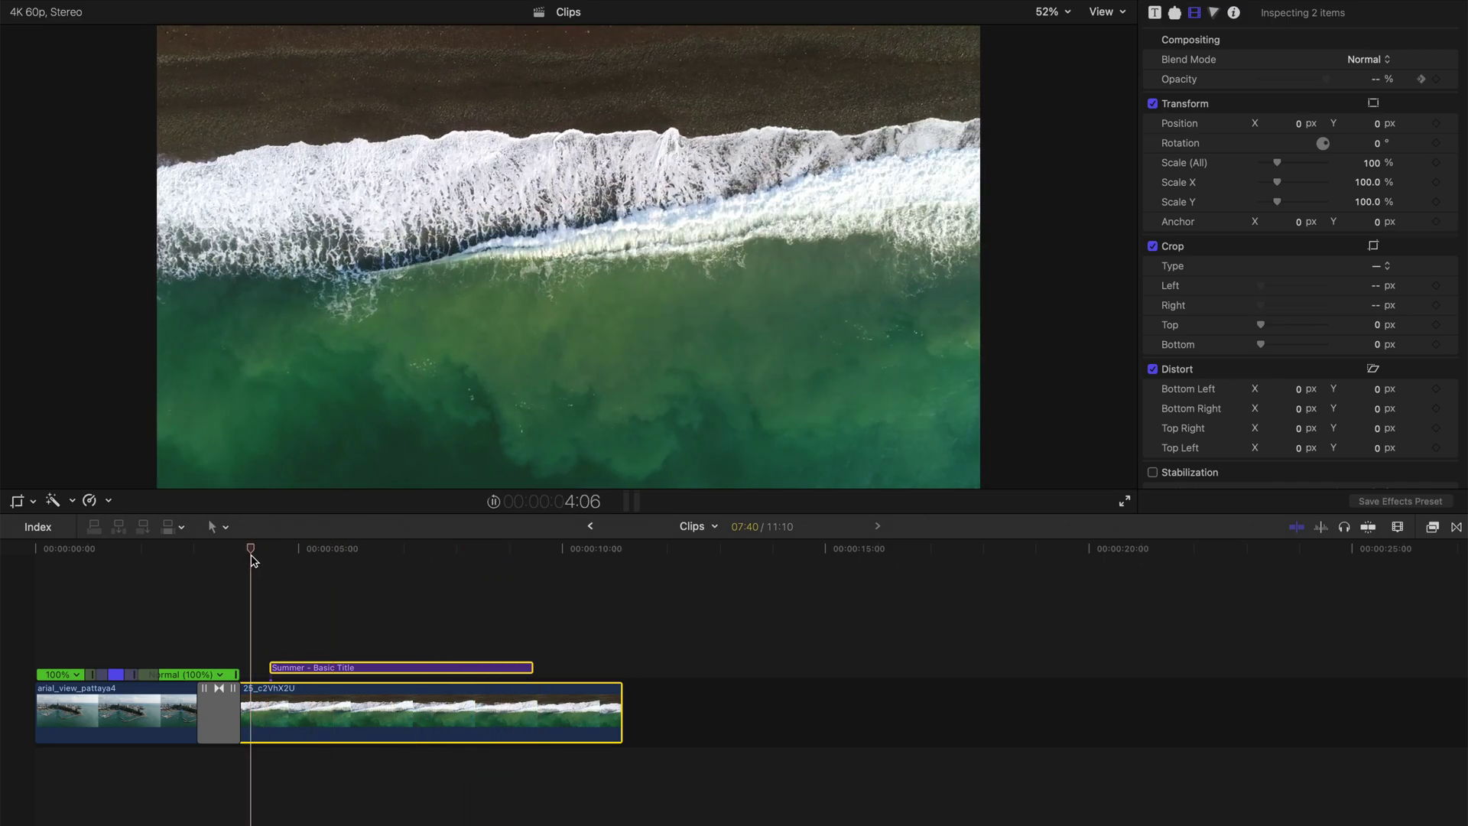
key("space")
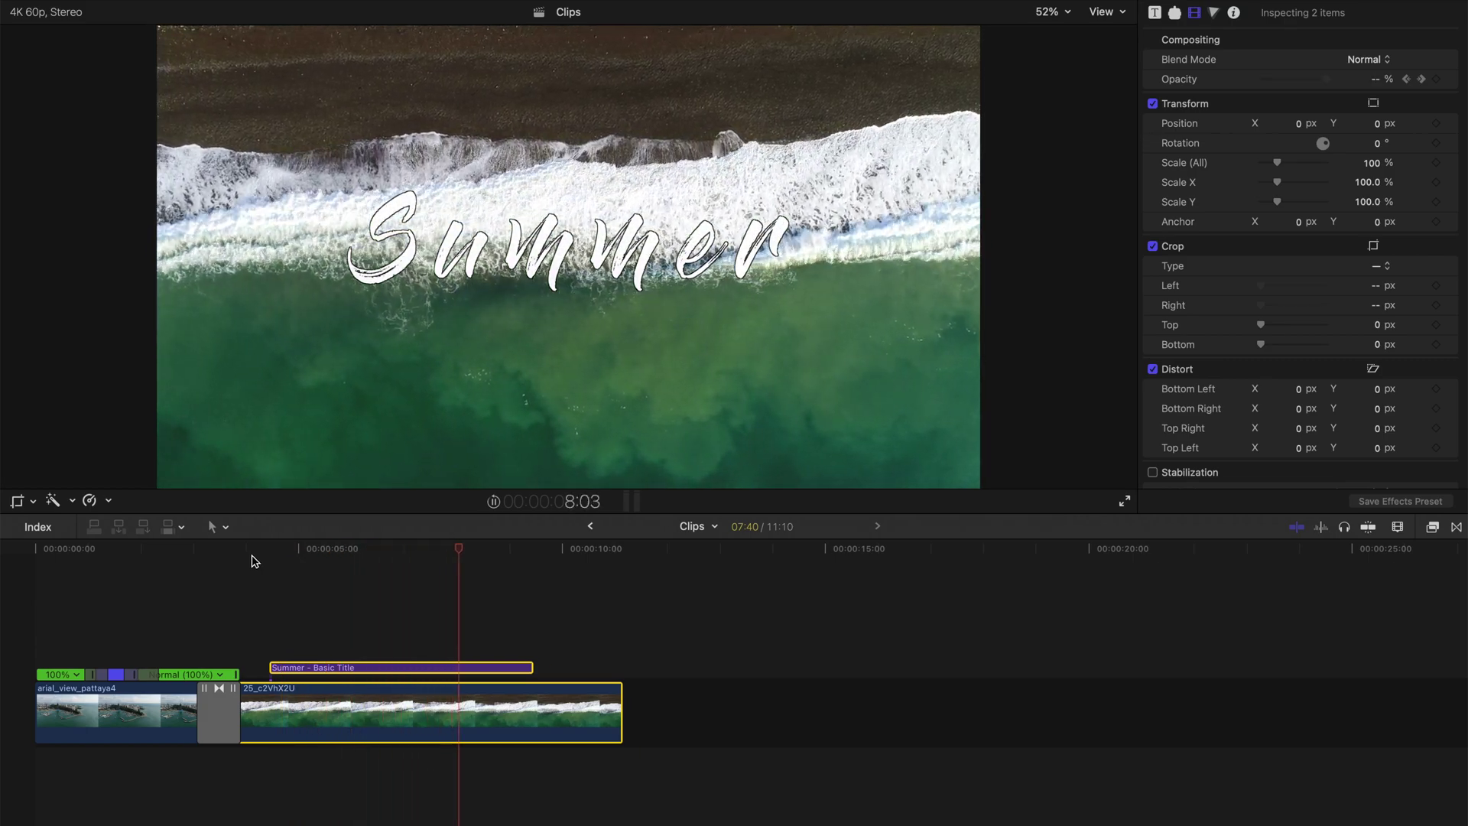
Step: Show the Summer title's video animation keyframes and zoom in on the timeline
right_click(318, 580)
left_click(293, 608)
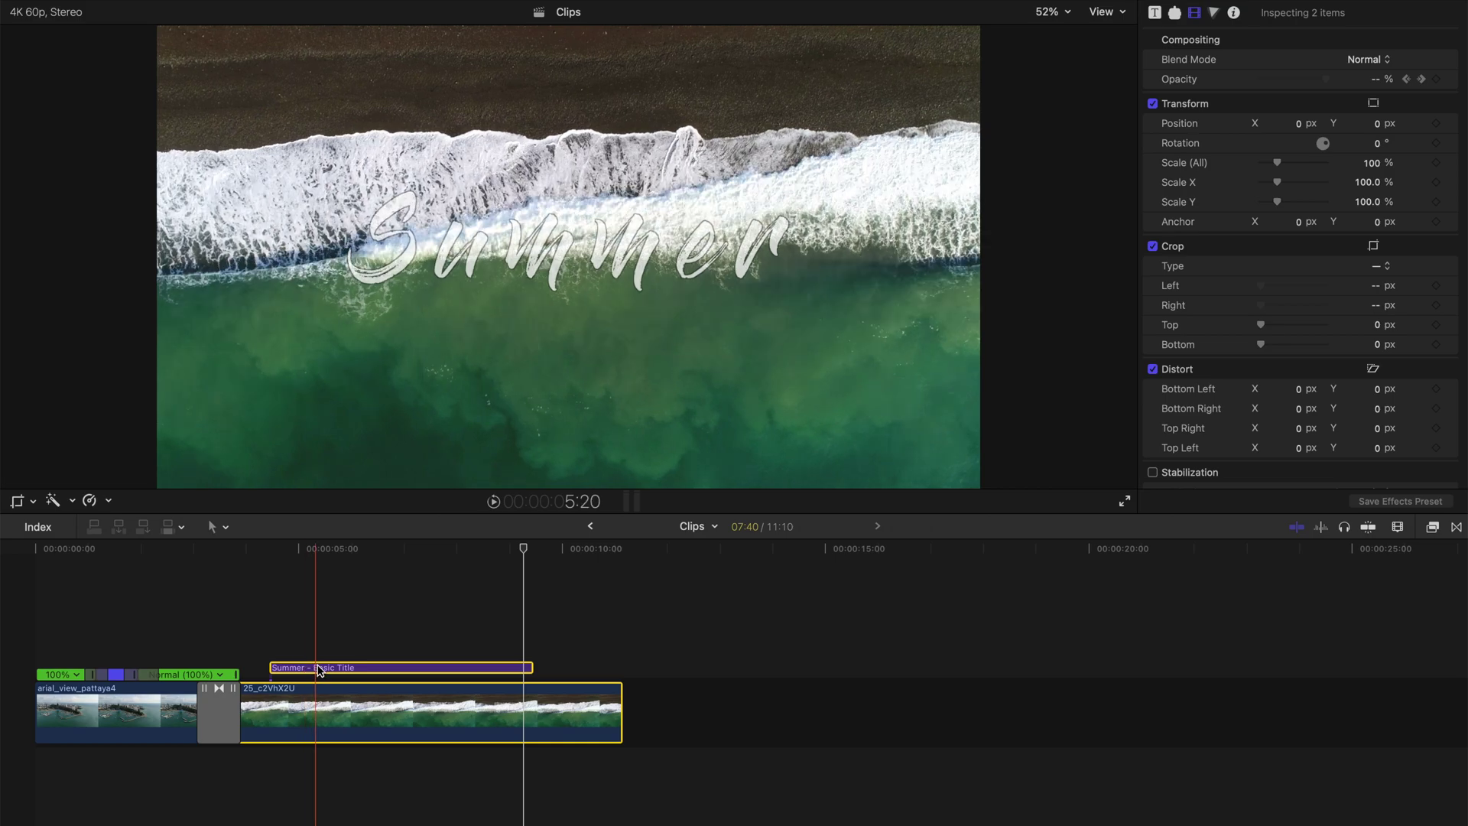
left_click(341, 642)
left_click(333, 671)
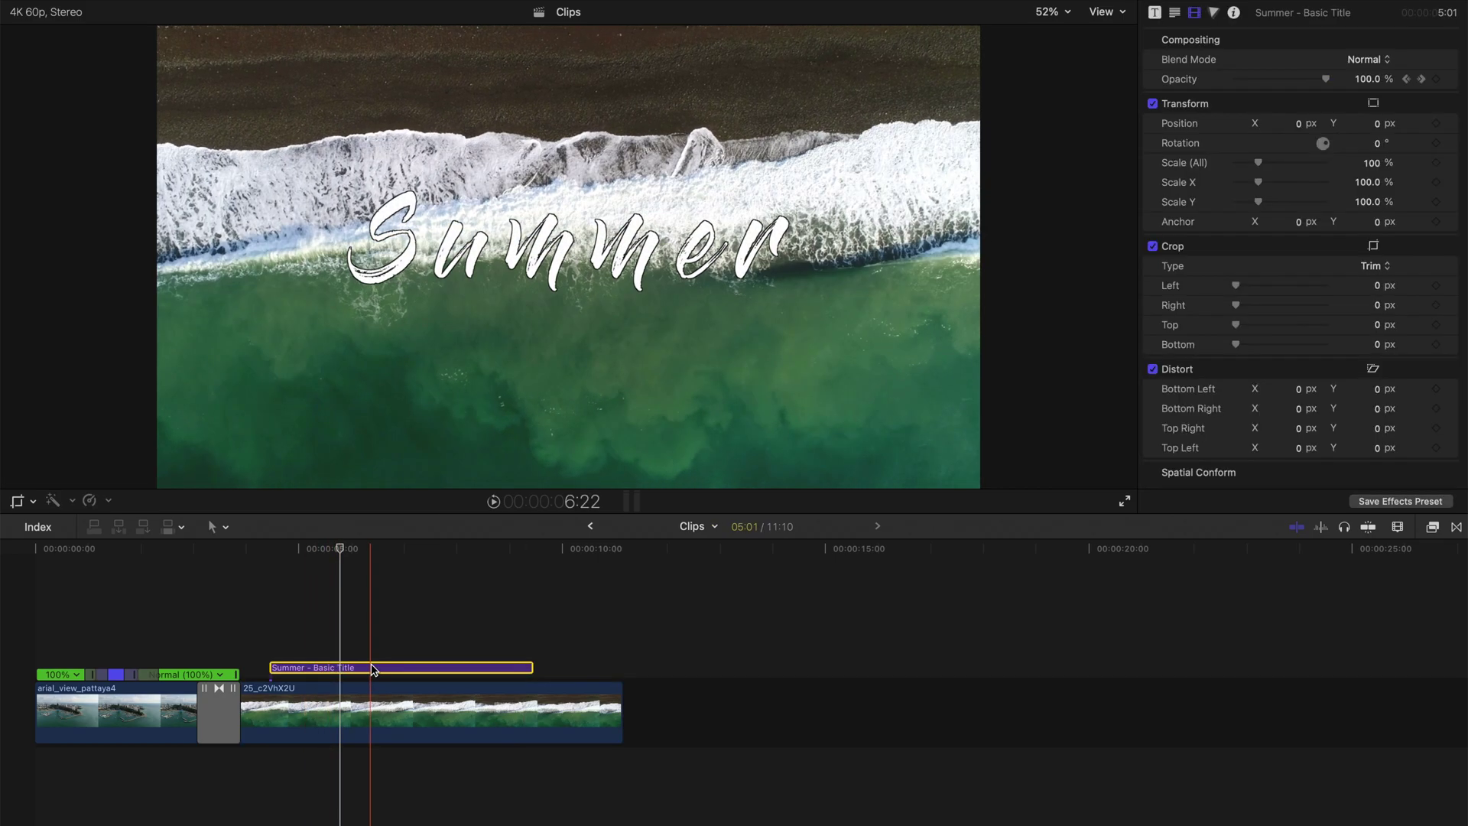
right_click(372, 671)
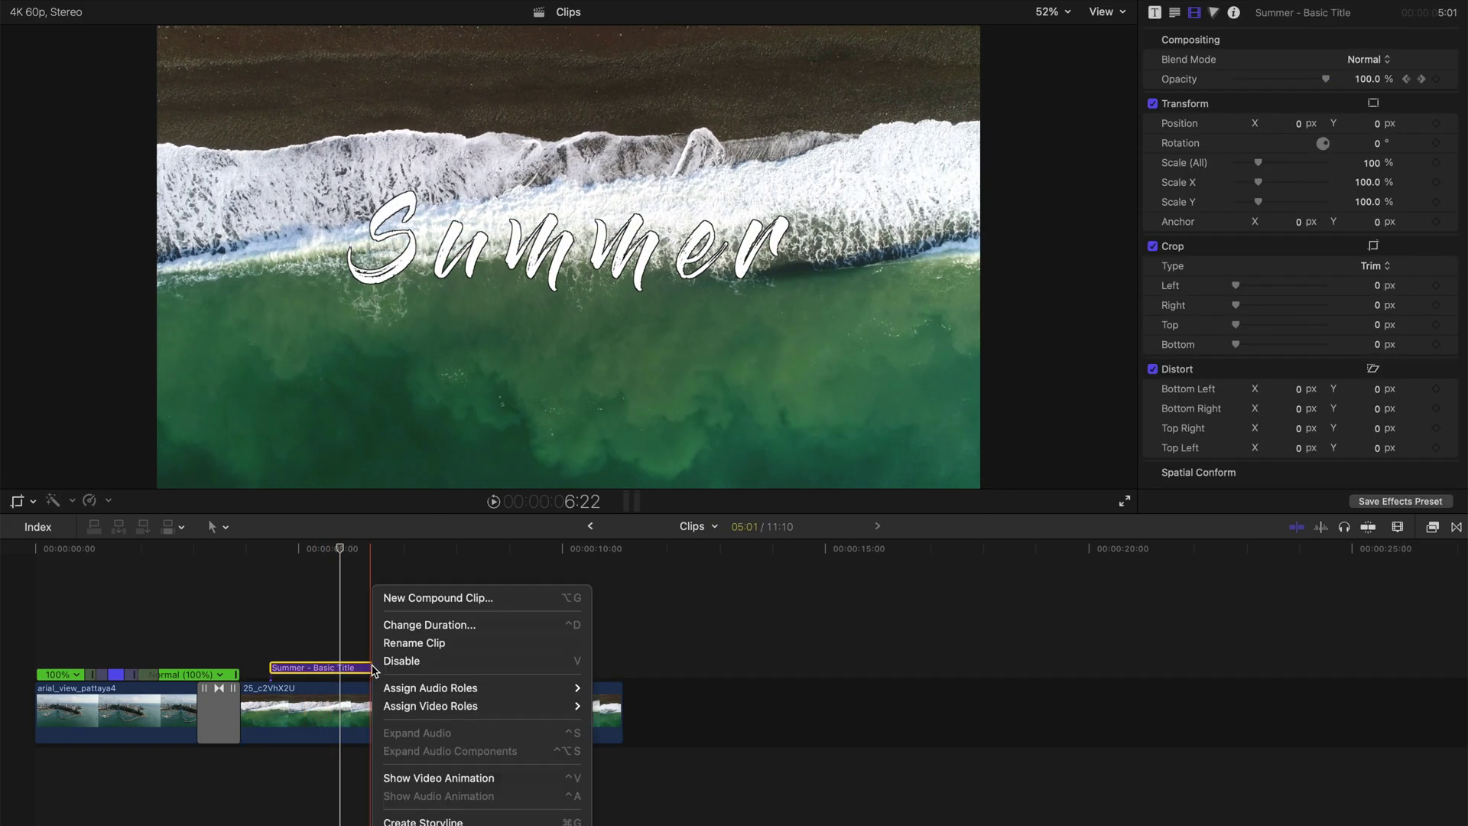
left_click(456, 782)
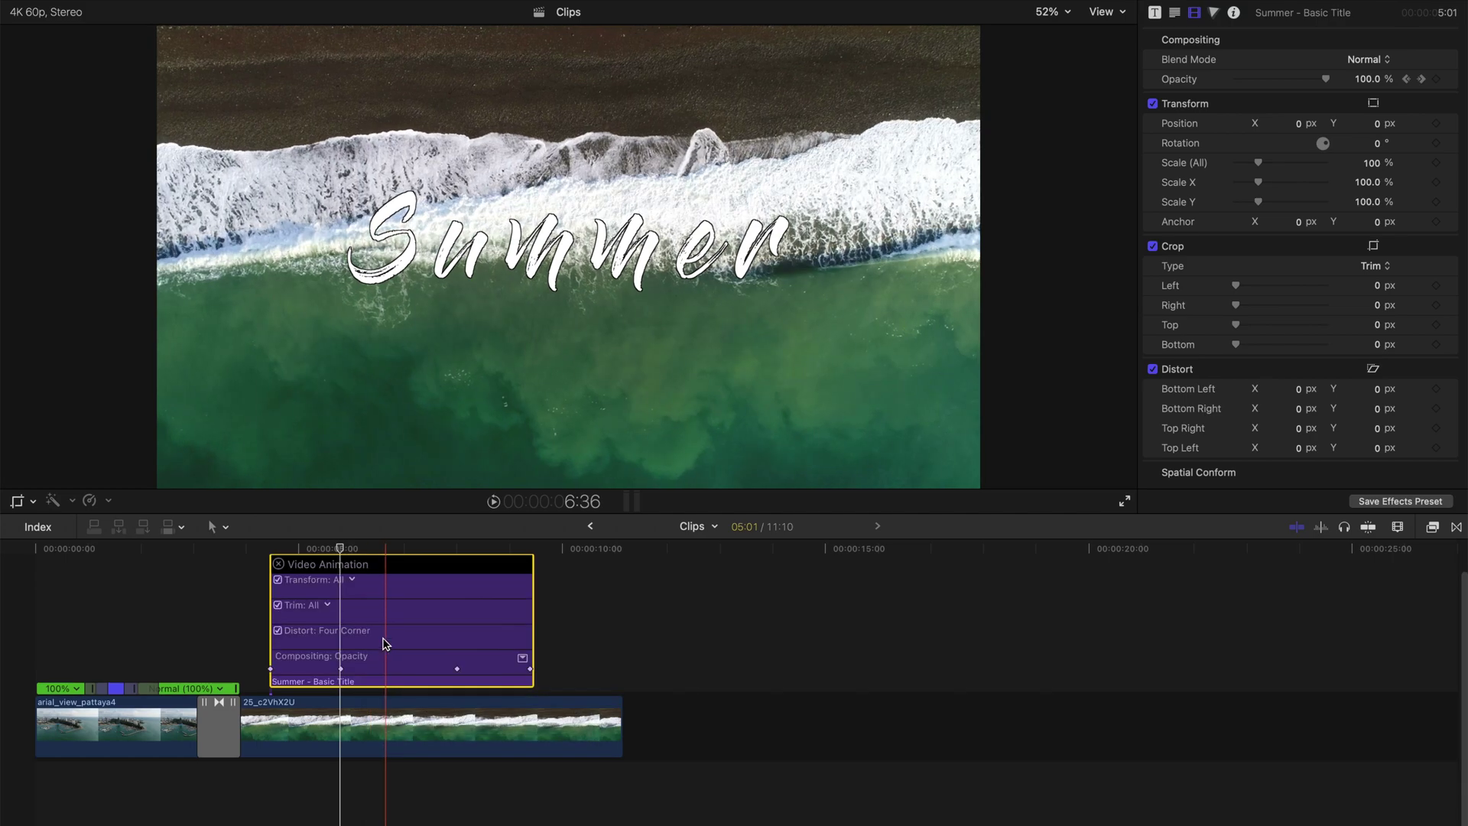
key("super+equal")
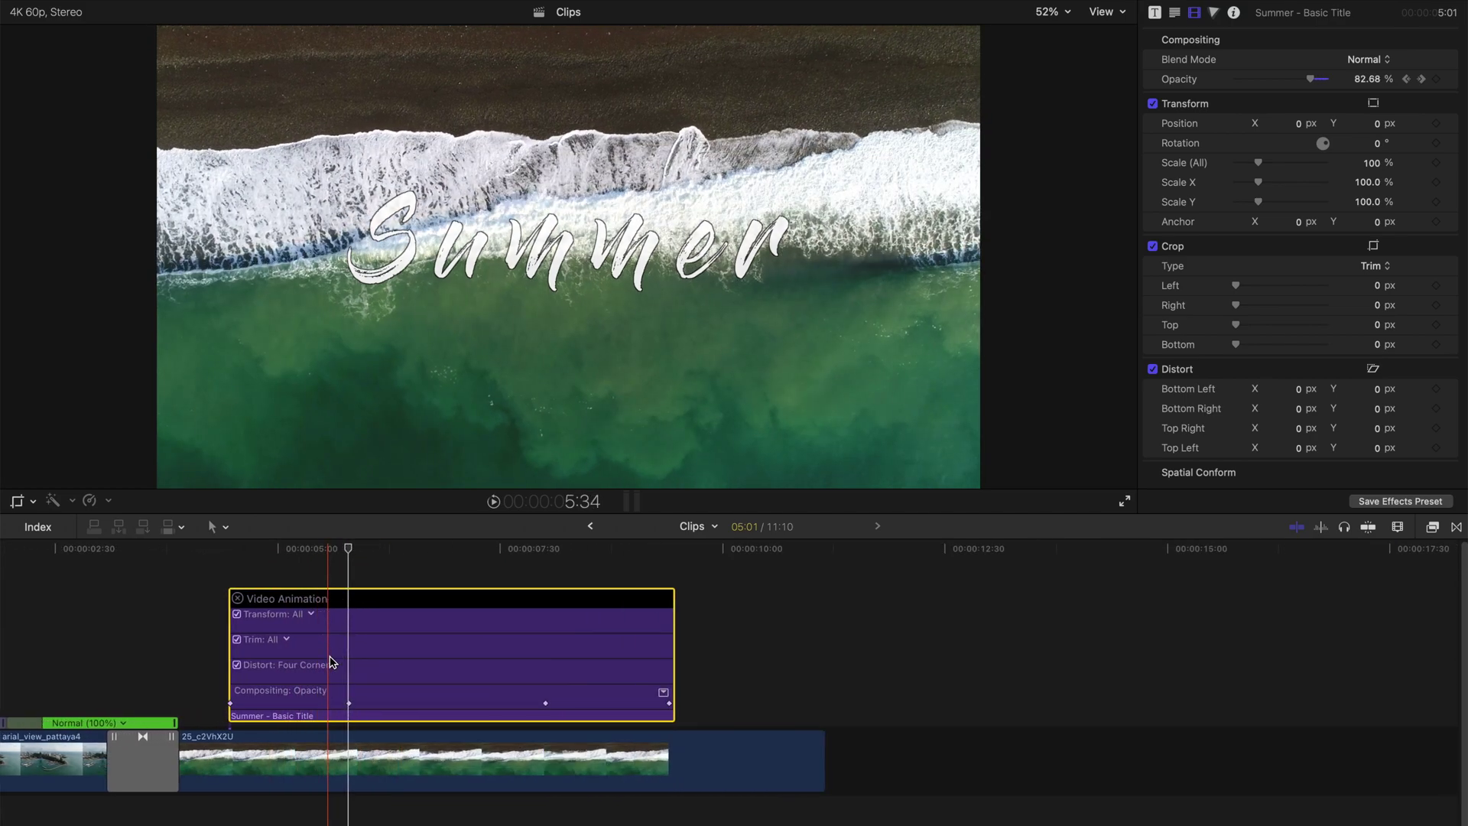
Step: Raise the fade to 100% opacity and drag its keyframe later for a longer fade-in, previewing it
mouse_move(348, 707)
left_mouse_down()
mouse_move(382, 704)
mouse_move(302, 704)
left_mouse_up()
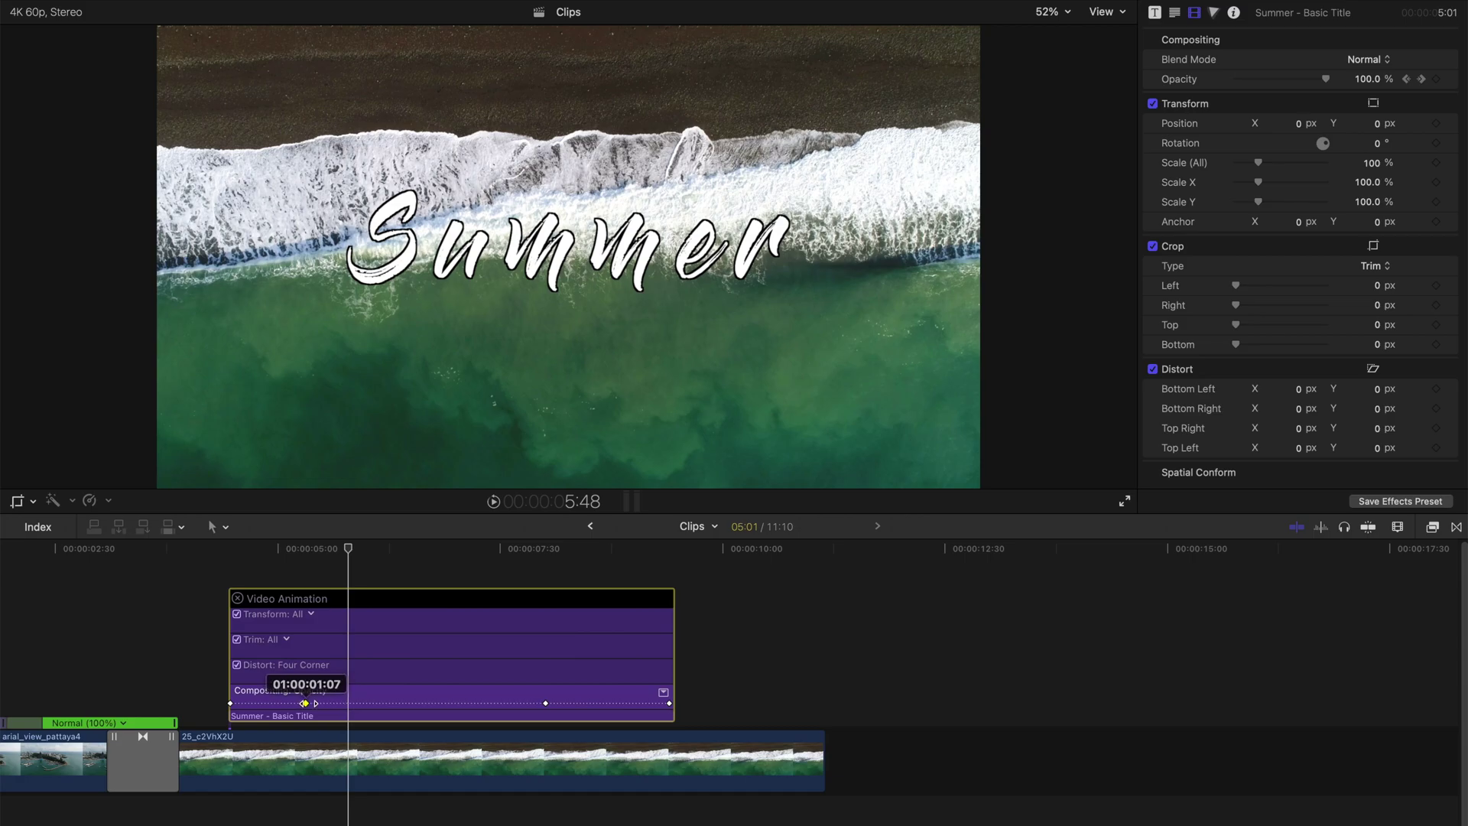
left_click_drag(315, 704, 619, 705)
left_click(207, 563)
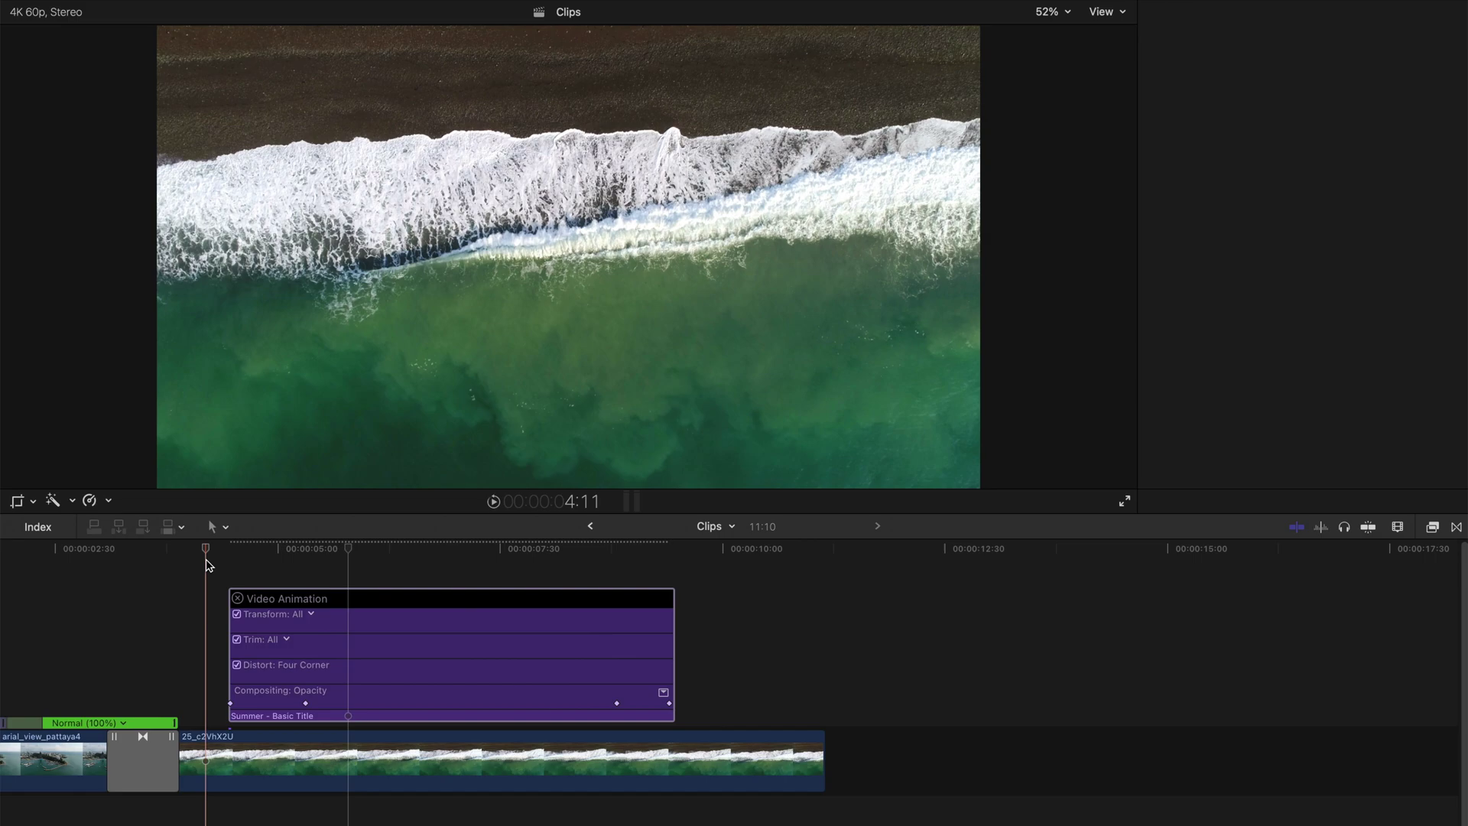
key("space")
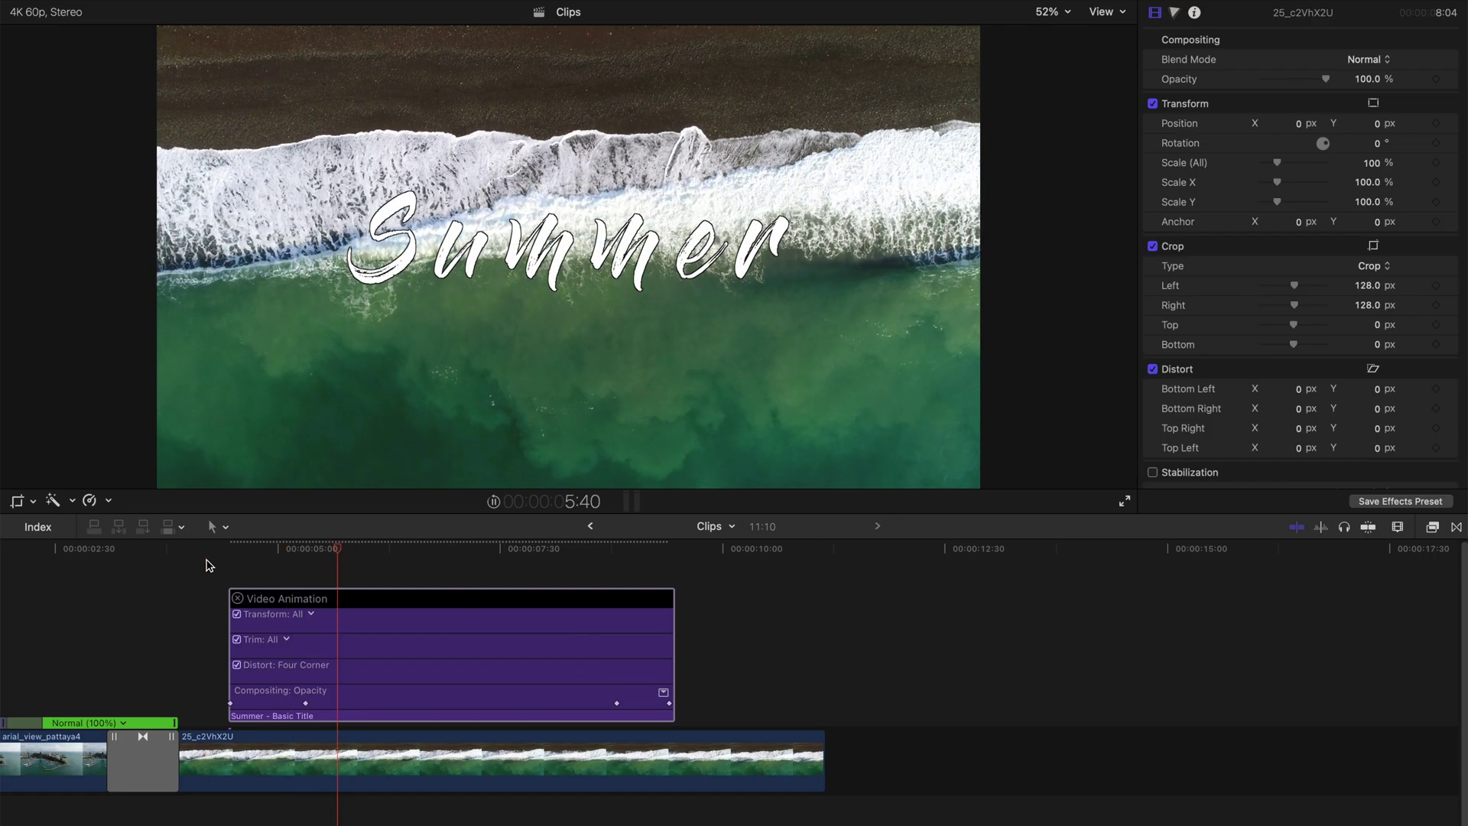
left_click(224, 563)
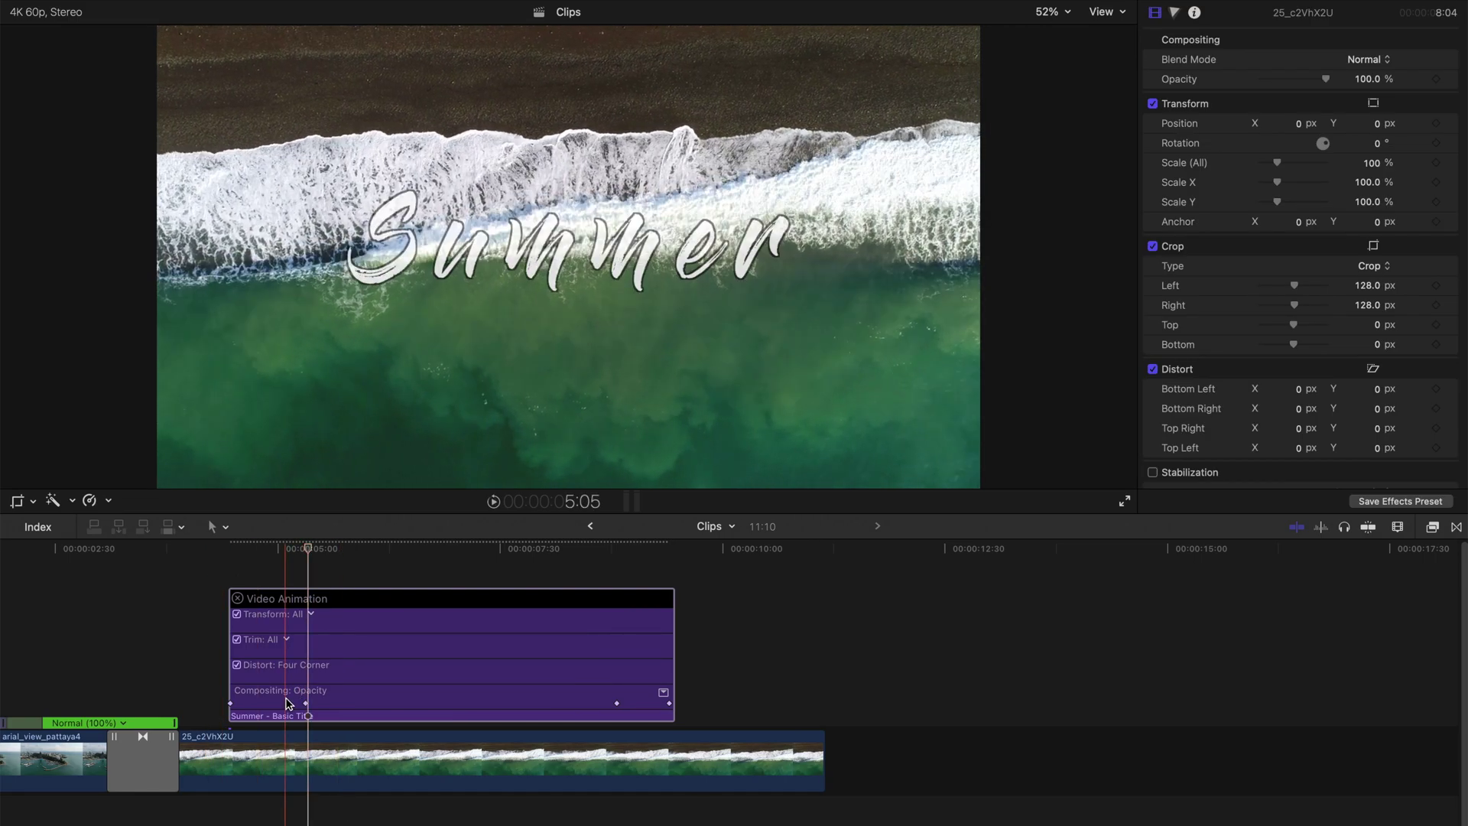
left_click_drag(305, 705, 392, 704)
left_click(228, 557)
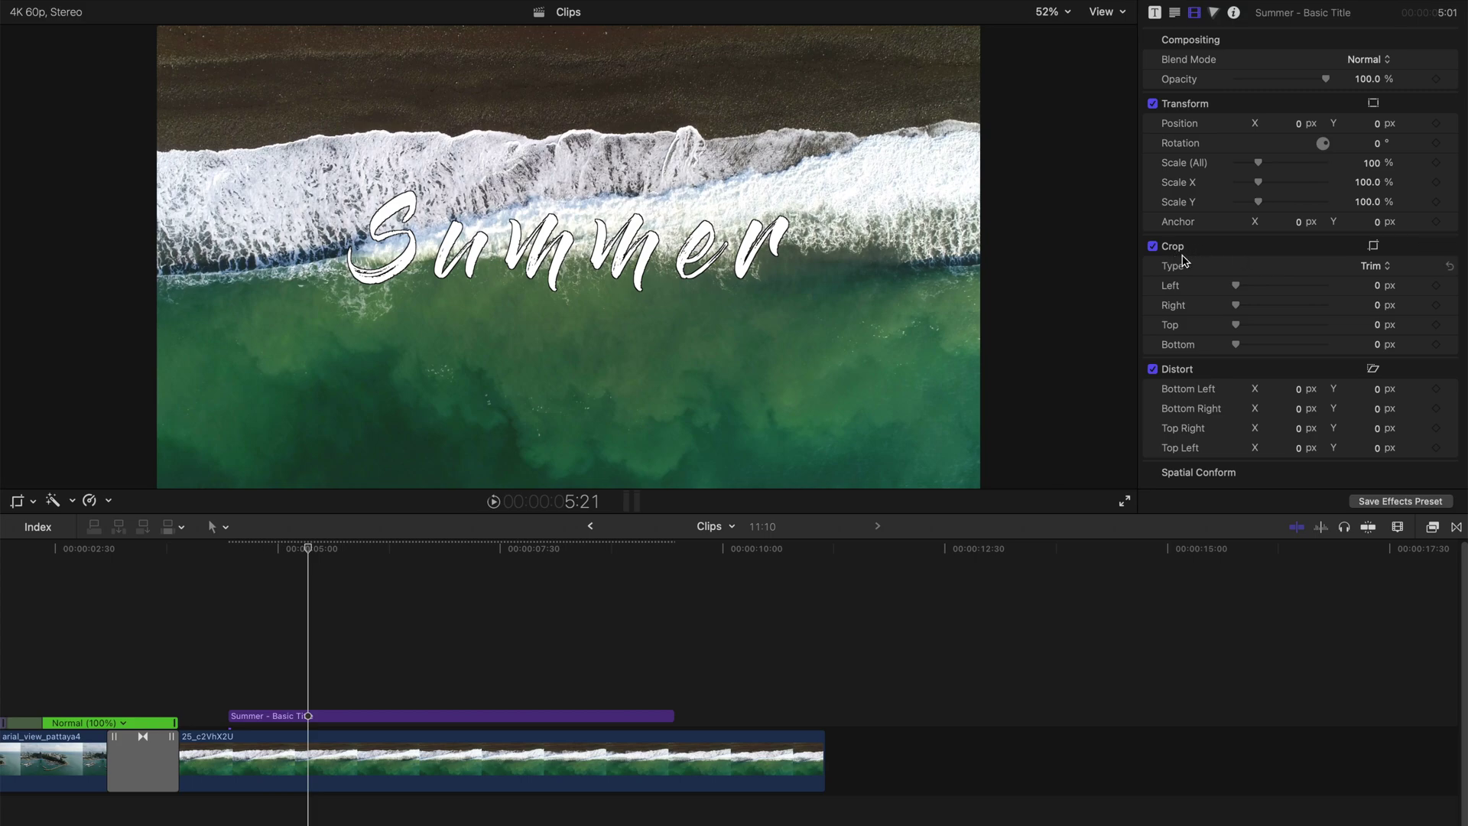
scroll(1233, 279, "down", 1)
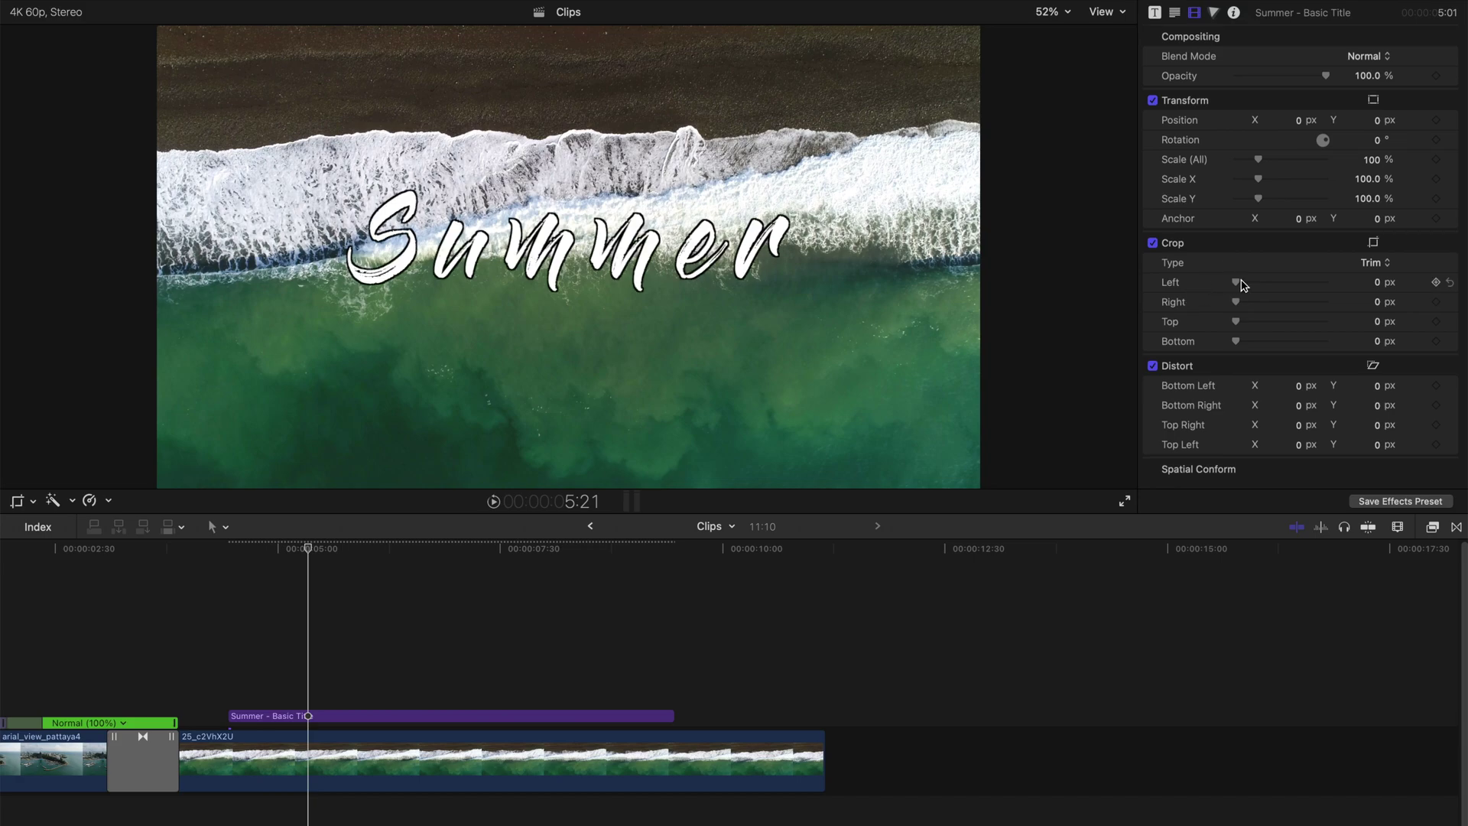
Step: Test the four Crop sliders, then keyframe Crop Right at 0 px at the title's start
mouse_move(1237, 285)
left_mouse_down()
mouse_move(1386, 285)
mouse_move(985, 286)
left_mouse_up()
mouse_move(1237, 301)
left_mouse_down()
mouse_move(1360, 302)
mouse_move(1077, 322)
left_mouse_up()
mouse_move(1236, 322)
left_mouse_down()
mouse_move(1327, 323)
mouse_move(1101, 335)
left_mouse_up()
mouse_move(1235, 341)
left_mouse_down()
mouse_move(1386, 334)
mouse_move(1128, 333)
left_mouse_up()
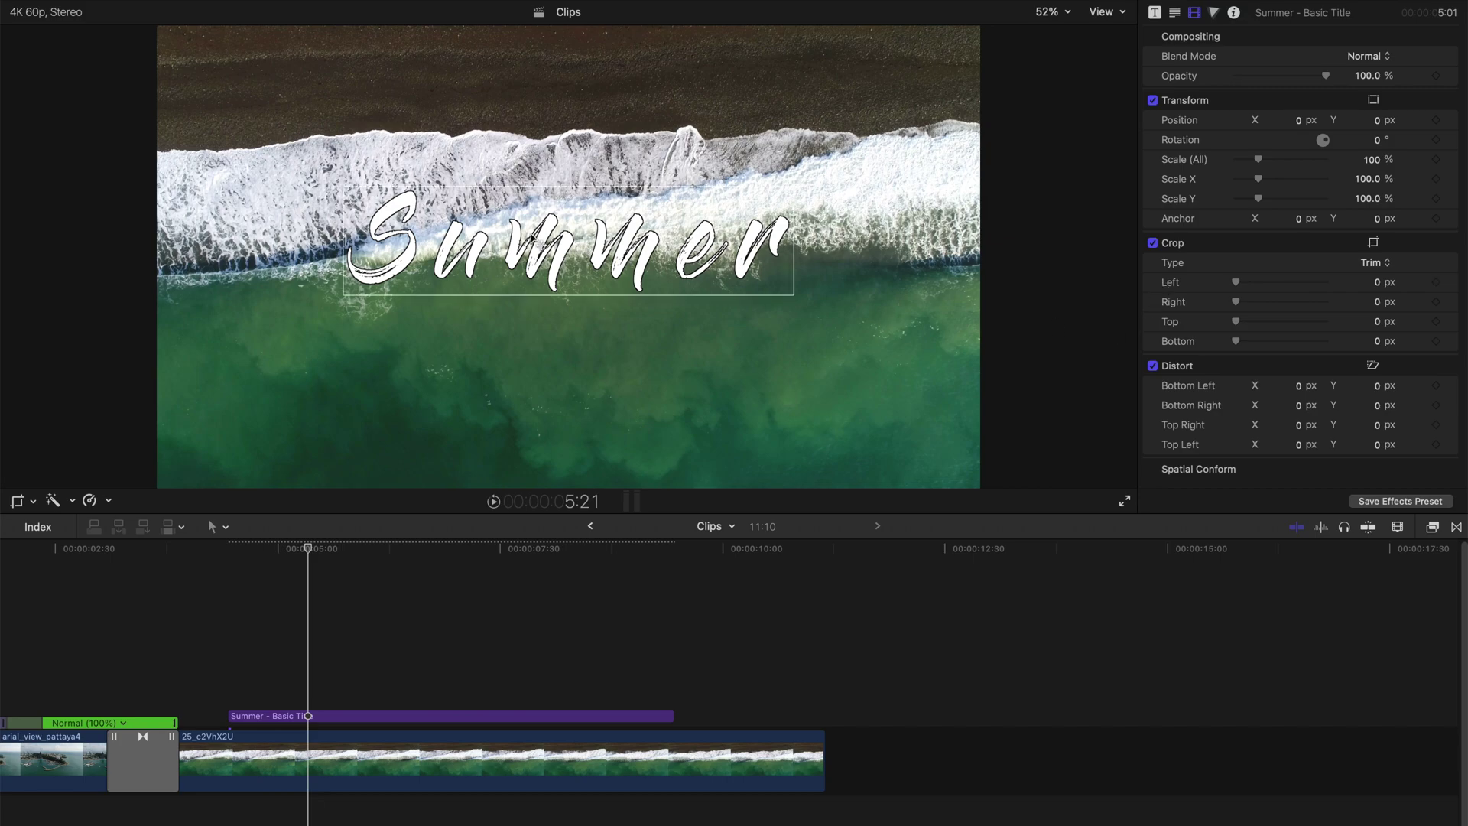
left_click(235, 571)
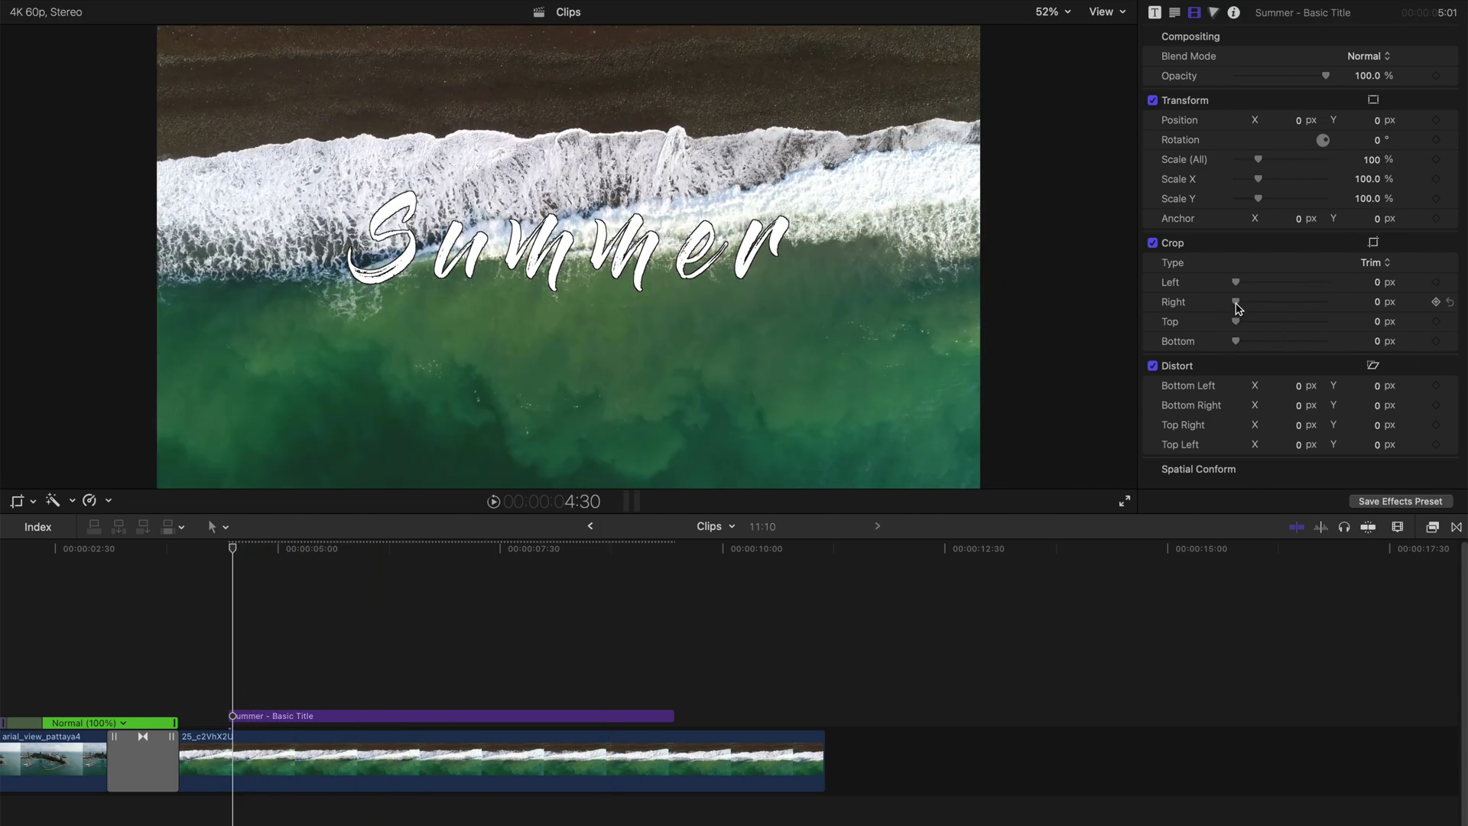
mouse_move(1238, 304)
left_mouse_down()
mouse_move(1317, 299)
mouse_move(1250, 305)
left_mouse_up()
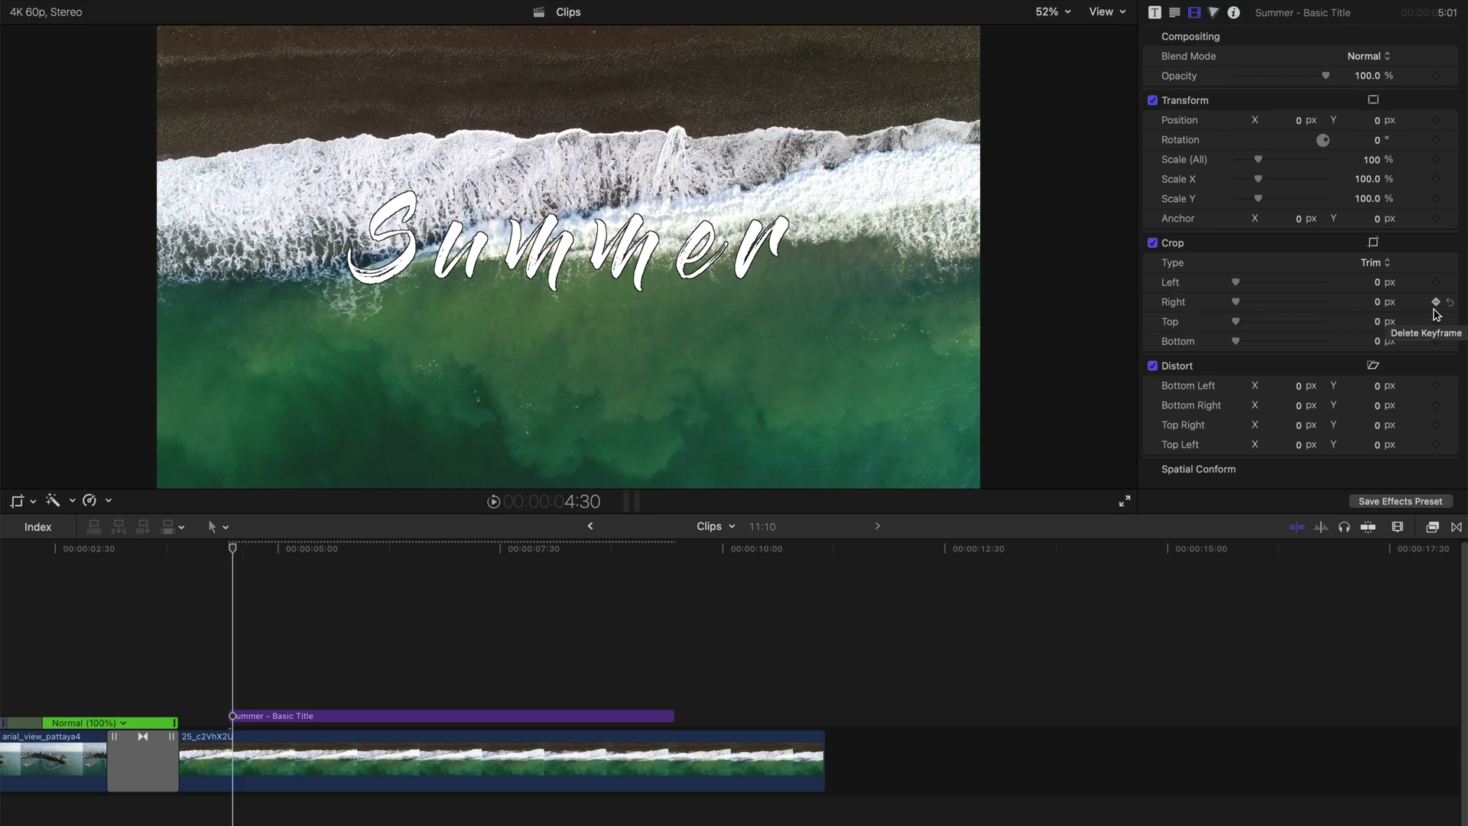
Step: Set a large Crop Right at the title start and 0 px a bit later to wipe it in
left_click(1377, 306)
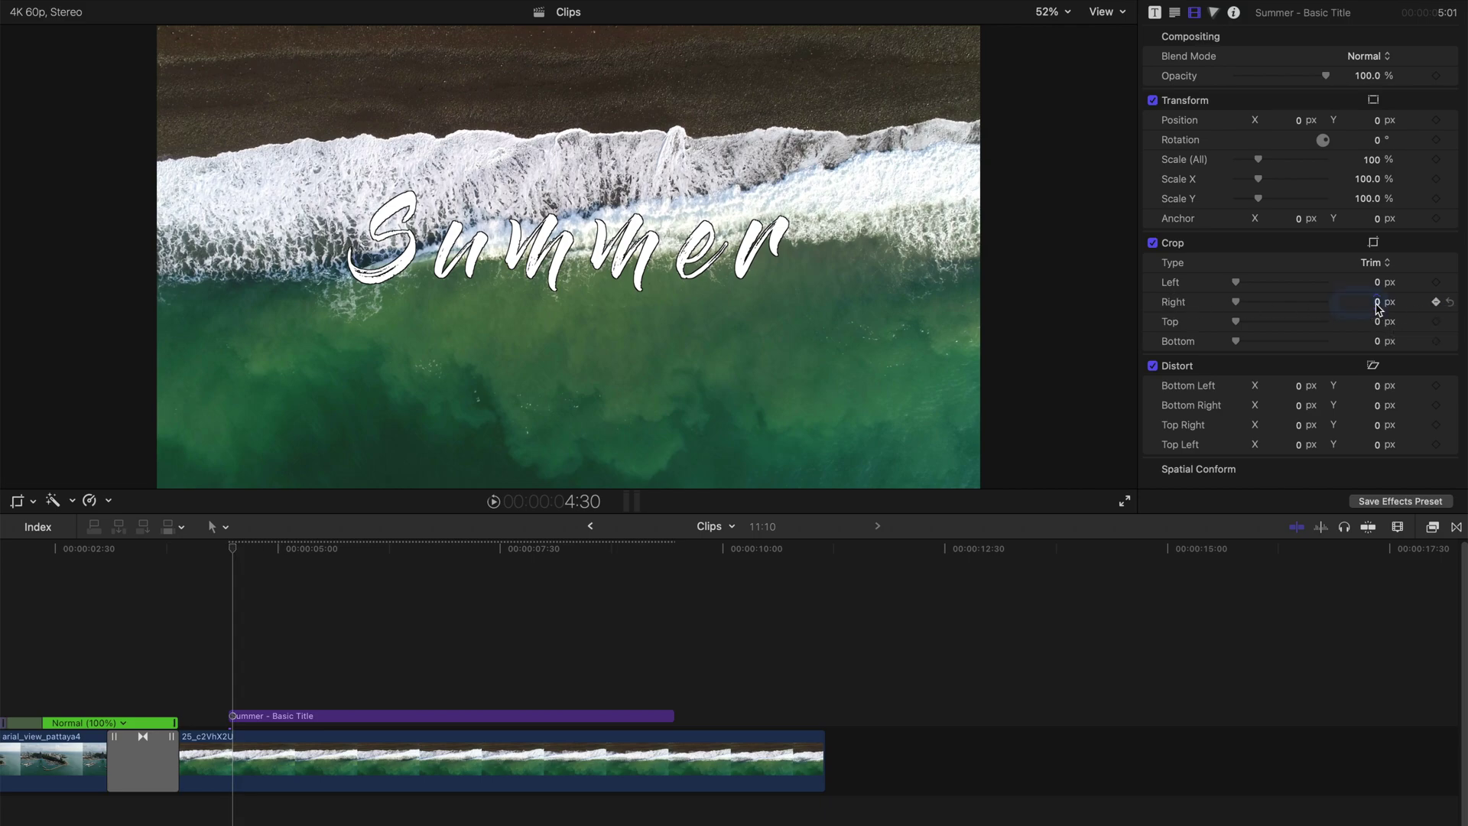
type("7355")
key("Return")
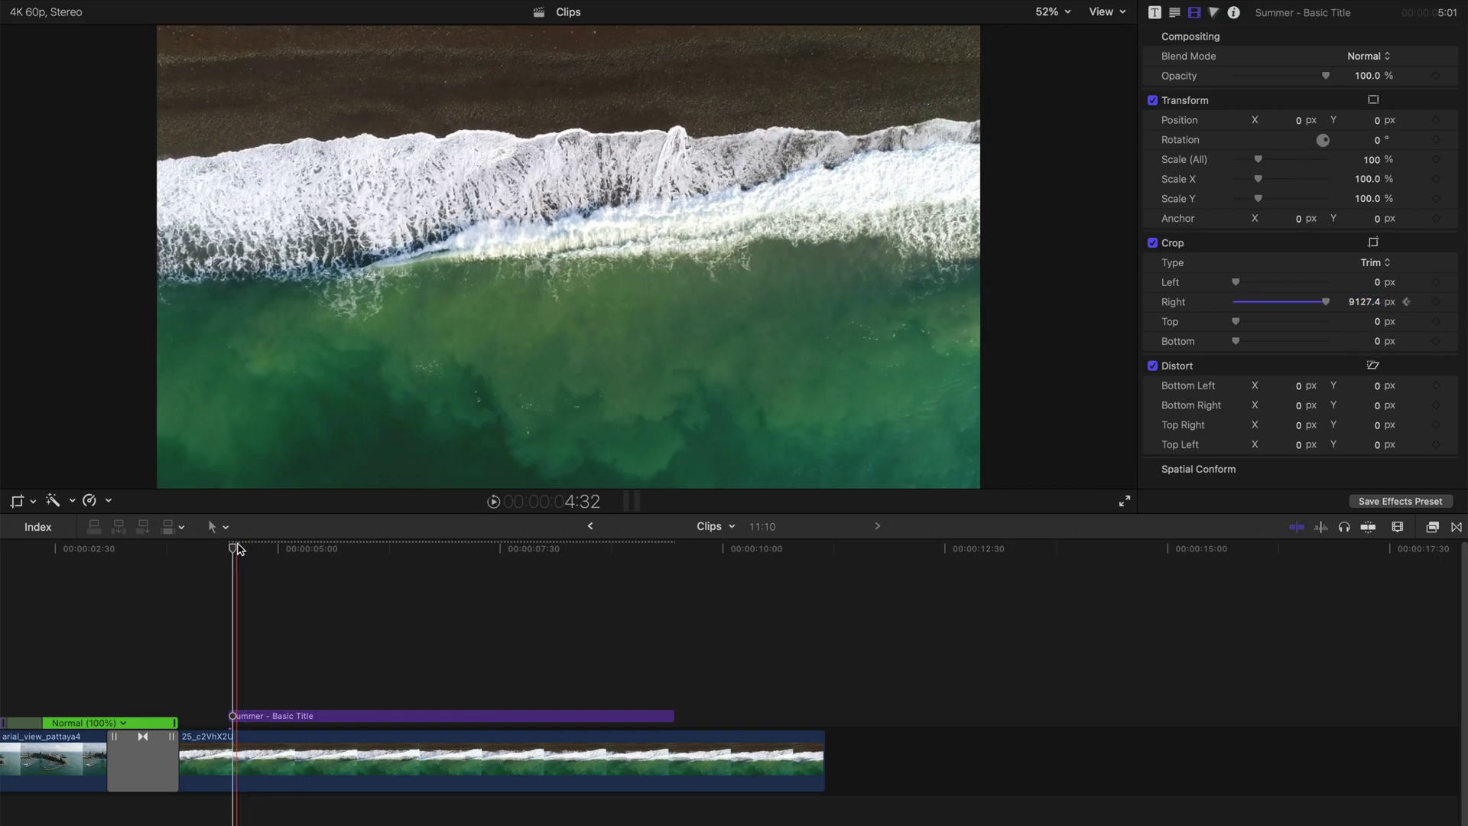
left_click_drag(237, 548, 316, 550)
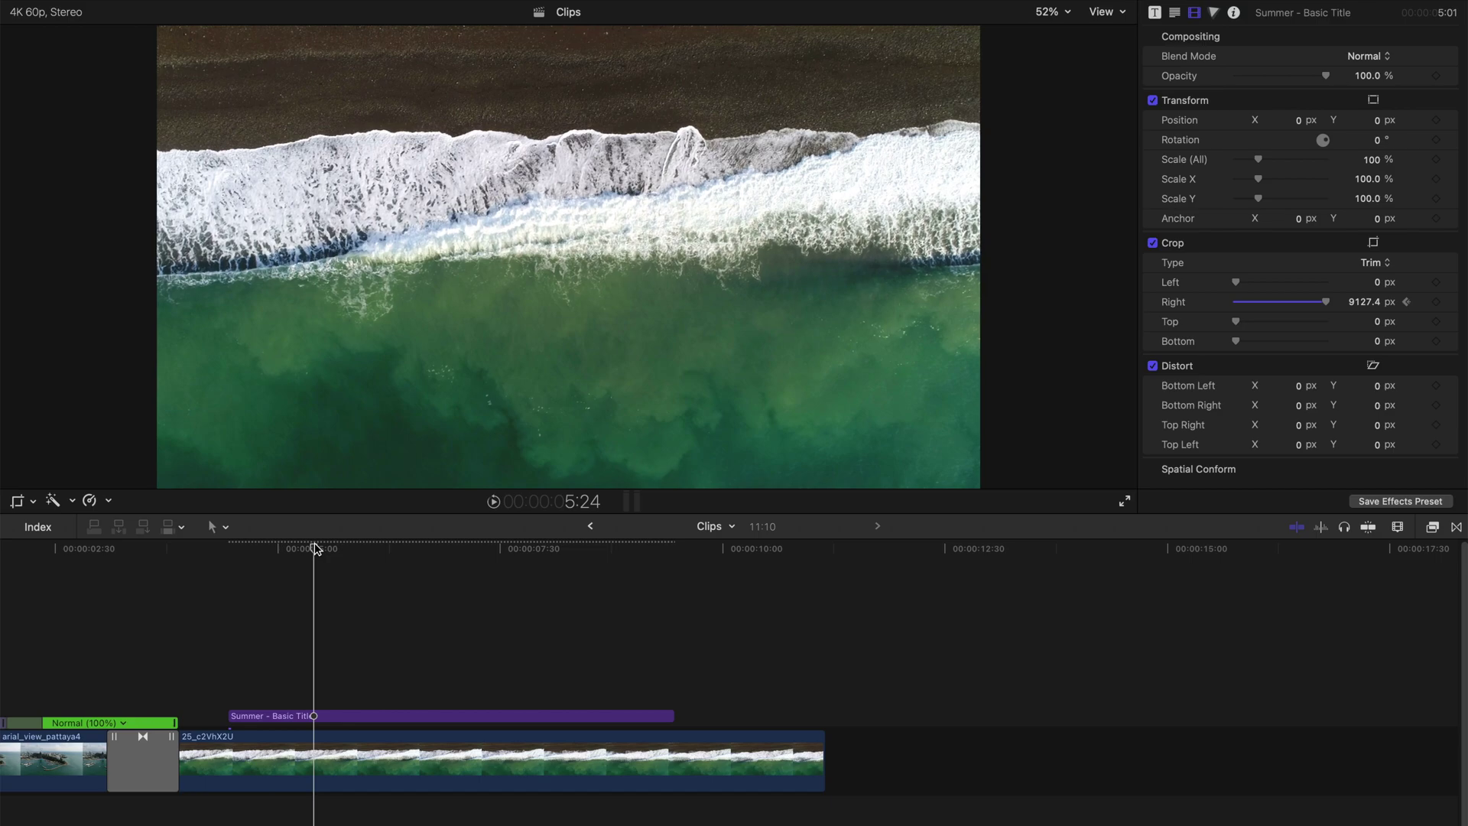
left_click(1360, 304)
type("0")
key("Return")
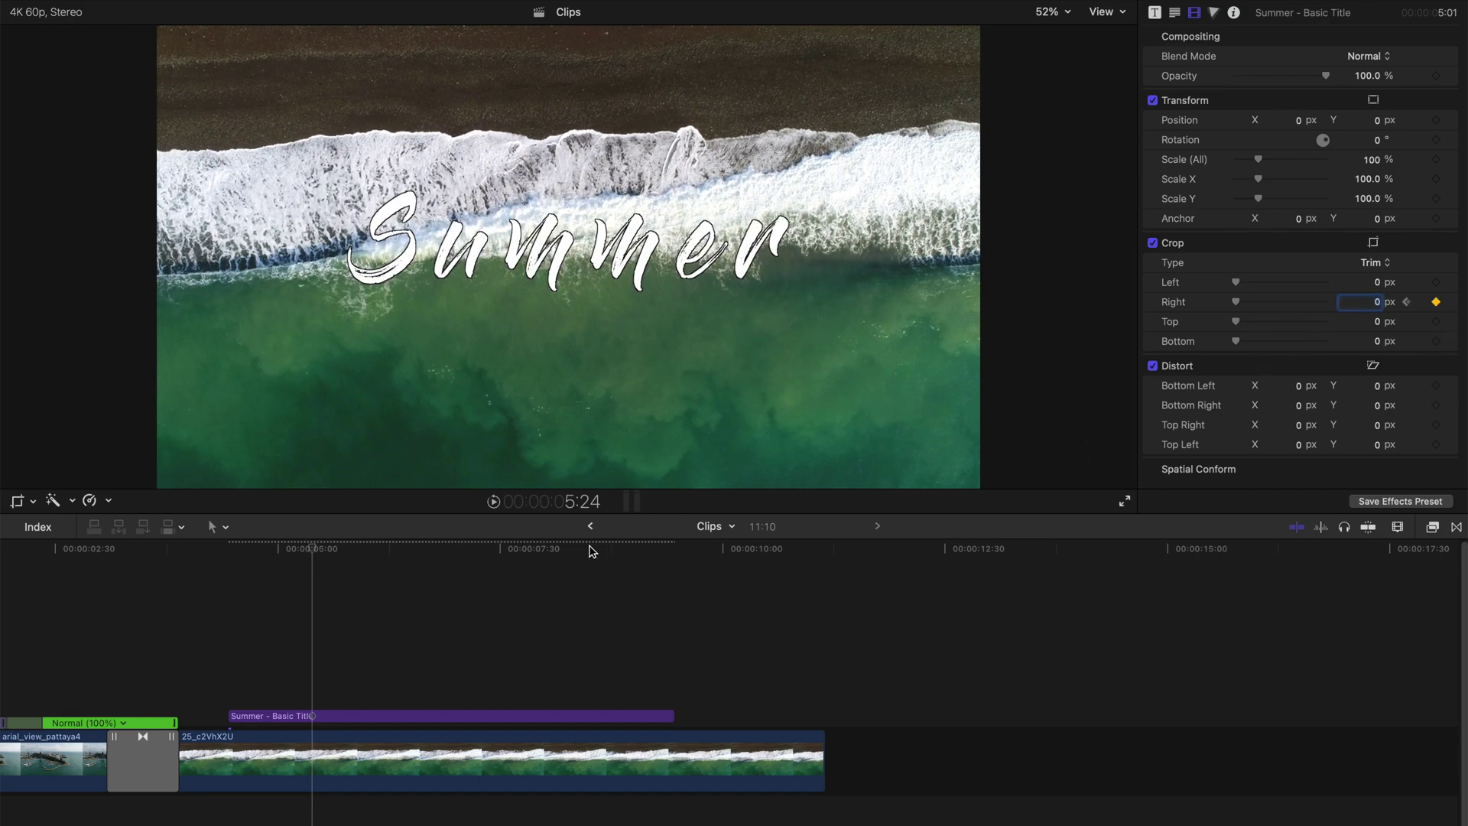
Step: Keyframe Crop Right near the end and 9641 px at the last frame, then play the wipe
left_click(582, 551)
left_click_drag(582, 562, 586, 557)
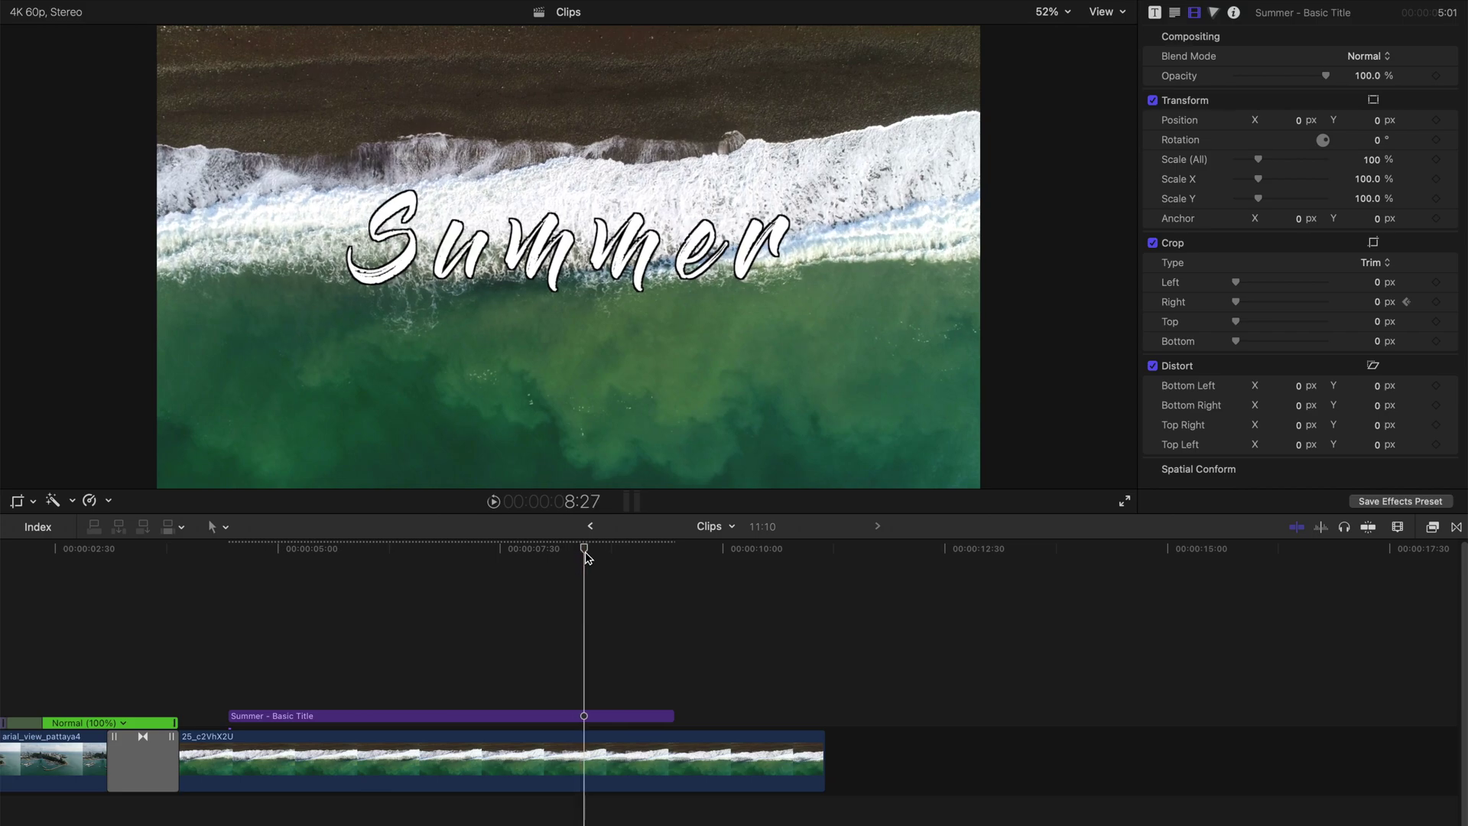
left_click(1435, 302)
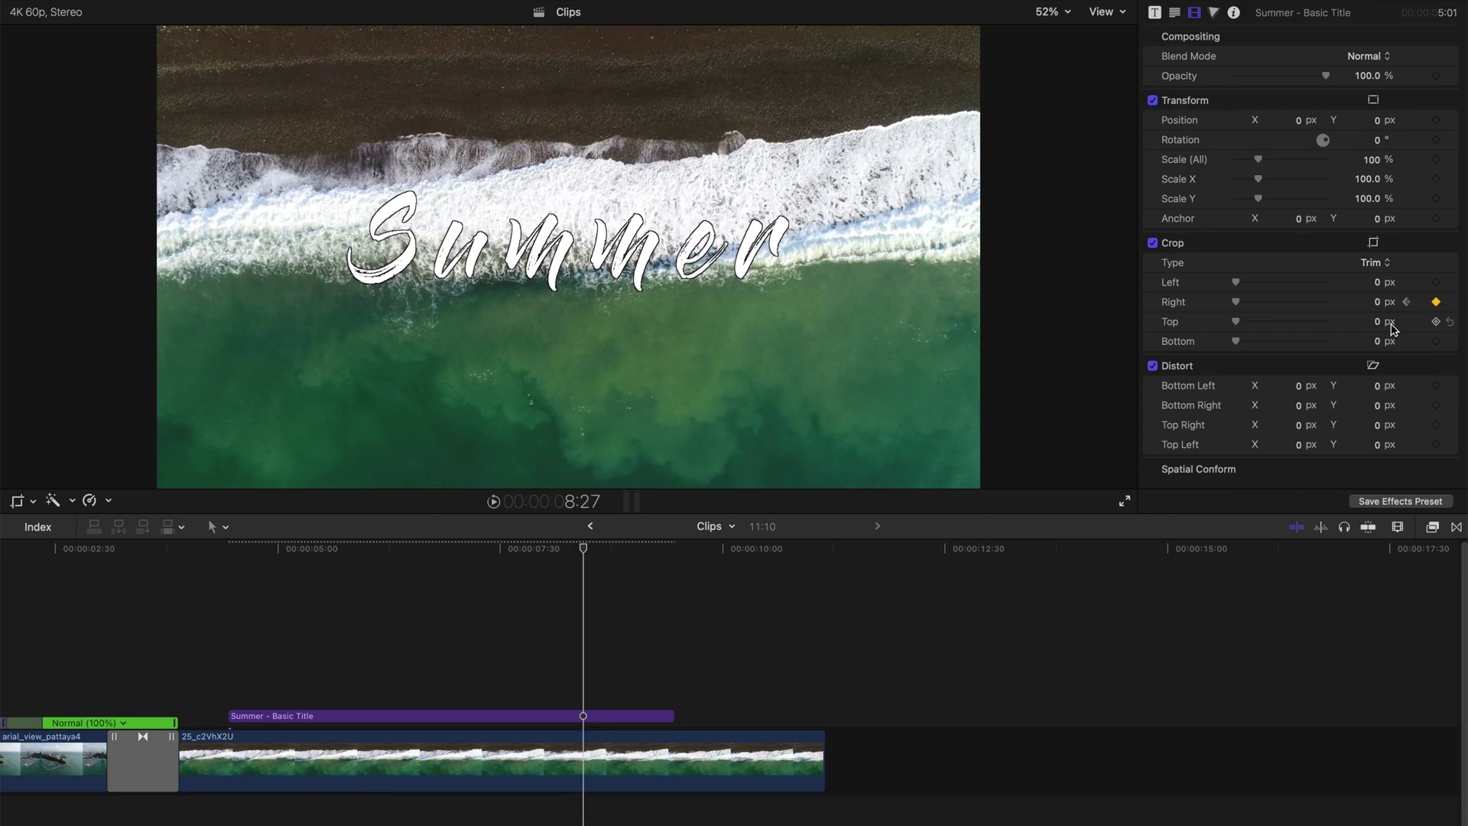
left_click(669, 552)
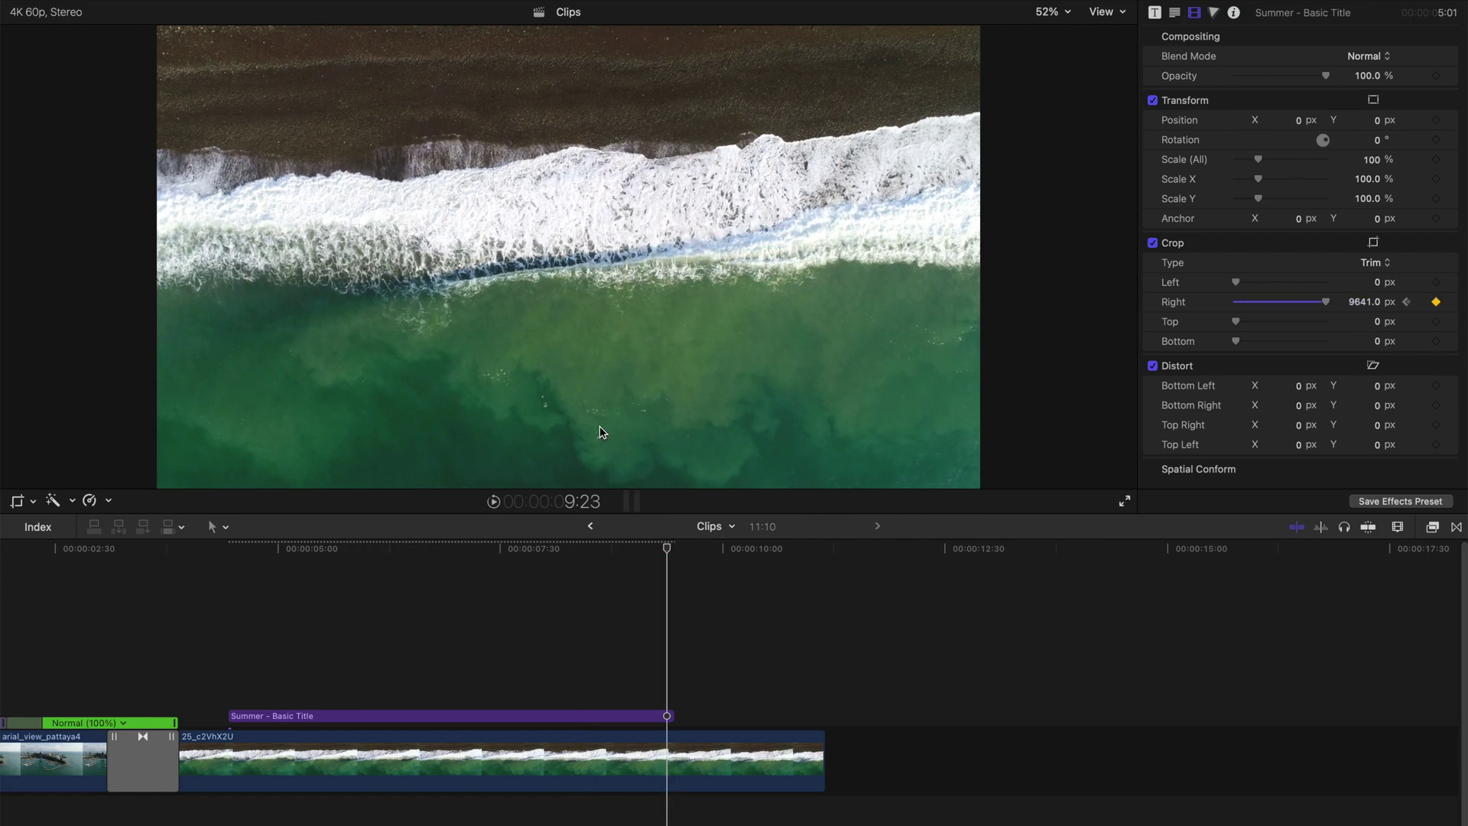
left_click_drag(245, 551, 194, 557)
key("space")
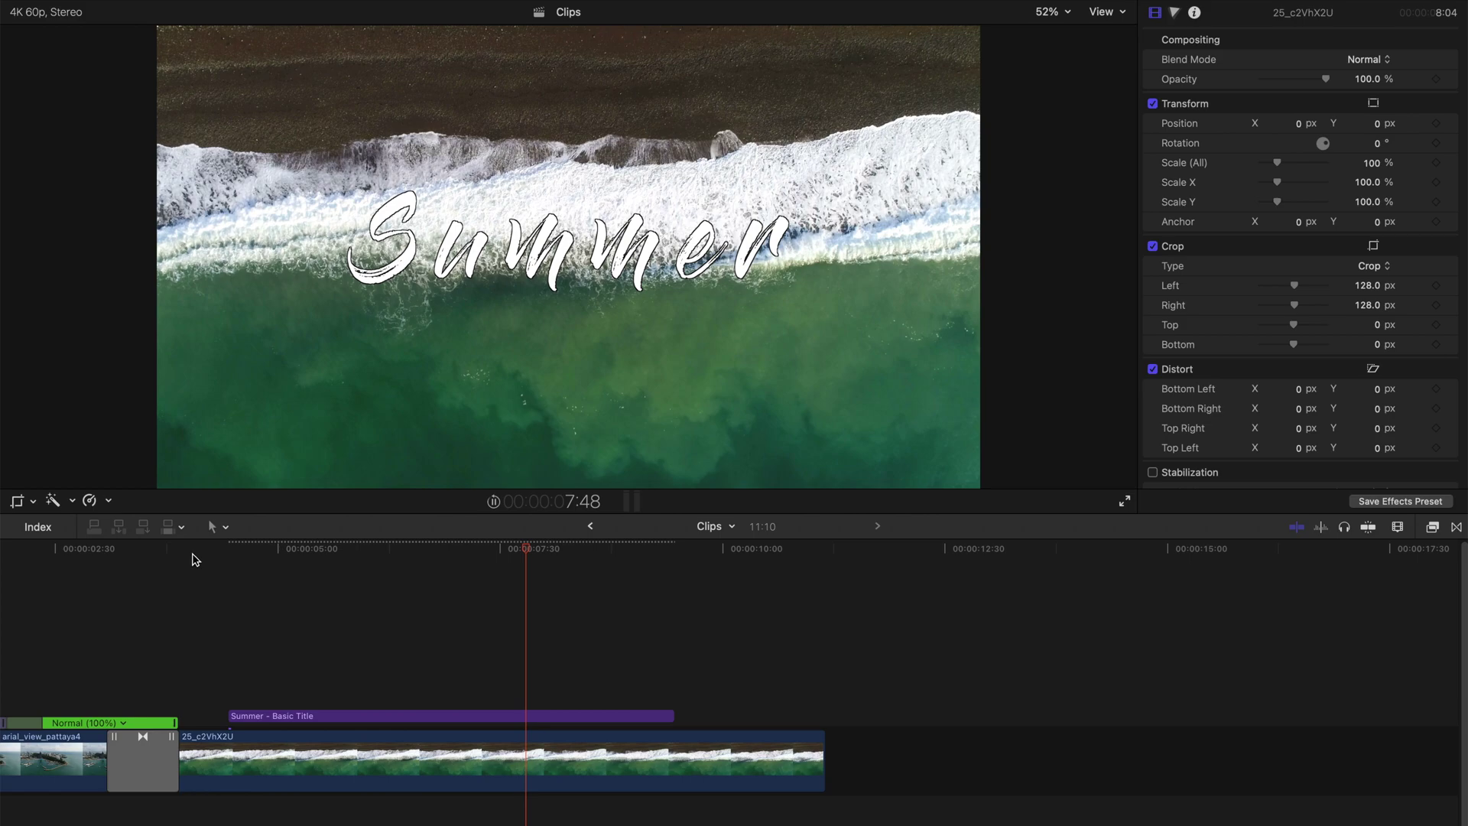
Step: Preview the title, then show its Video Animation with the crop keyframes (Control-V)
key("space")
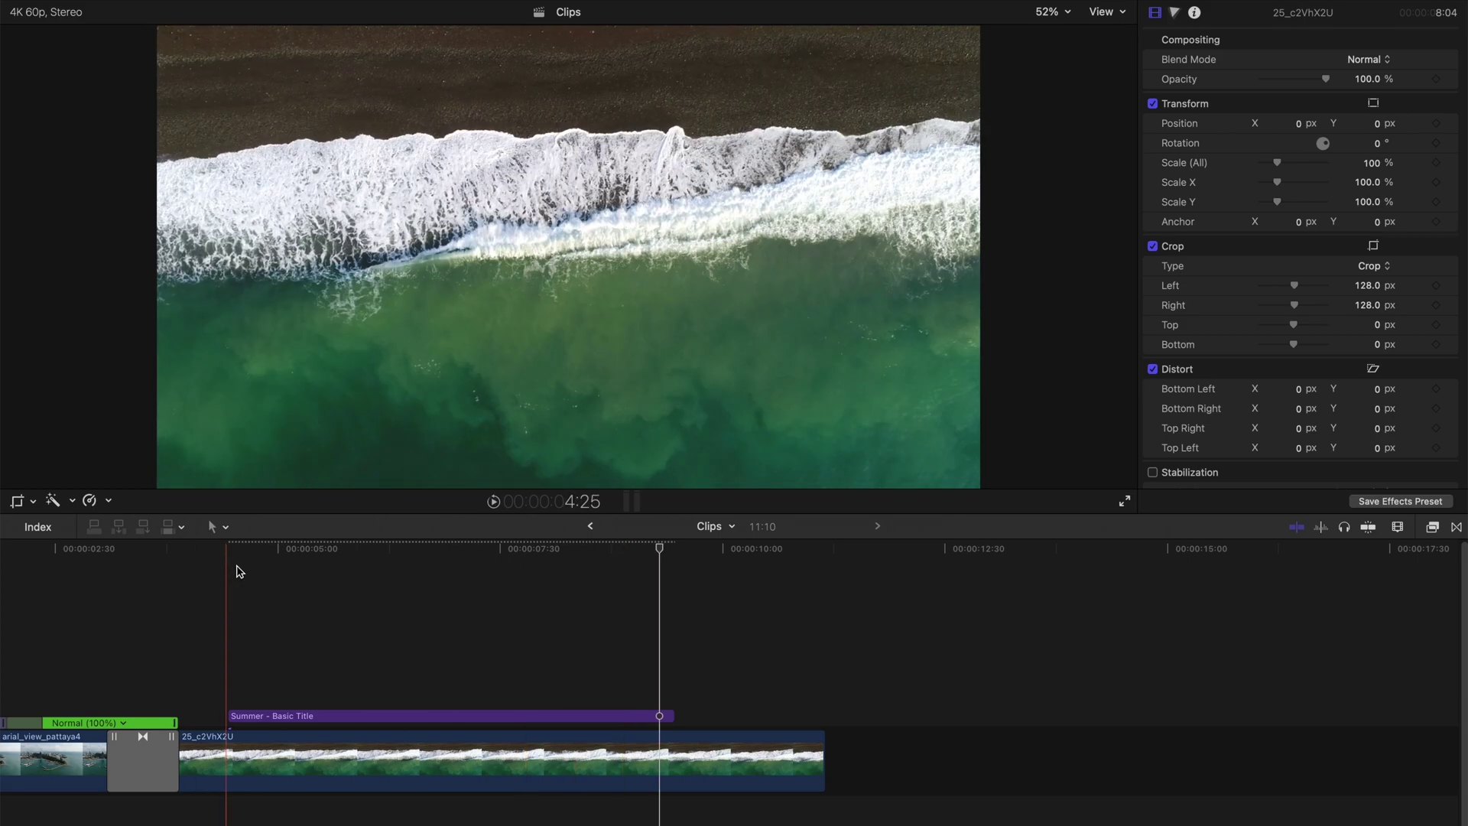
key("space")
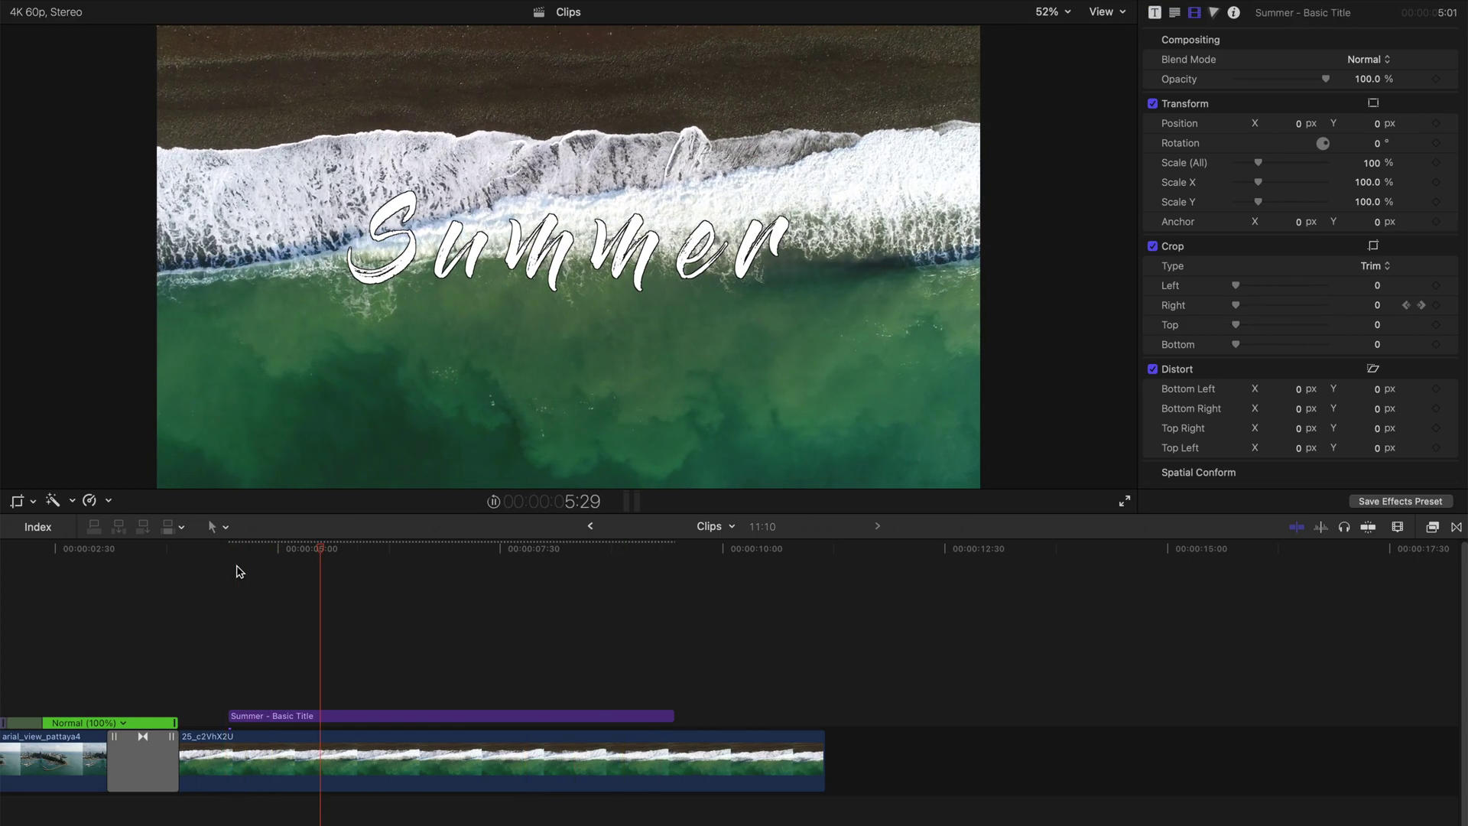
key("space")
key("ctrl+v")
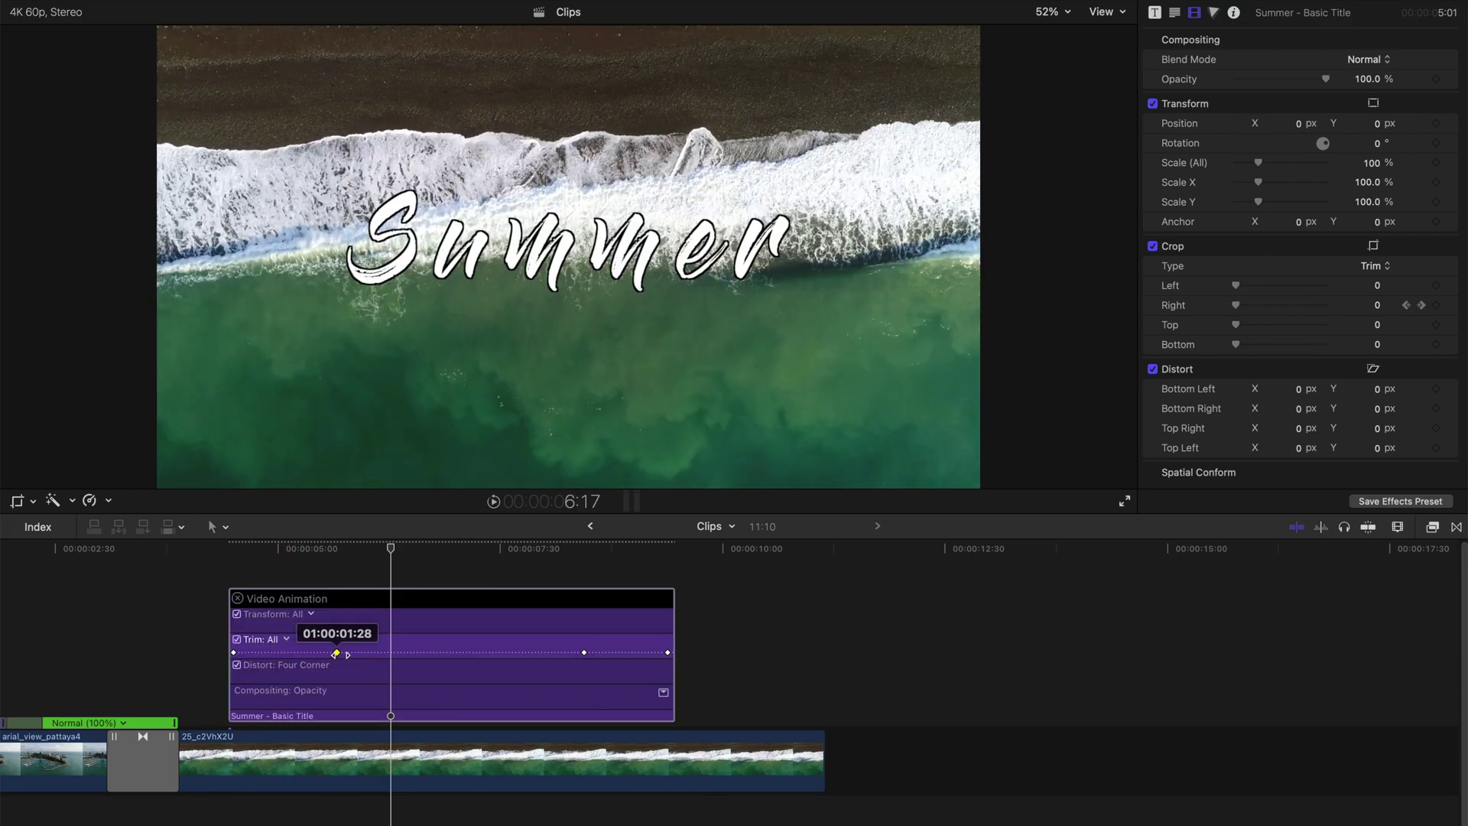
Step: Drag the wipe-in keyframe later and adjust Crop Right at the title's start keyframe
left_click_drag(351, 650, 388, 649)
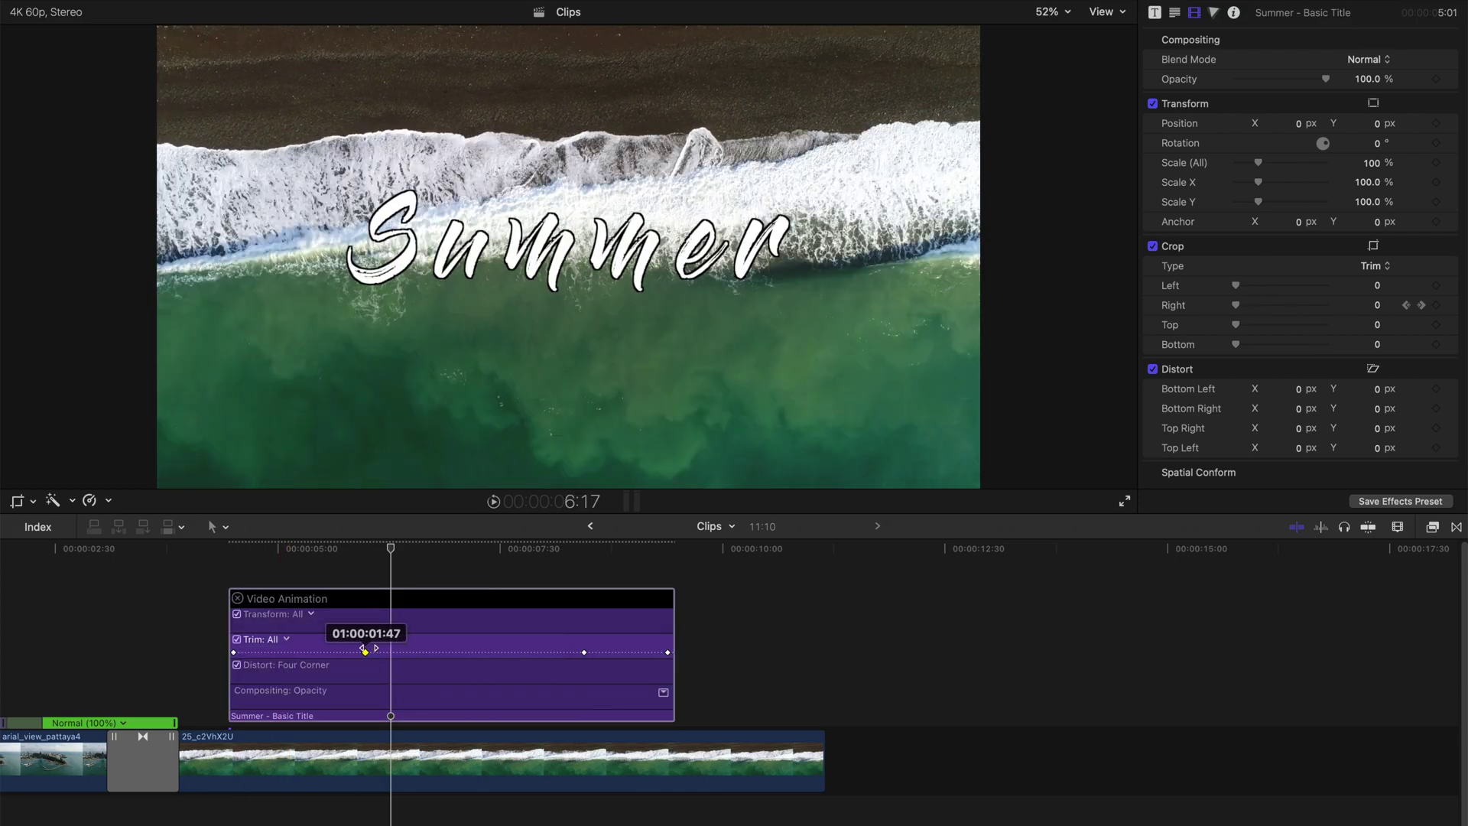
left_click(247, 652)
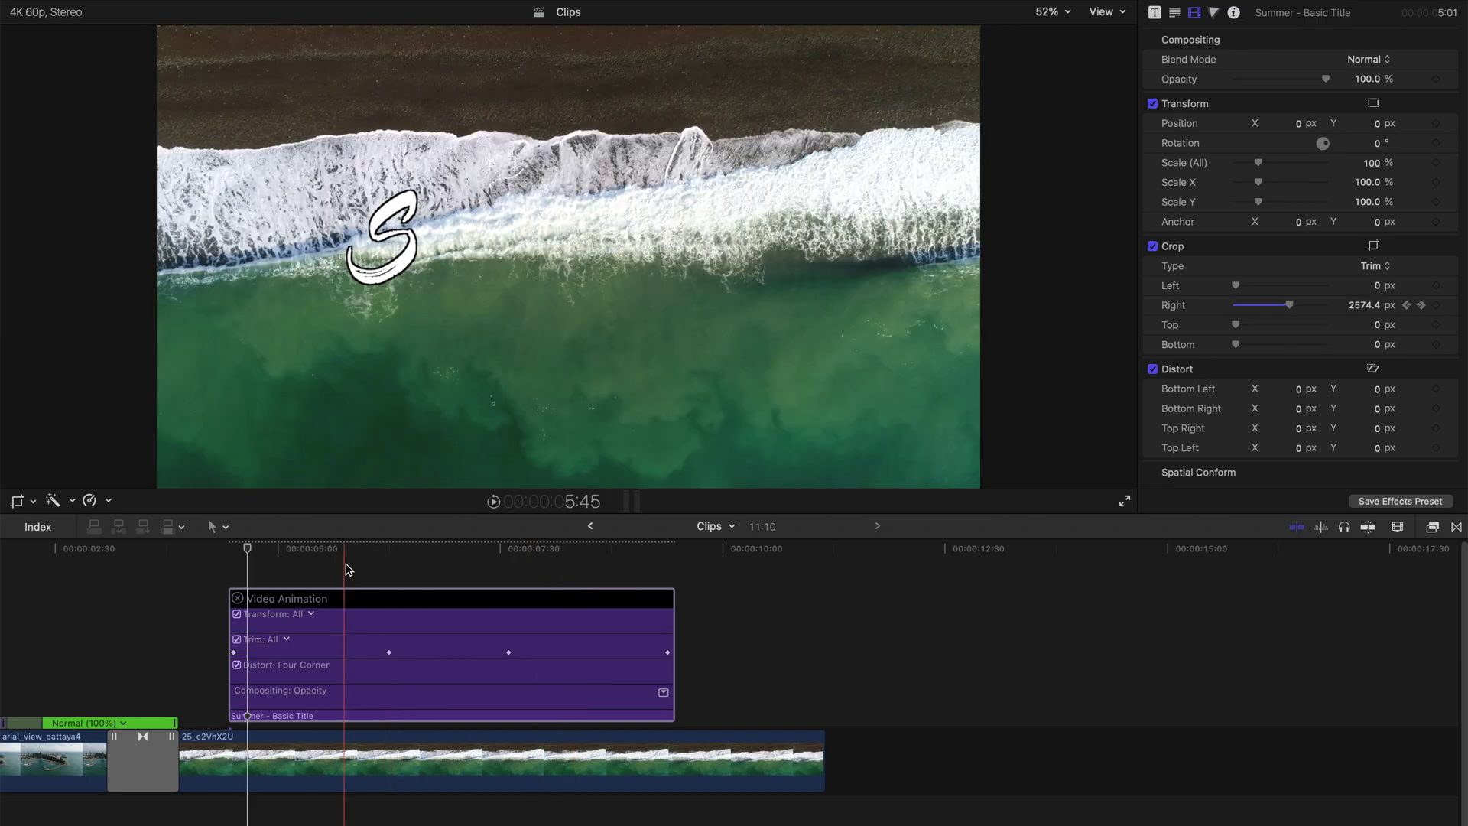
left_click(234, 652)
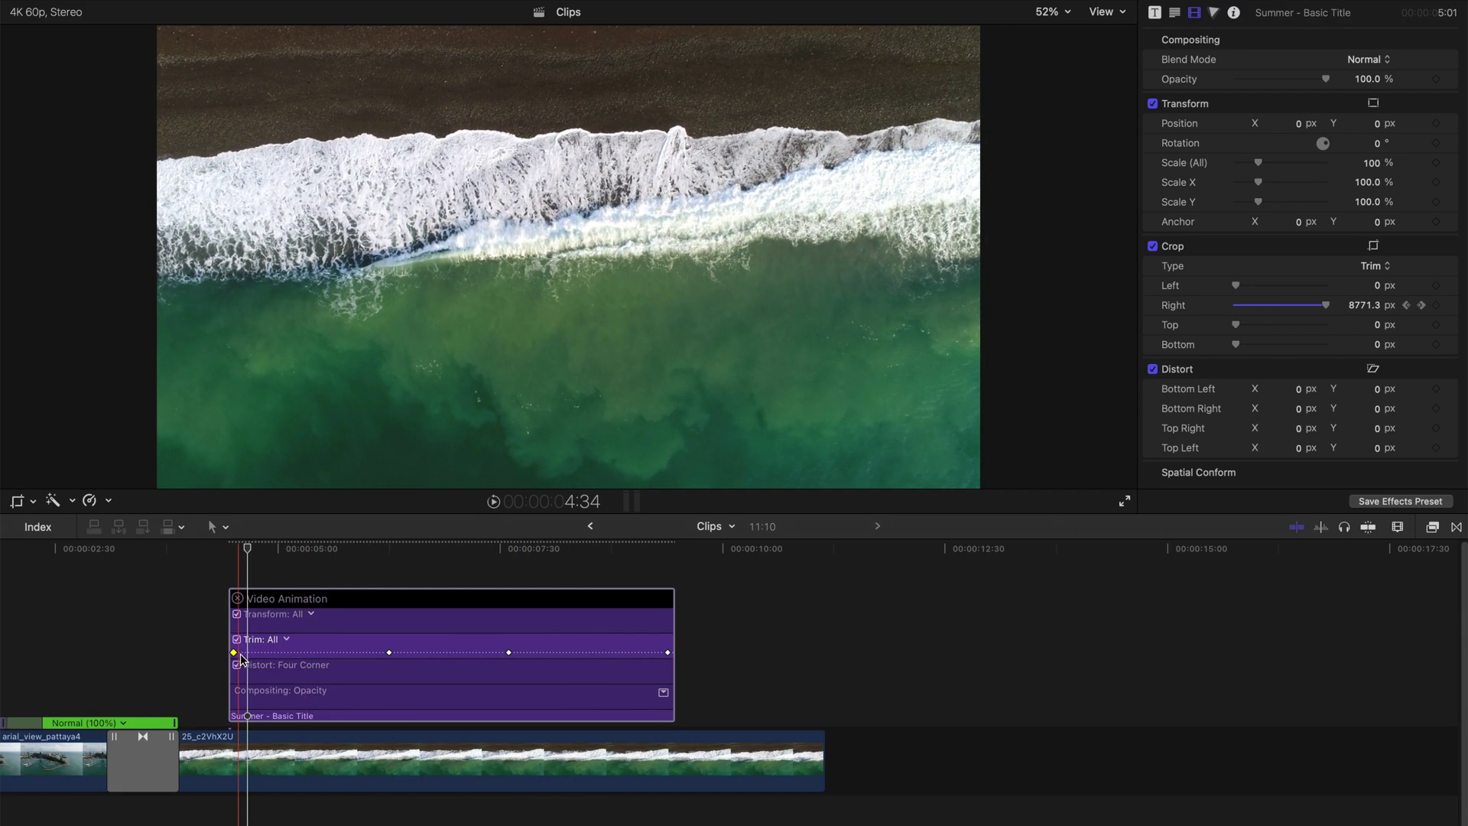
left_click(238, 551)
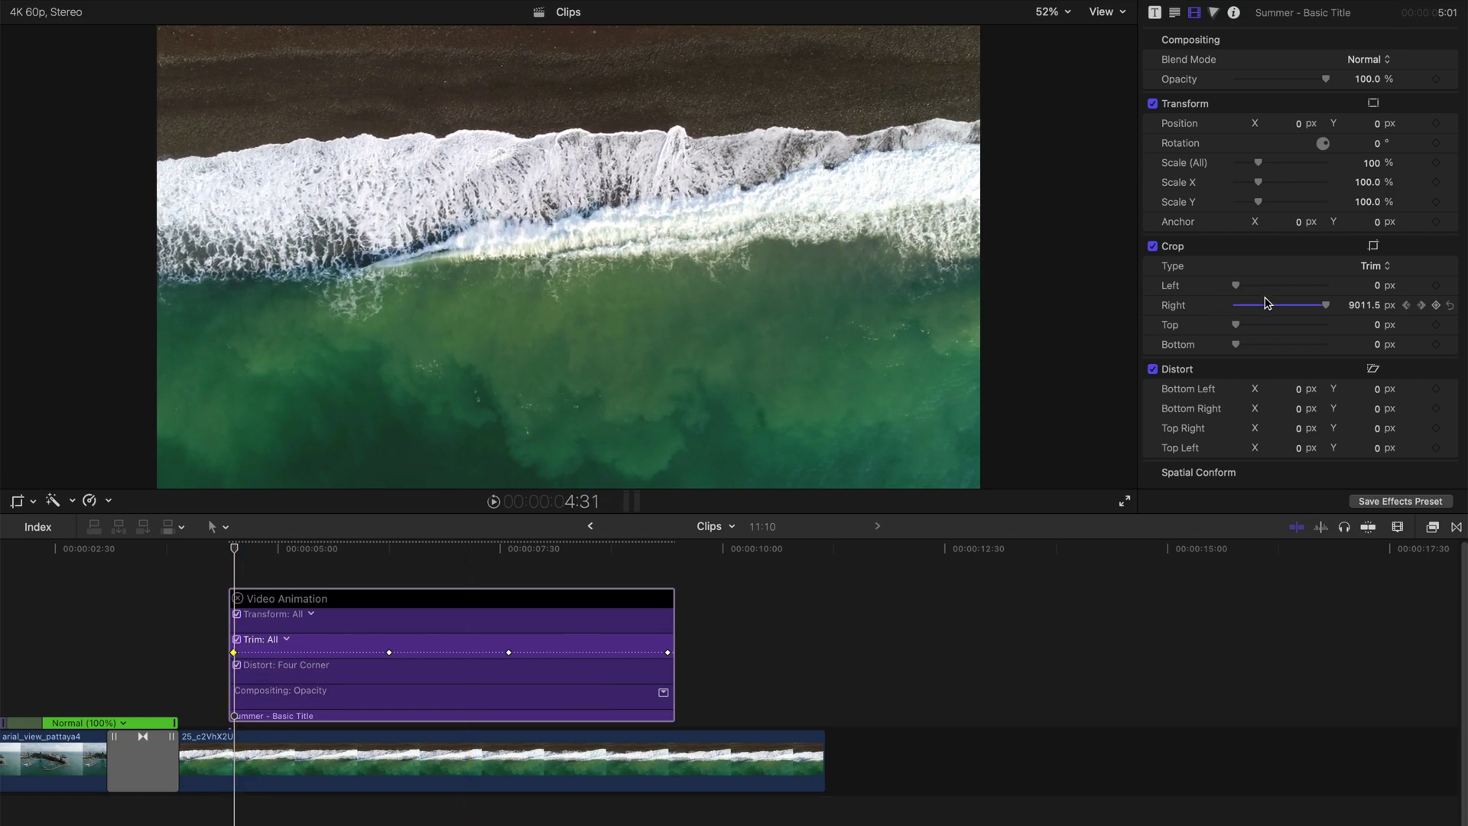
left_click(1365, 308)
type("2982")
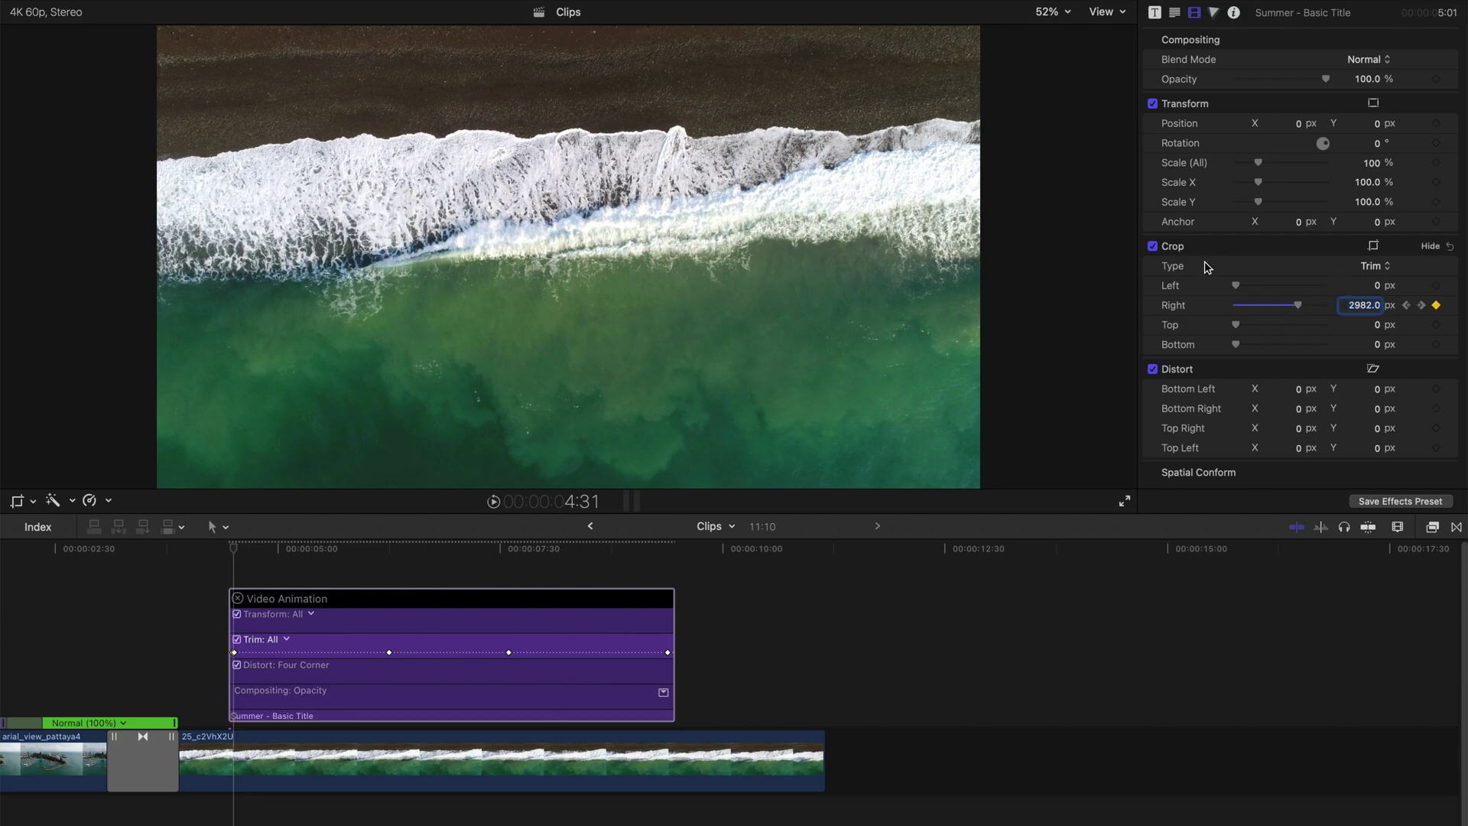
Step: Set the title's end keyframe to a 3190 px right crop and rewind before the title
left_click(665, 549)
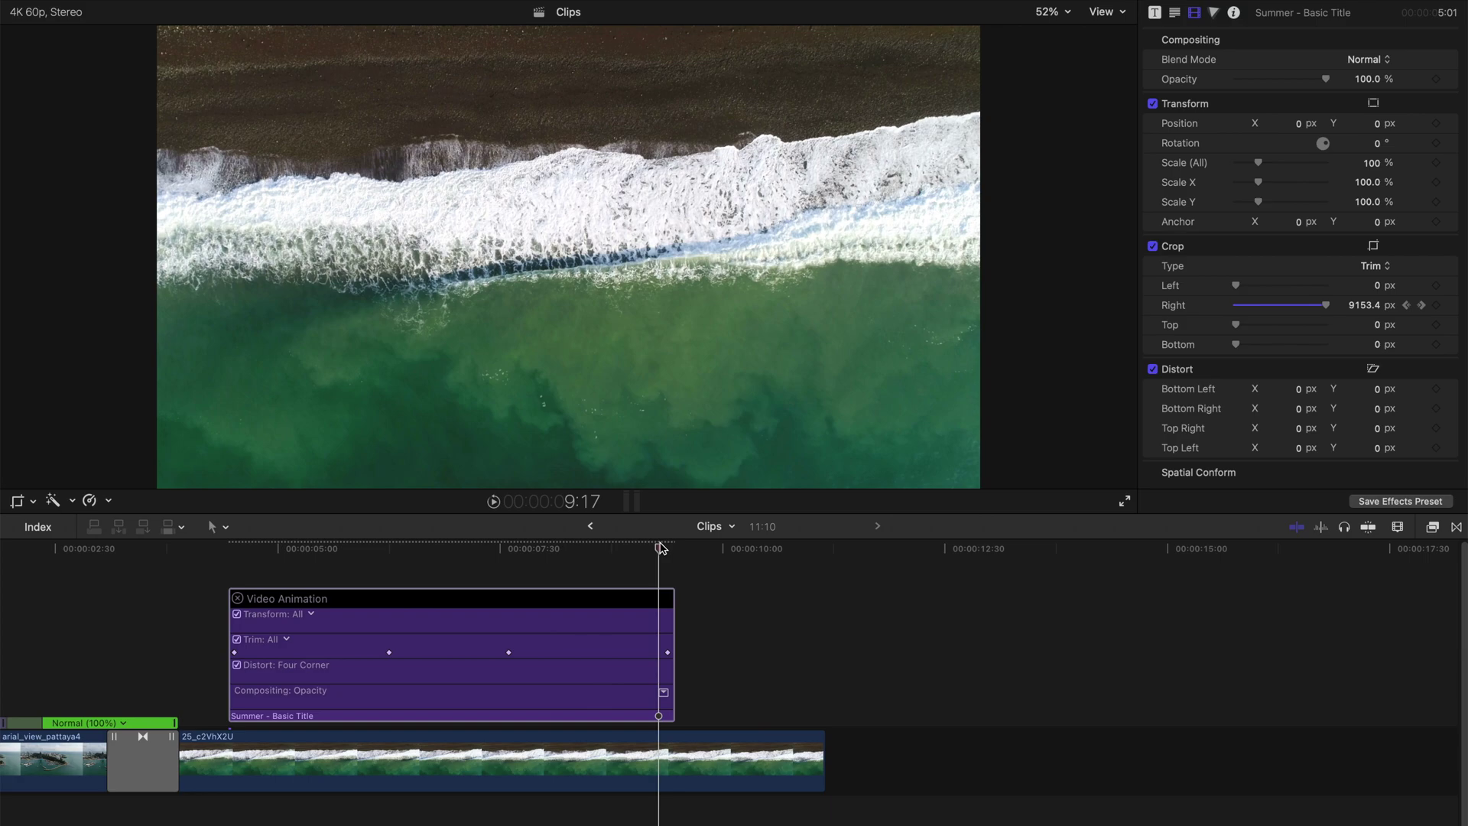
left_click(668, 653)
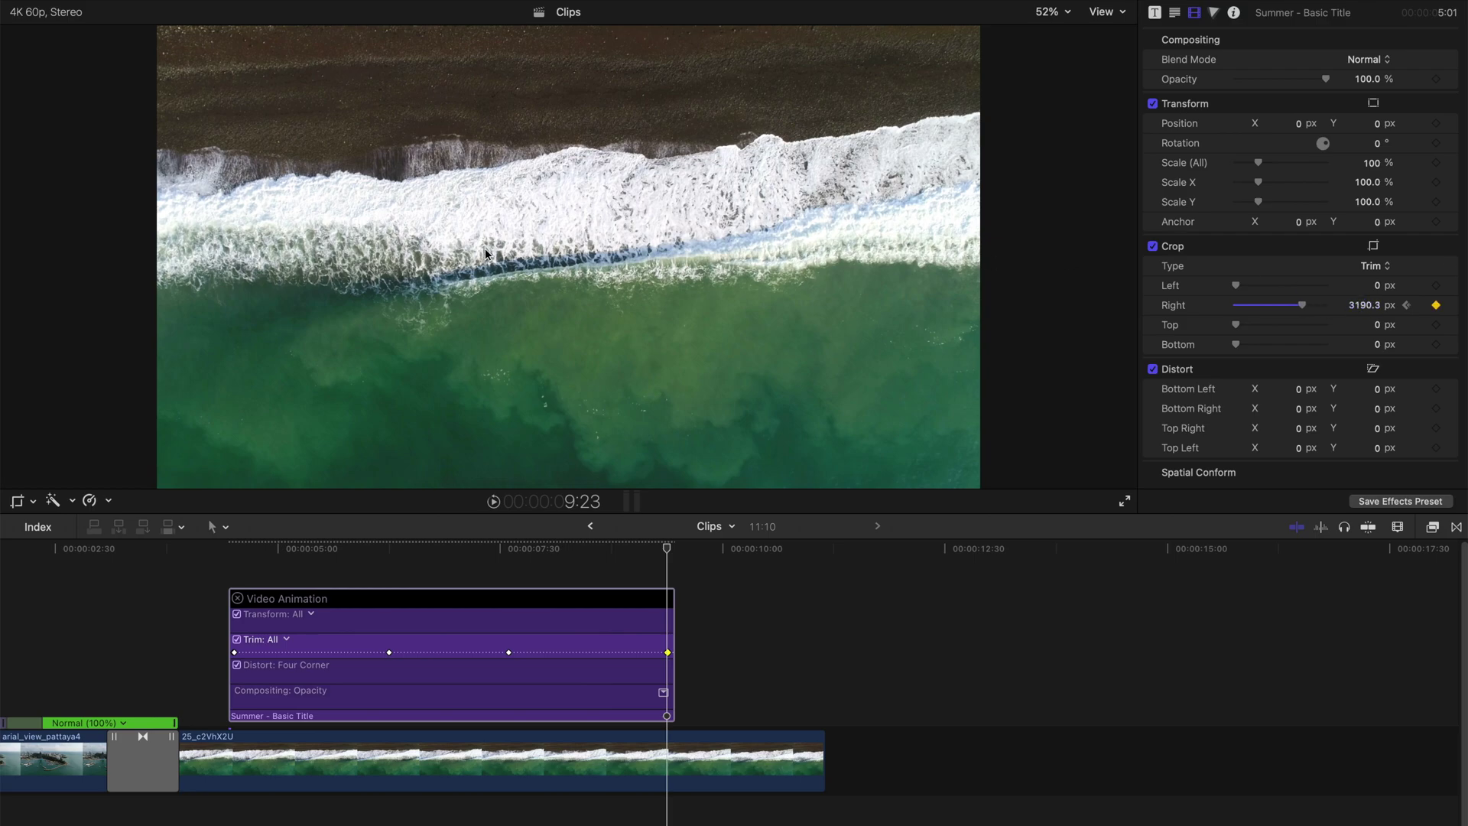
left_click(213, 560)
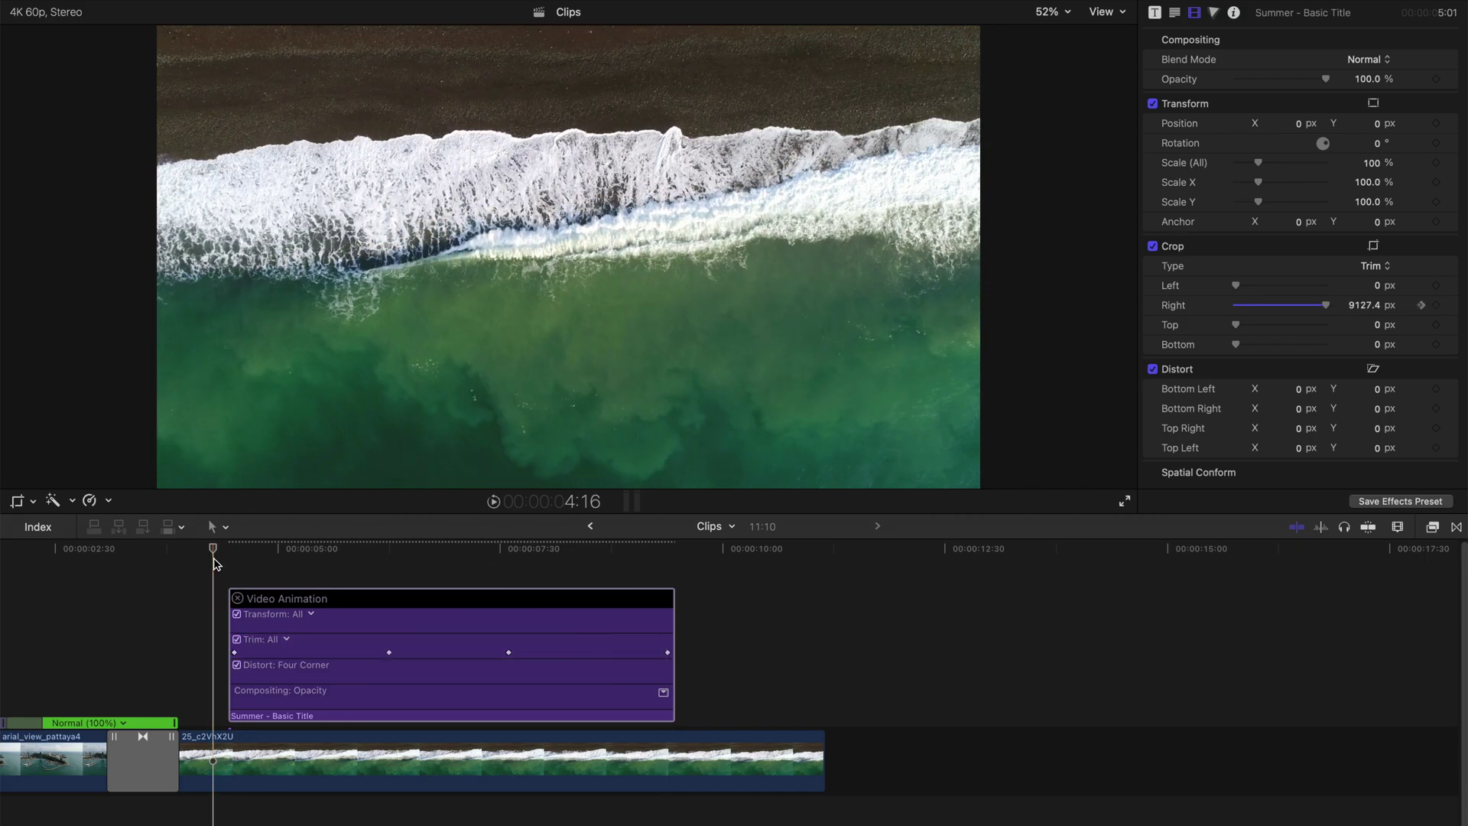
Step: Play the Summer title's crop wipe through and stop playback
key("space")
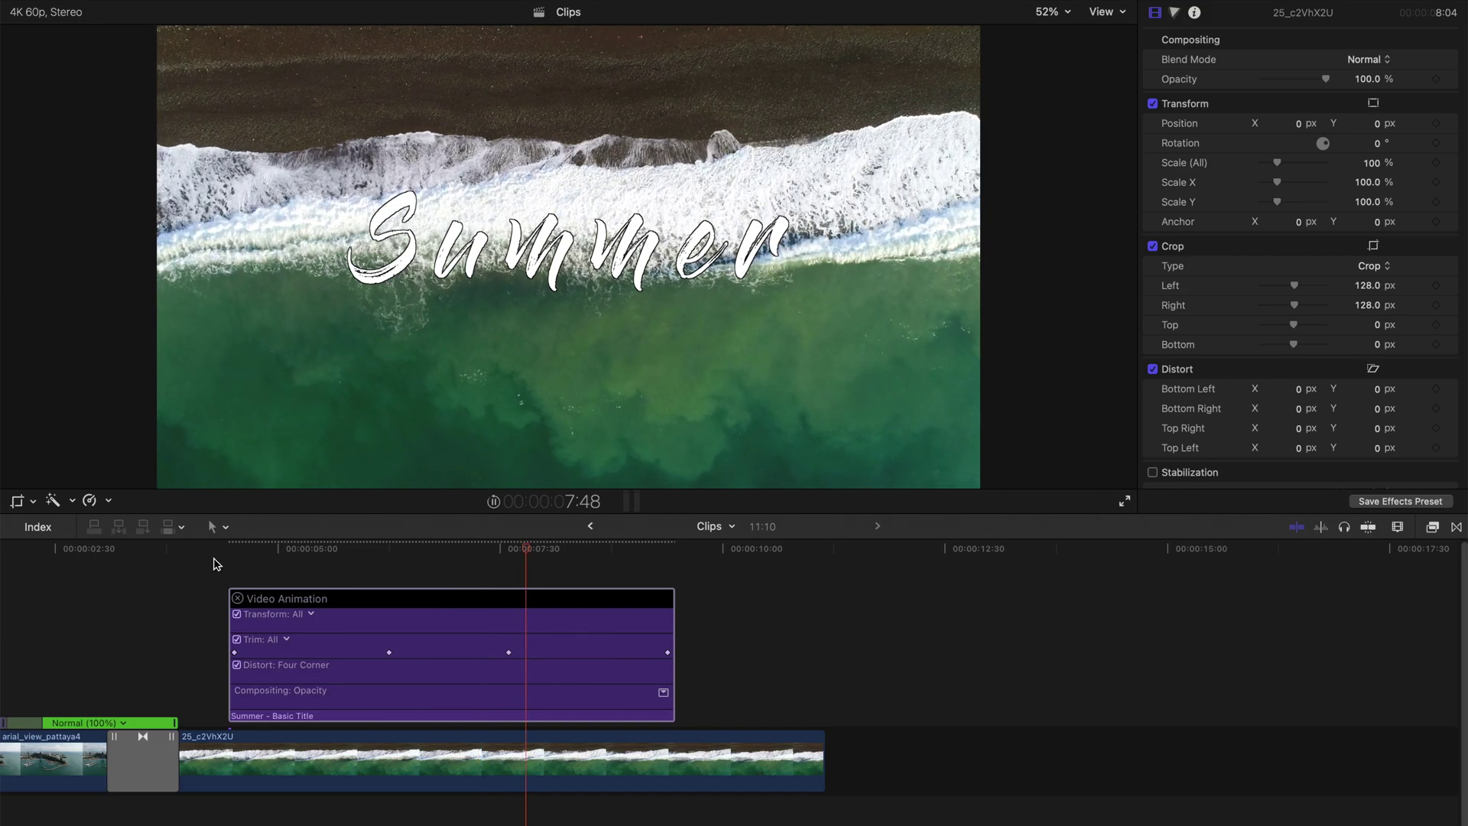
key("space")
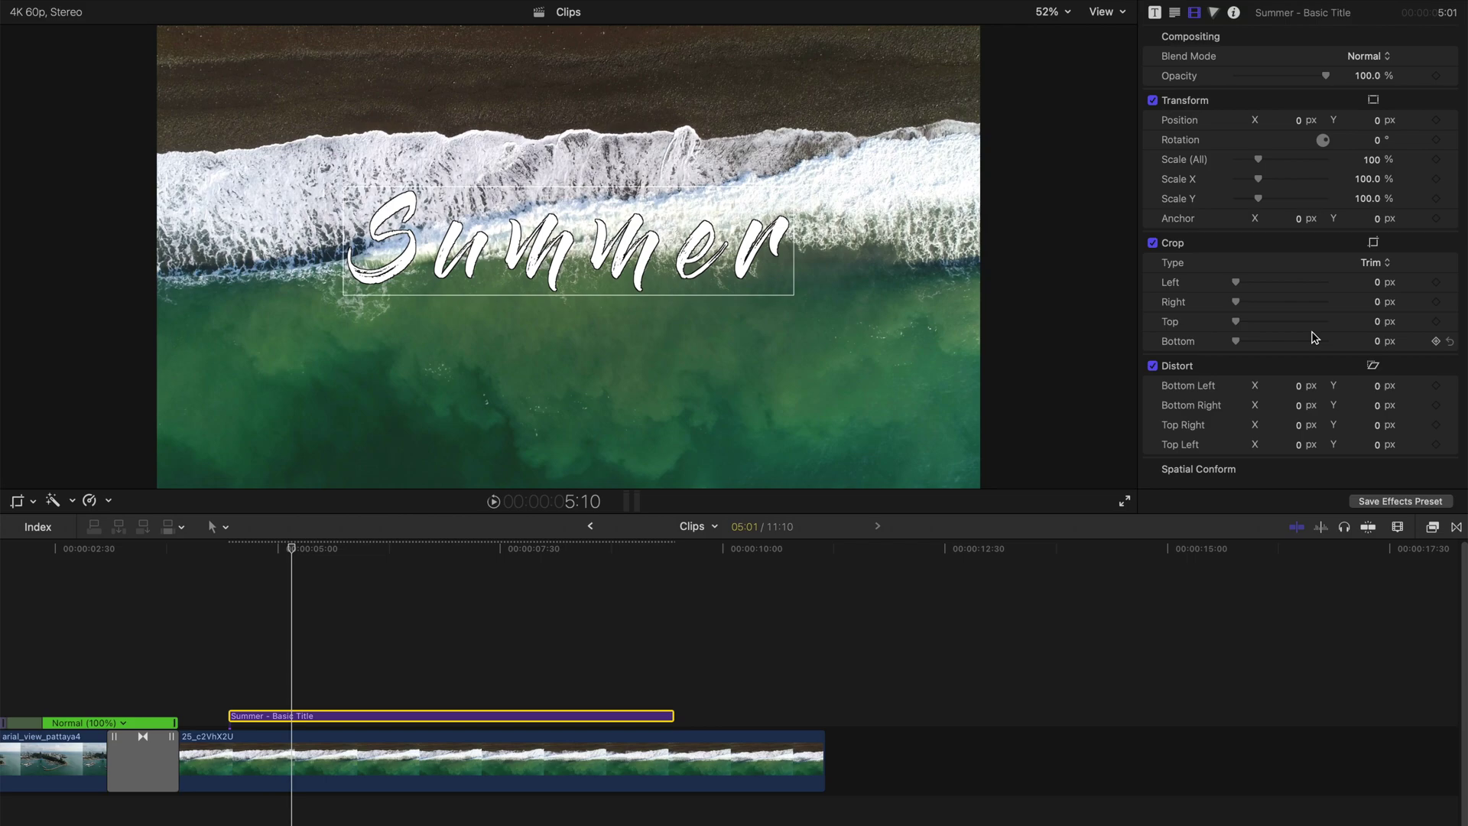
Step: Keyframe Crop Bottom to hide the title at its first frame and return to 0 at 5:18
left_click(237, 549)
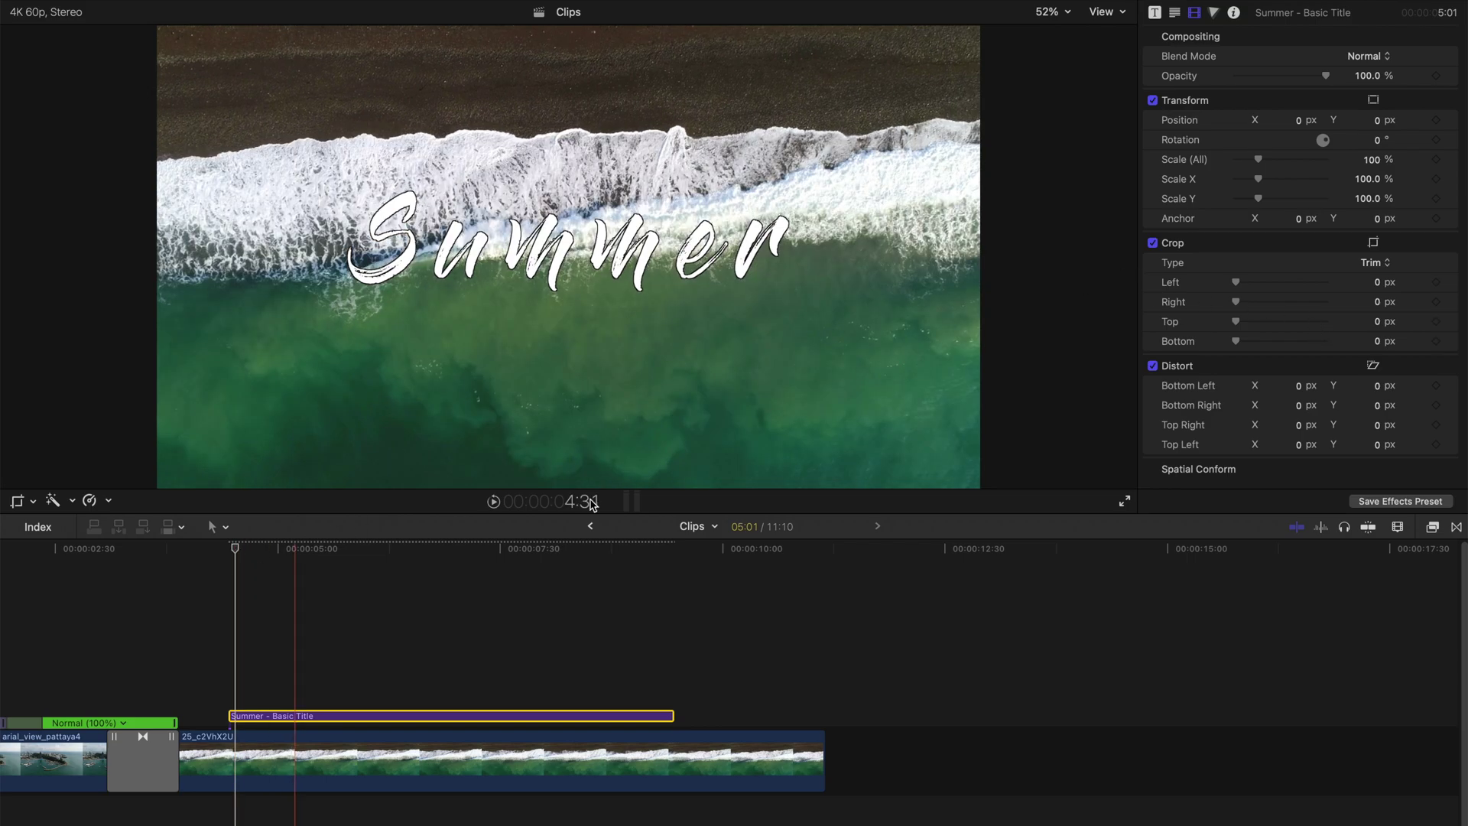
mouse_move(1308, 341)
left_click(1436, 341)
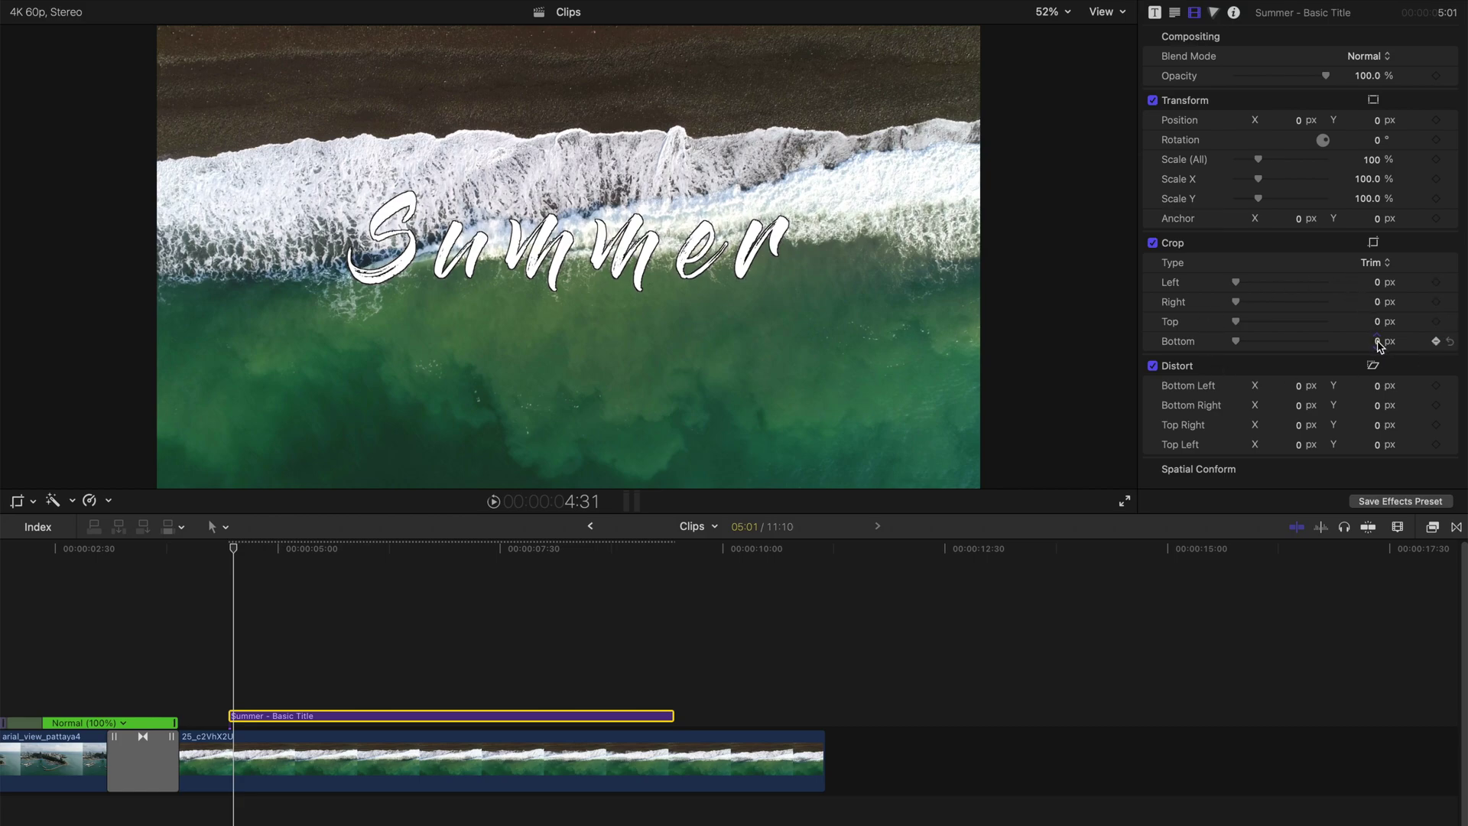
left_click_drag(1380, 342, 1457, 342)
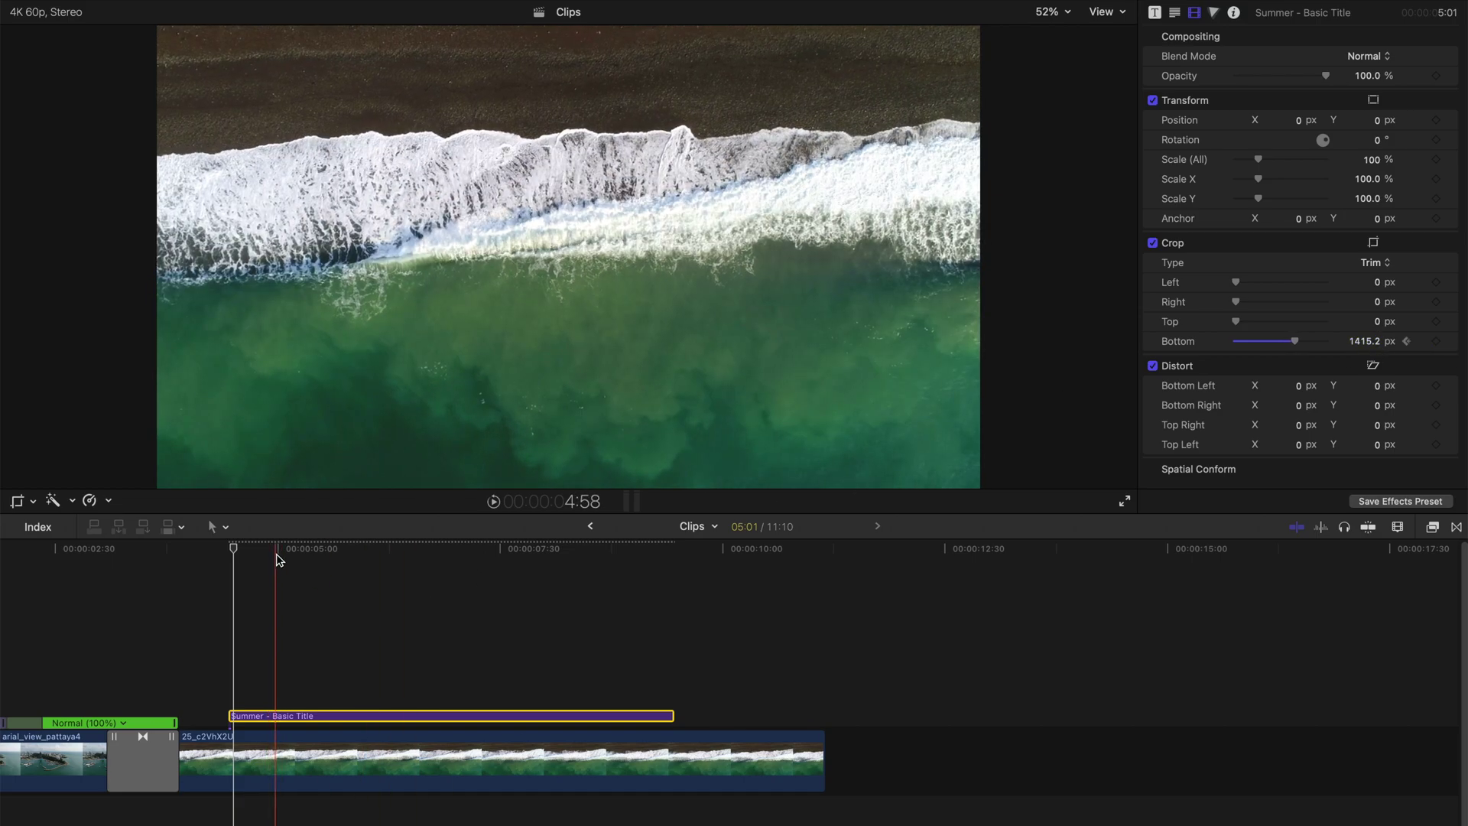
left_click_drag(287, 554, 306, 557)
mouse_move(1308, 341)
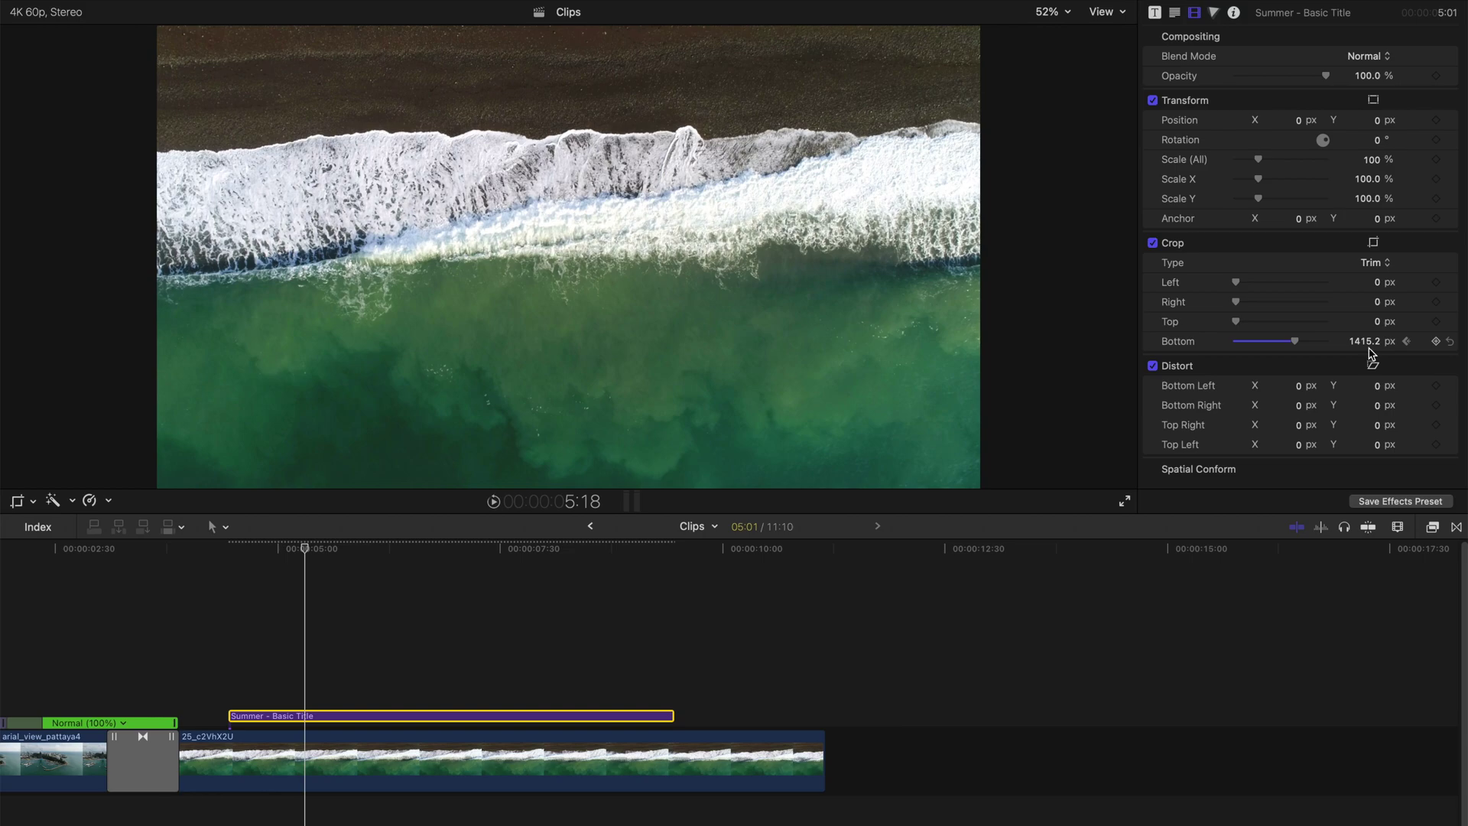
left_click(1359, 343)
type("0")
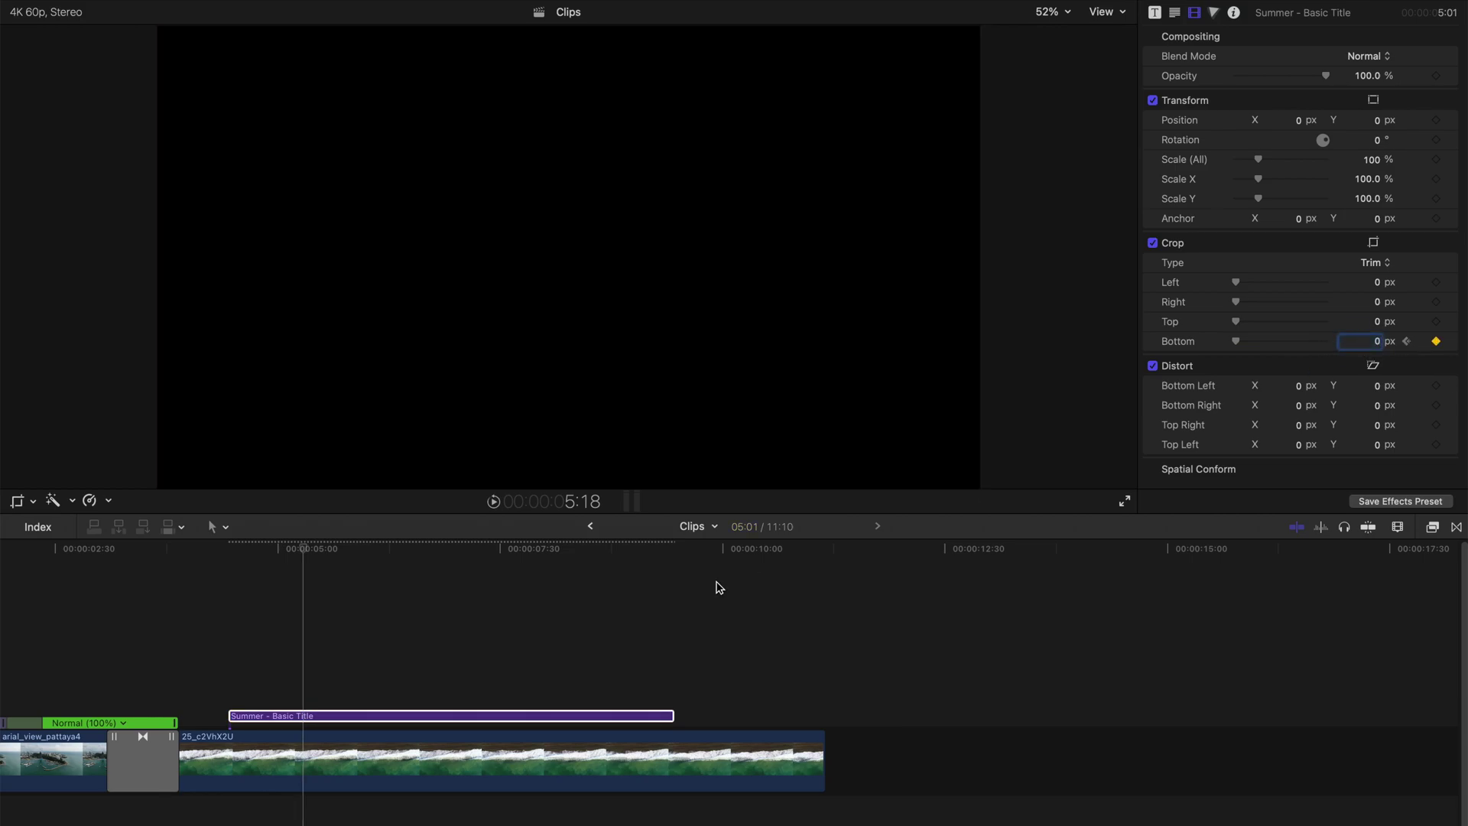
Step: Keyframe Crop Bottom at 0 at 8:26 and crop the title fully away at 9:23
left_click(557, 563)
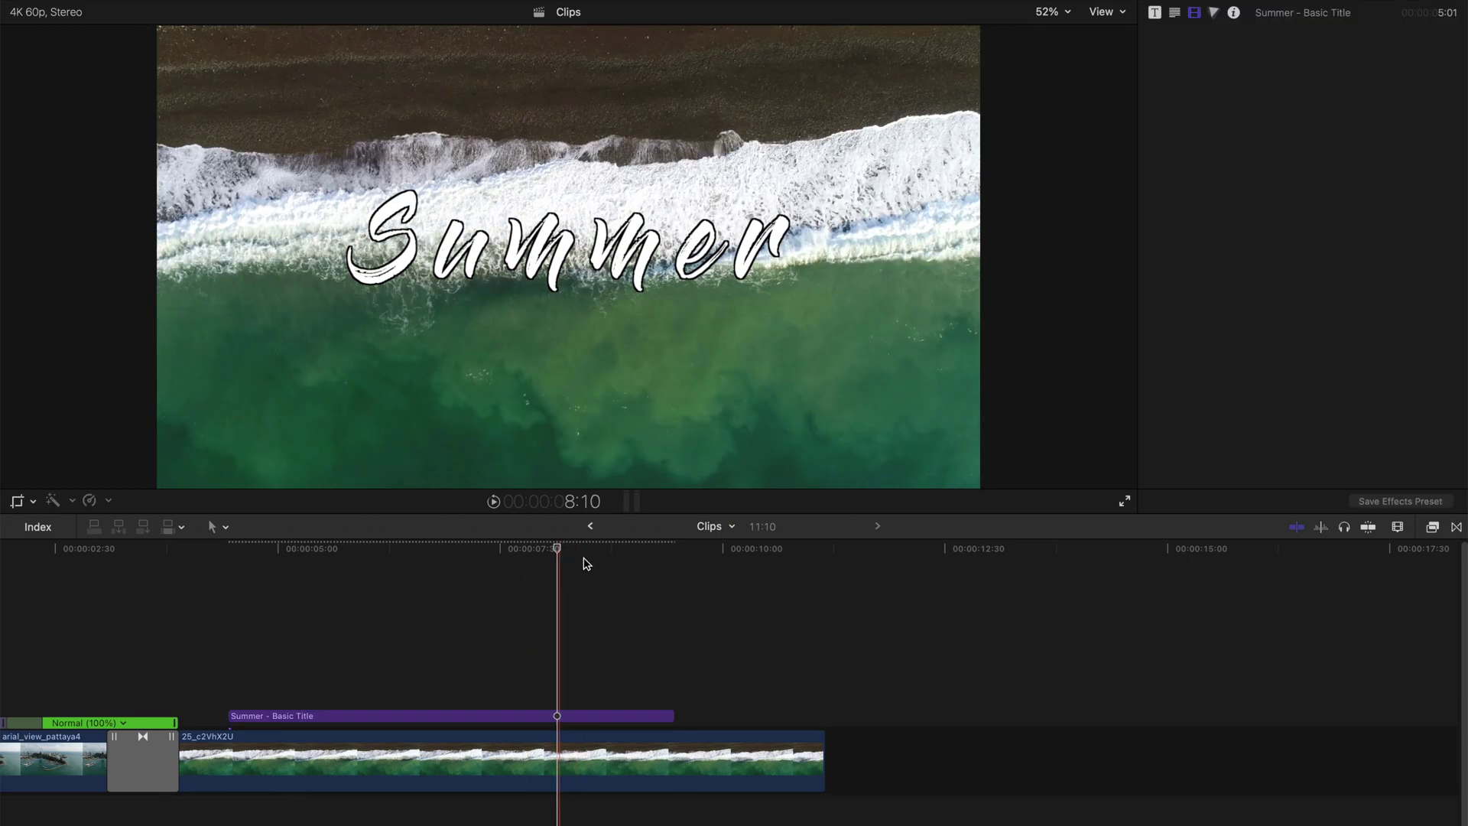
left_click(582, 564)
left_click(1434, 344)
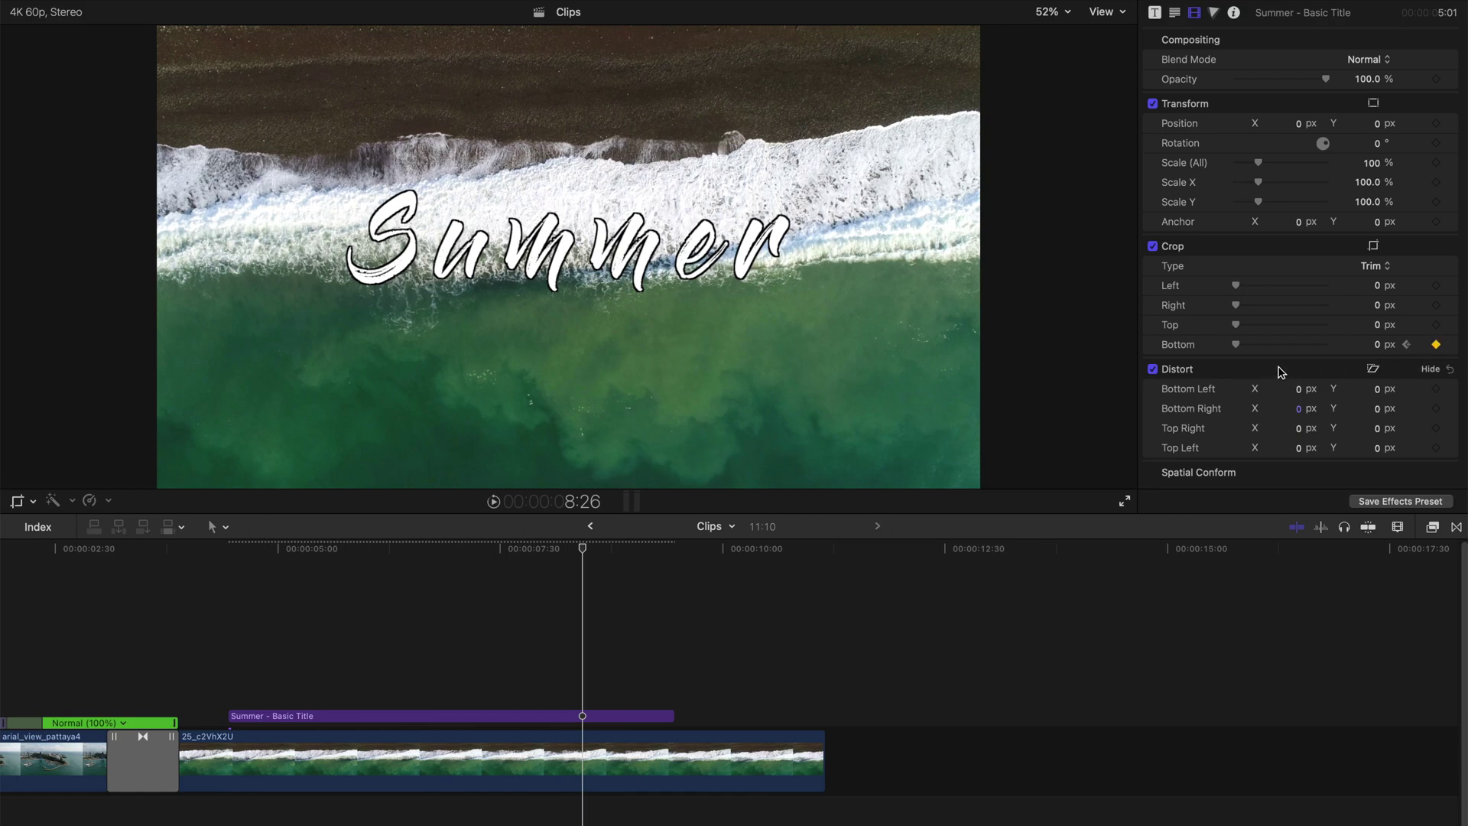
left_click(669, 564)
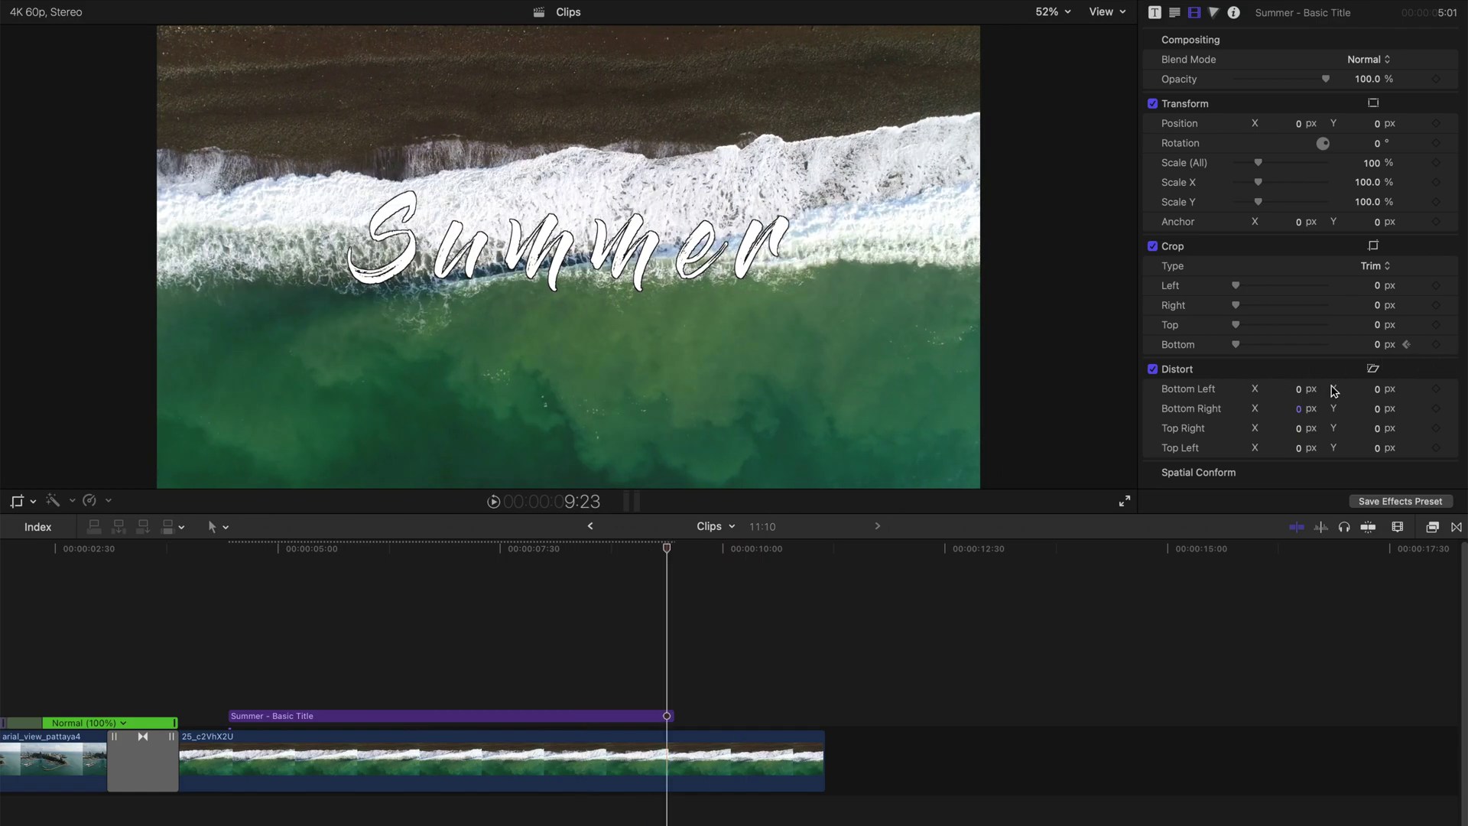
left_click(1381, 345)
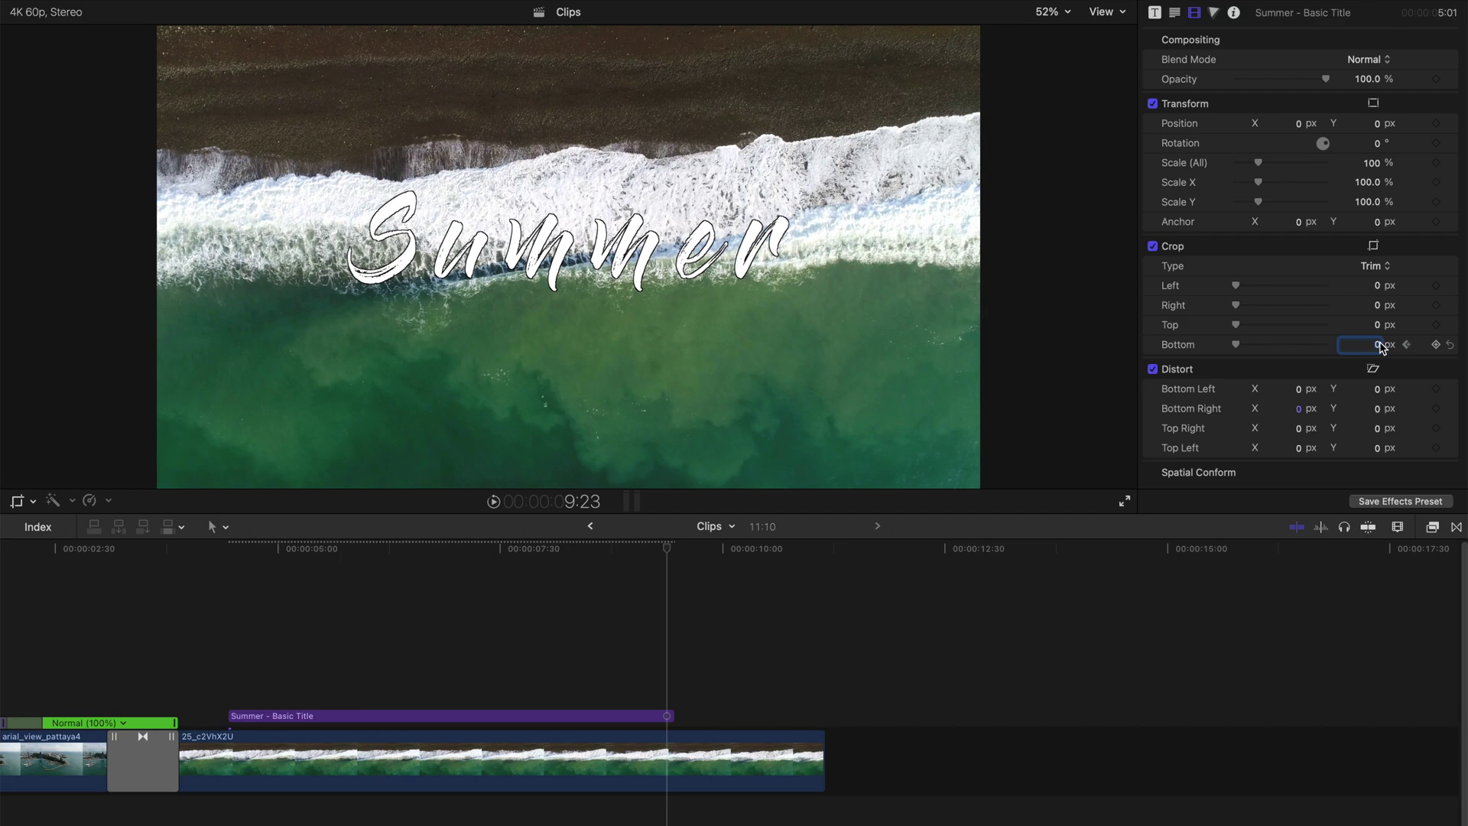
type("222")
key("Return")
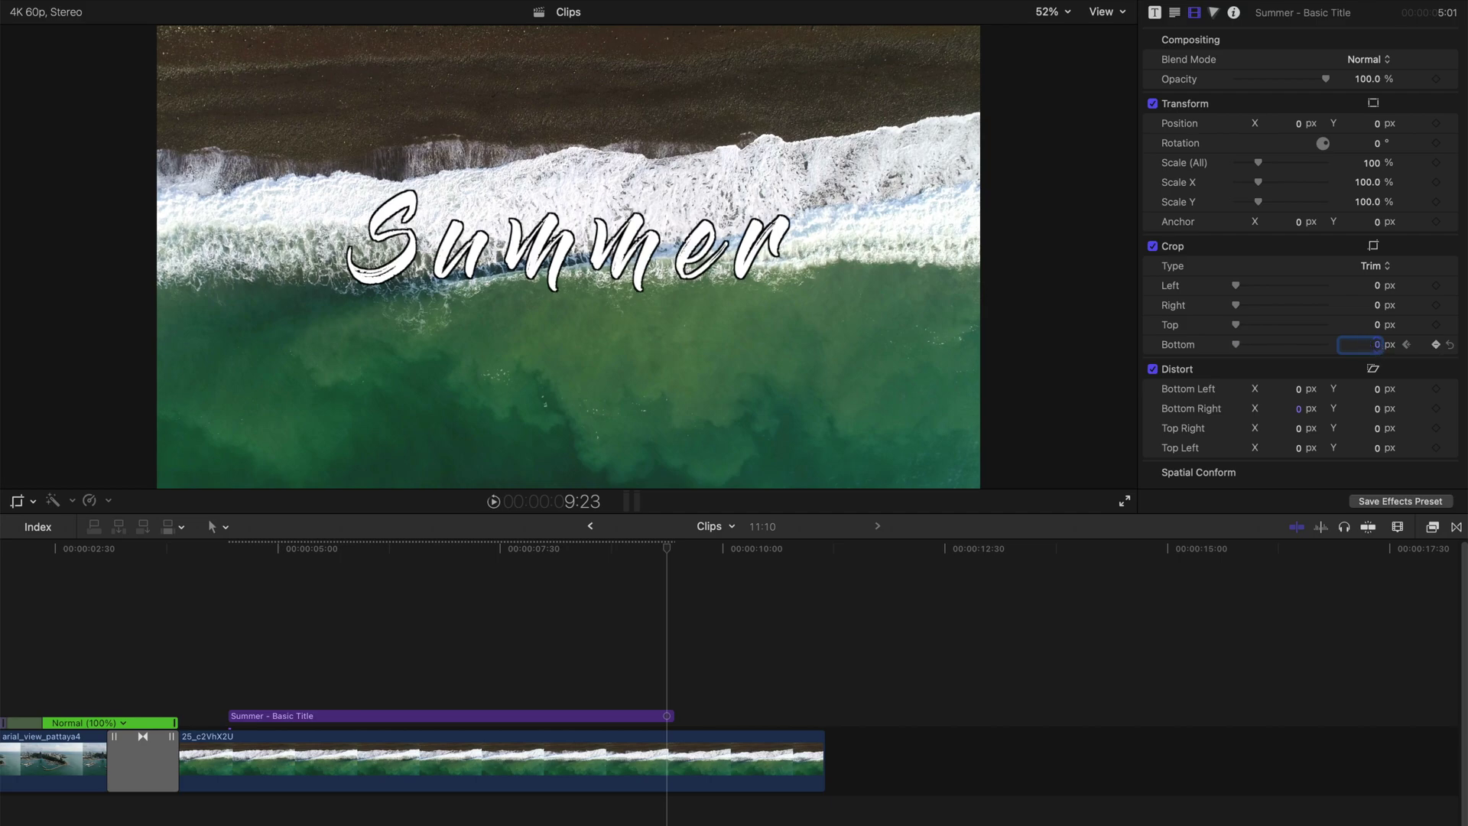
left_click_drag(1362, 345, 1423, 344)
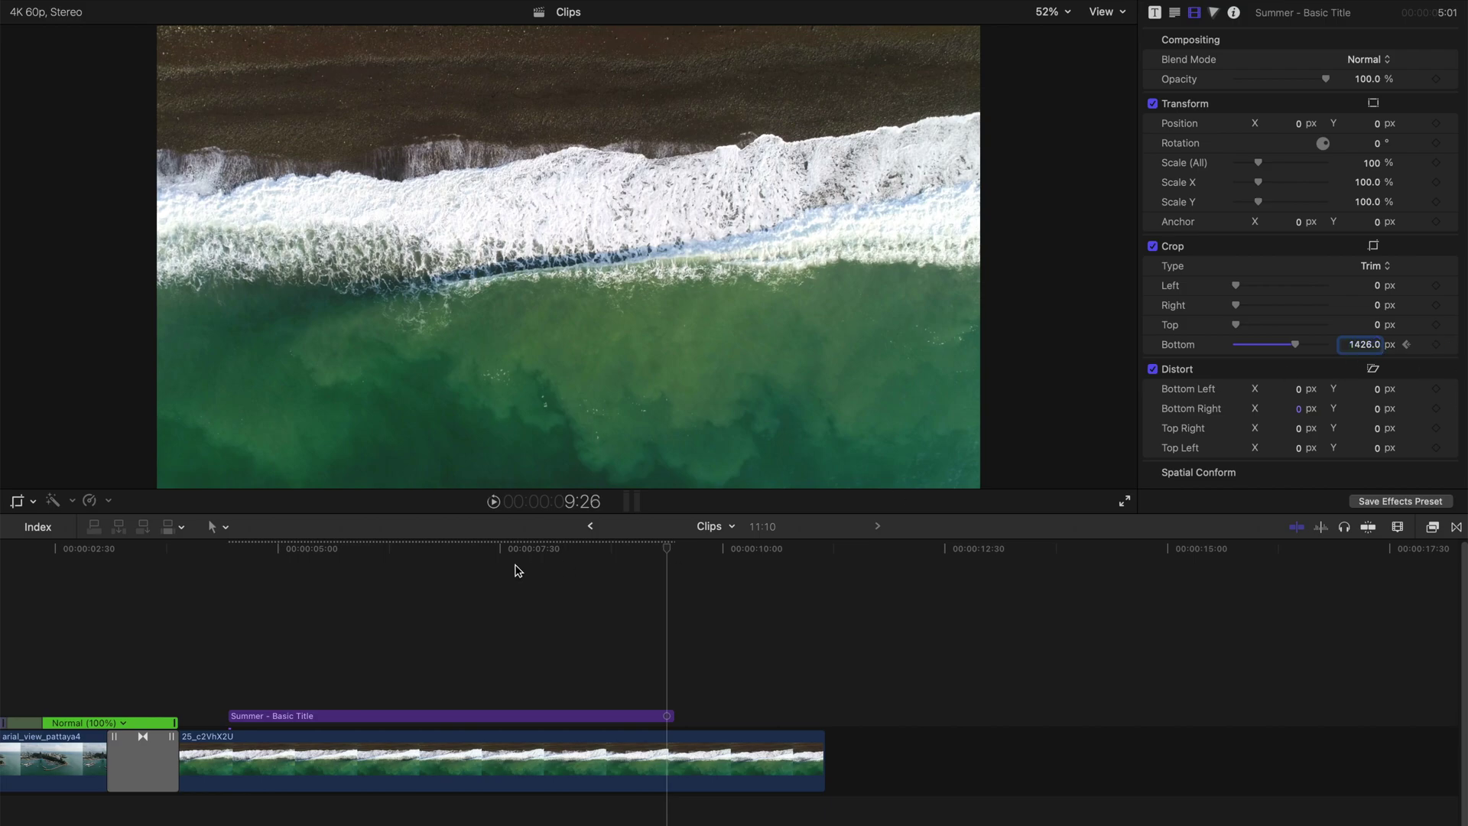
Step: Play the title from its start to review the bottom-crop wipe in and out
left_click(234, 563)
key("space")
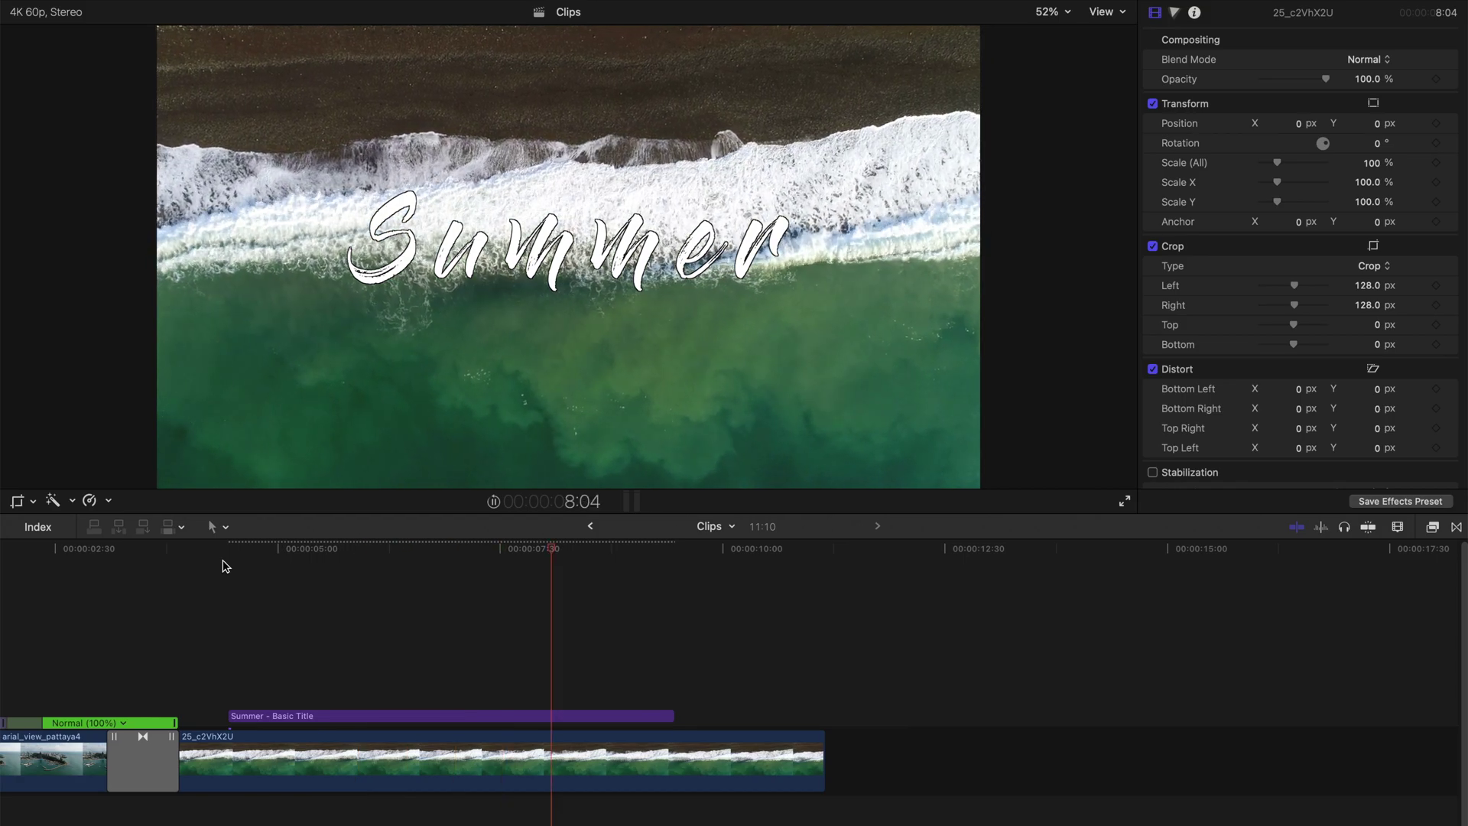
left_click(272, 555)
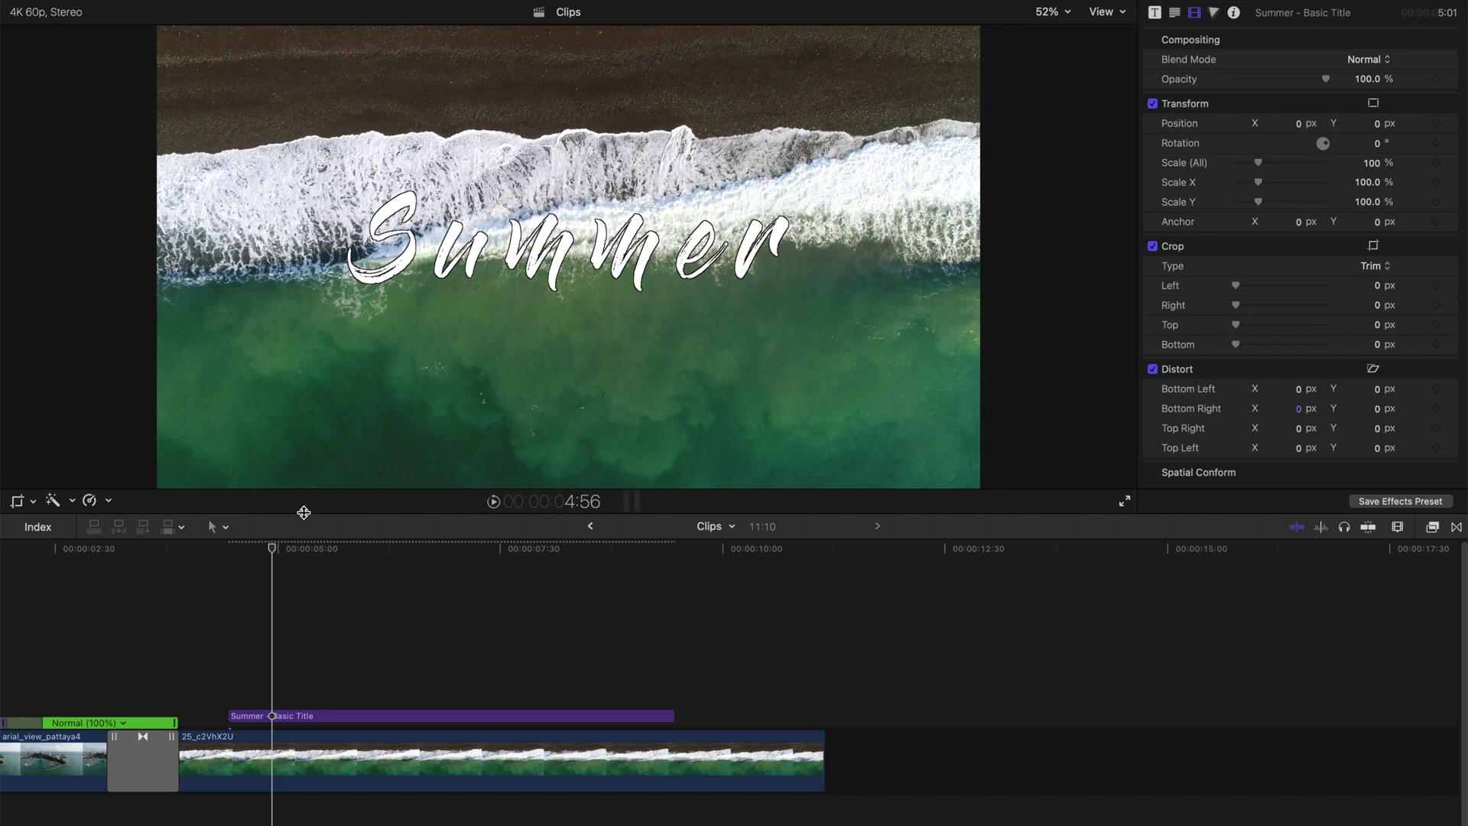
Step: At the title's first frame set Opacity to 0% and Crop Left to 3000 px with keyframes
left_click_drag(272, 551, 230, 555)
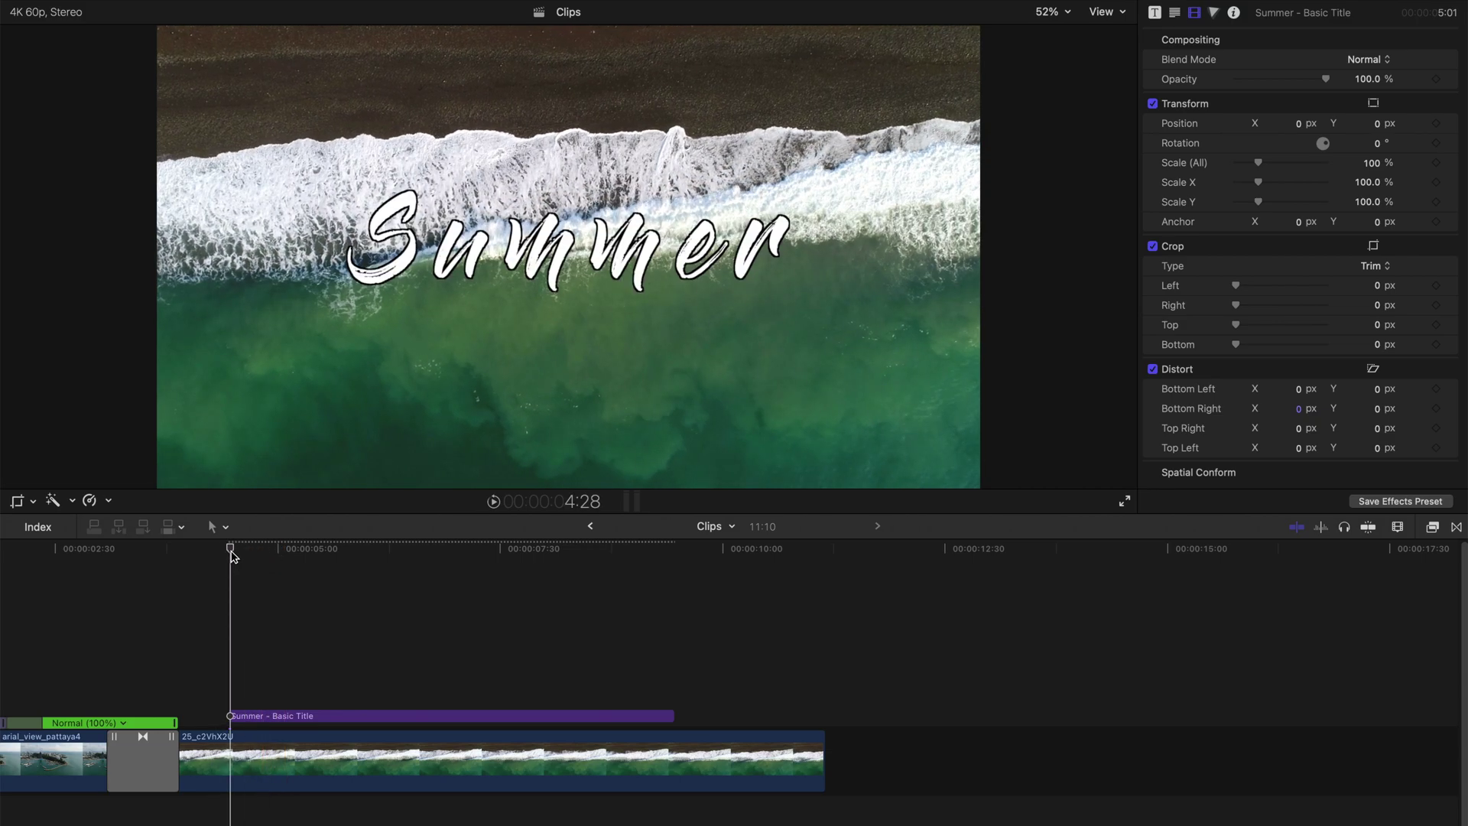
left_click(255, 718)
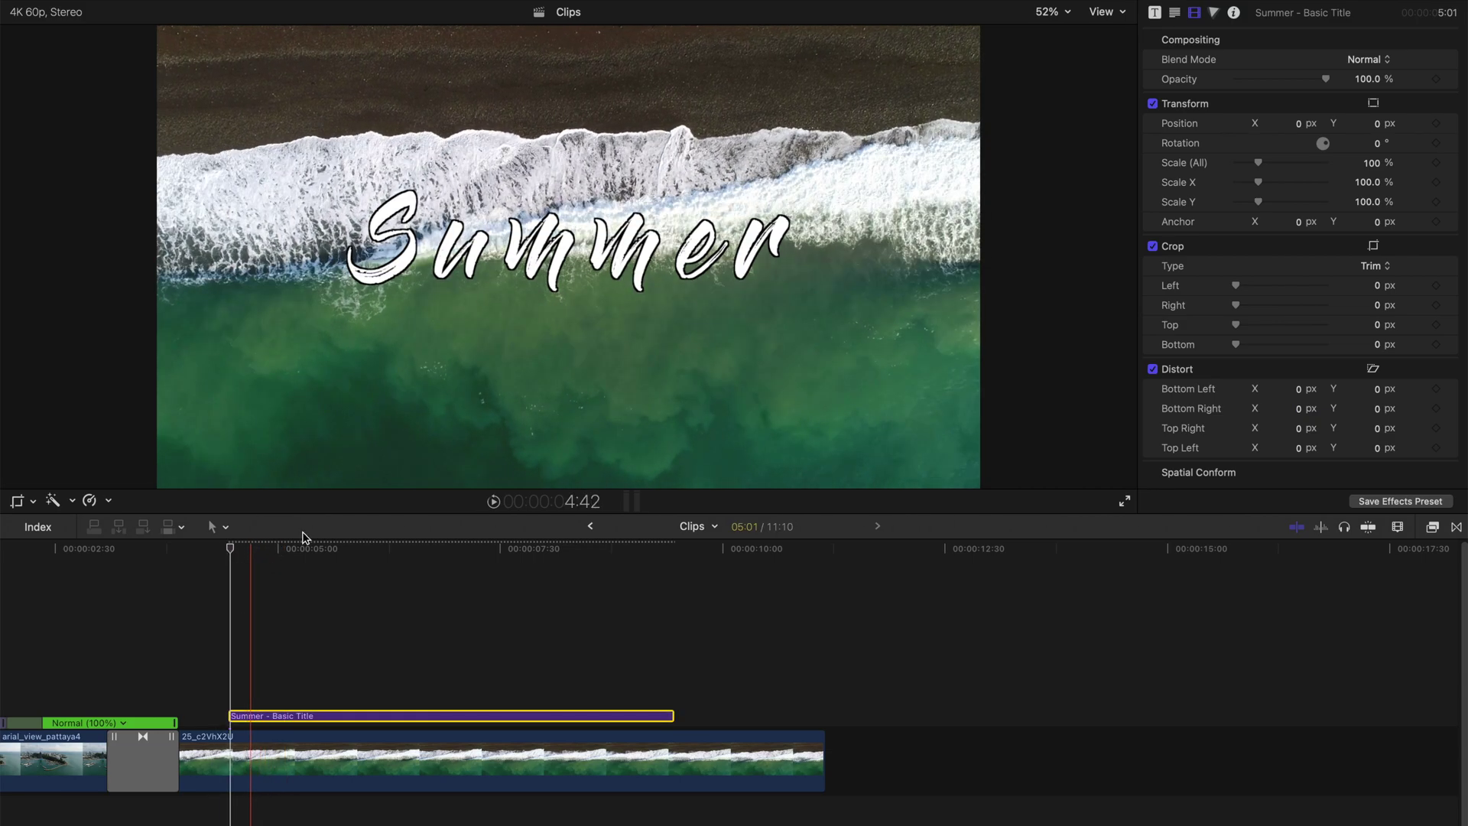
left_click(1367, 81)
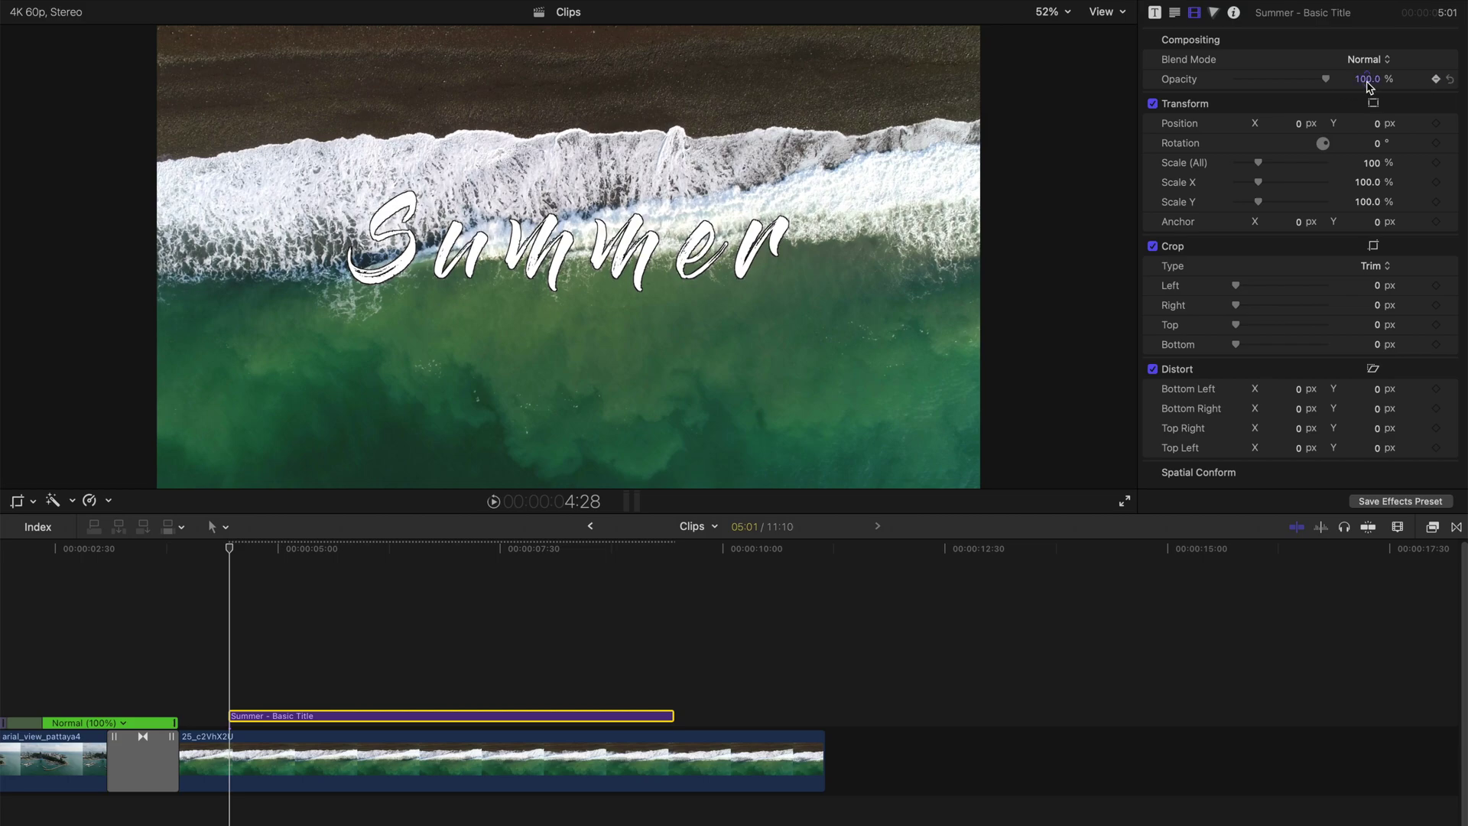
type("0")
key("Return")
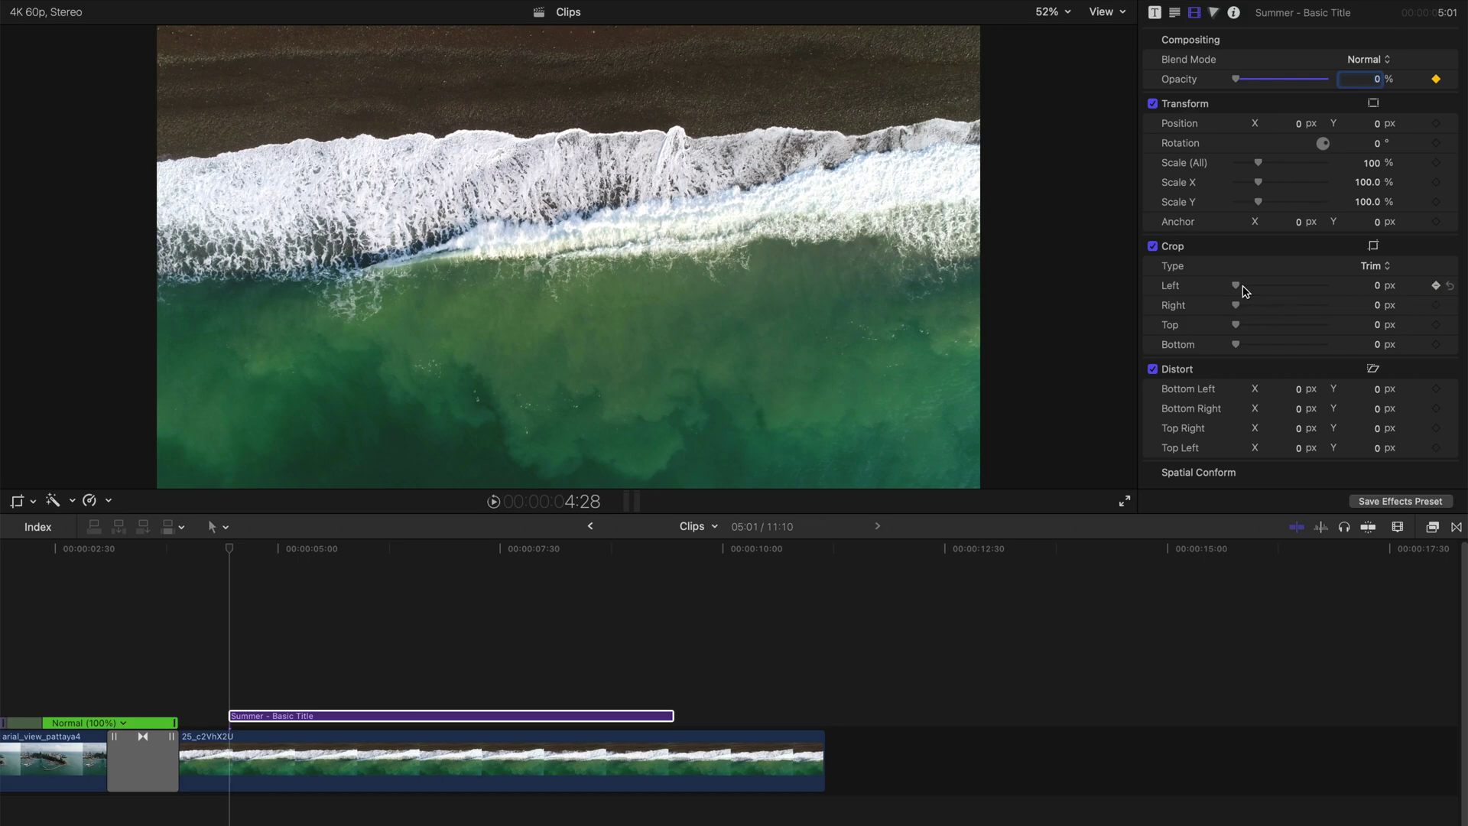
left_click(1380, 294)
key("Return")
Step: Around 5:21, keyframe Crop Left back to 0 px so the title wipes in
left_click(269, 550)
left_click_drag(268, 550, 309, 548)
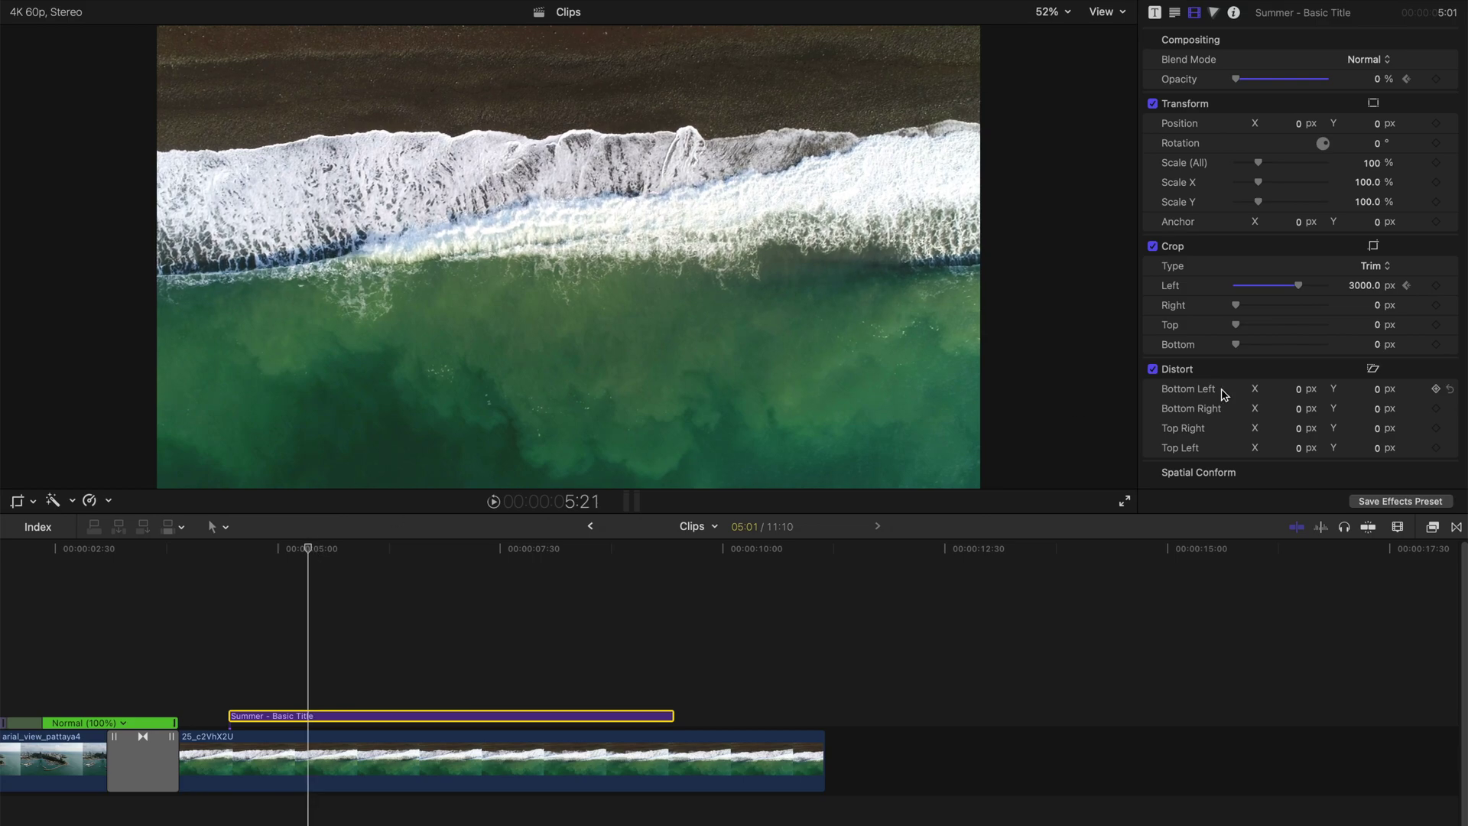
left_click(1363, 289)
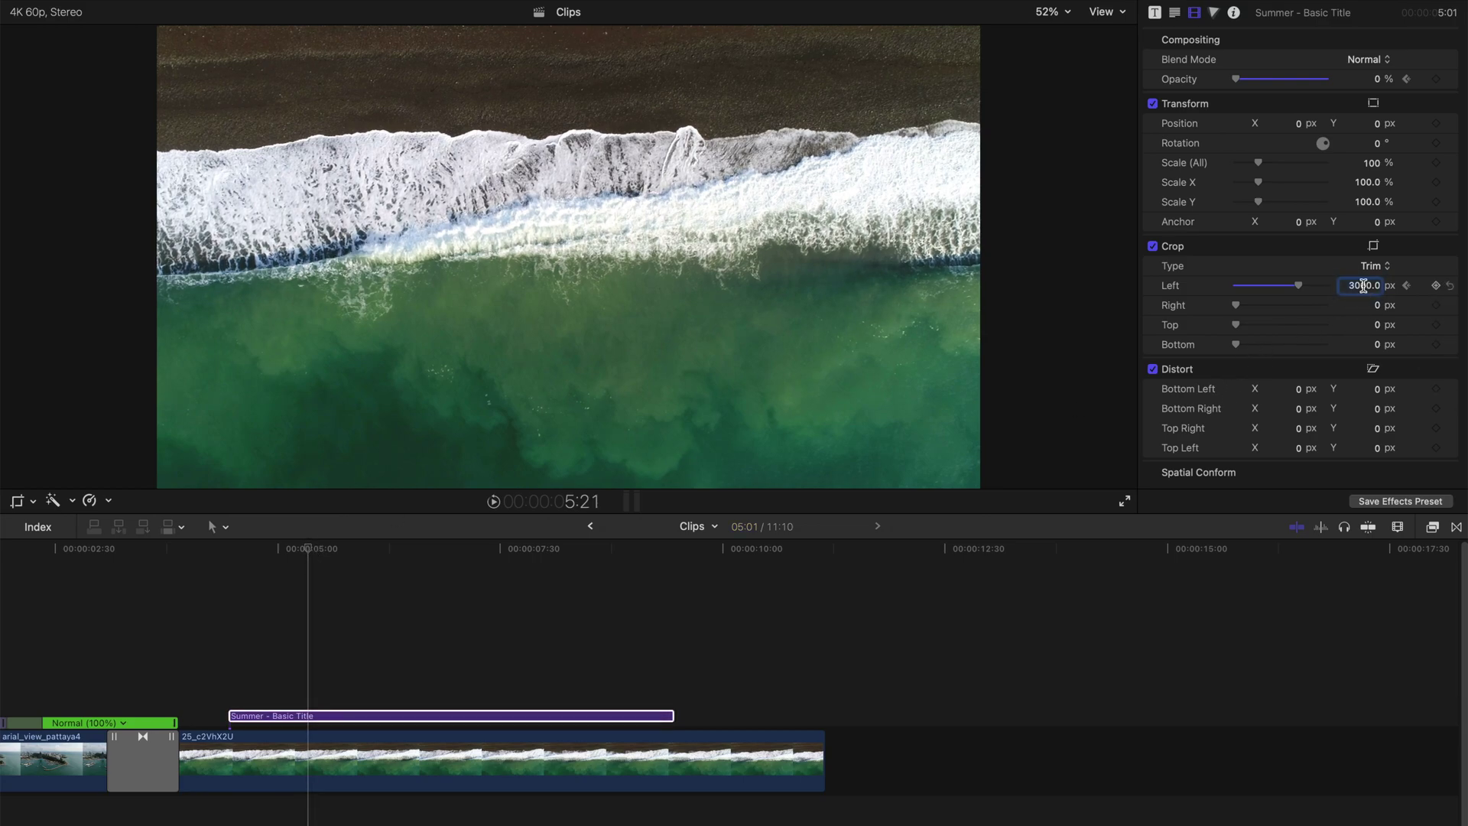
left_click_drag(306, 551, 339, 552)
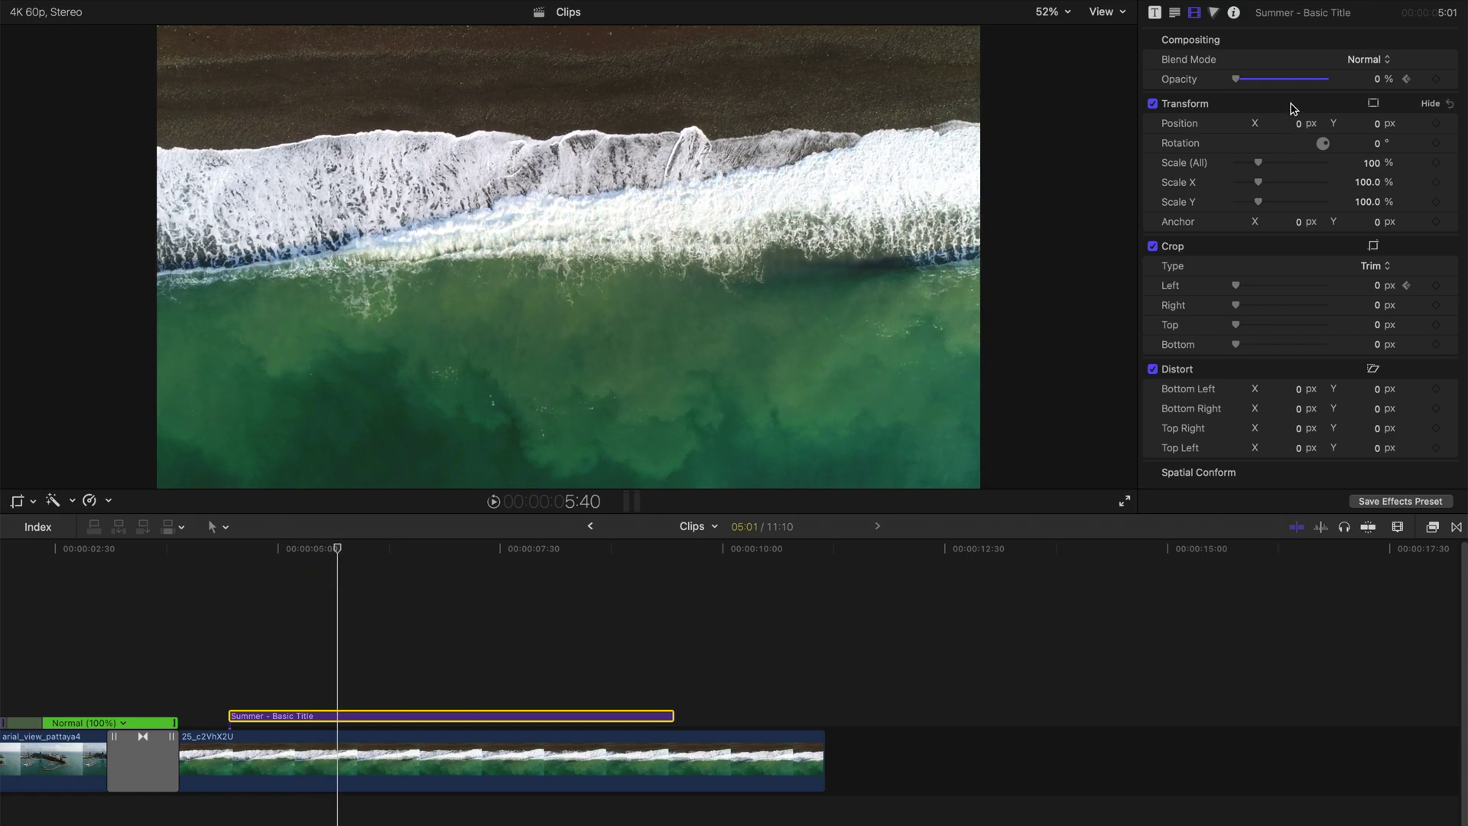
Step: Raise the title's opacity to 100%, then park the playhead on its last frames past 8:35
left_click_drag(1240, 83, 1466, 58)
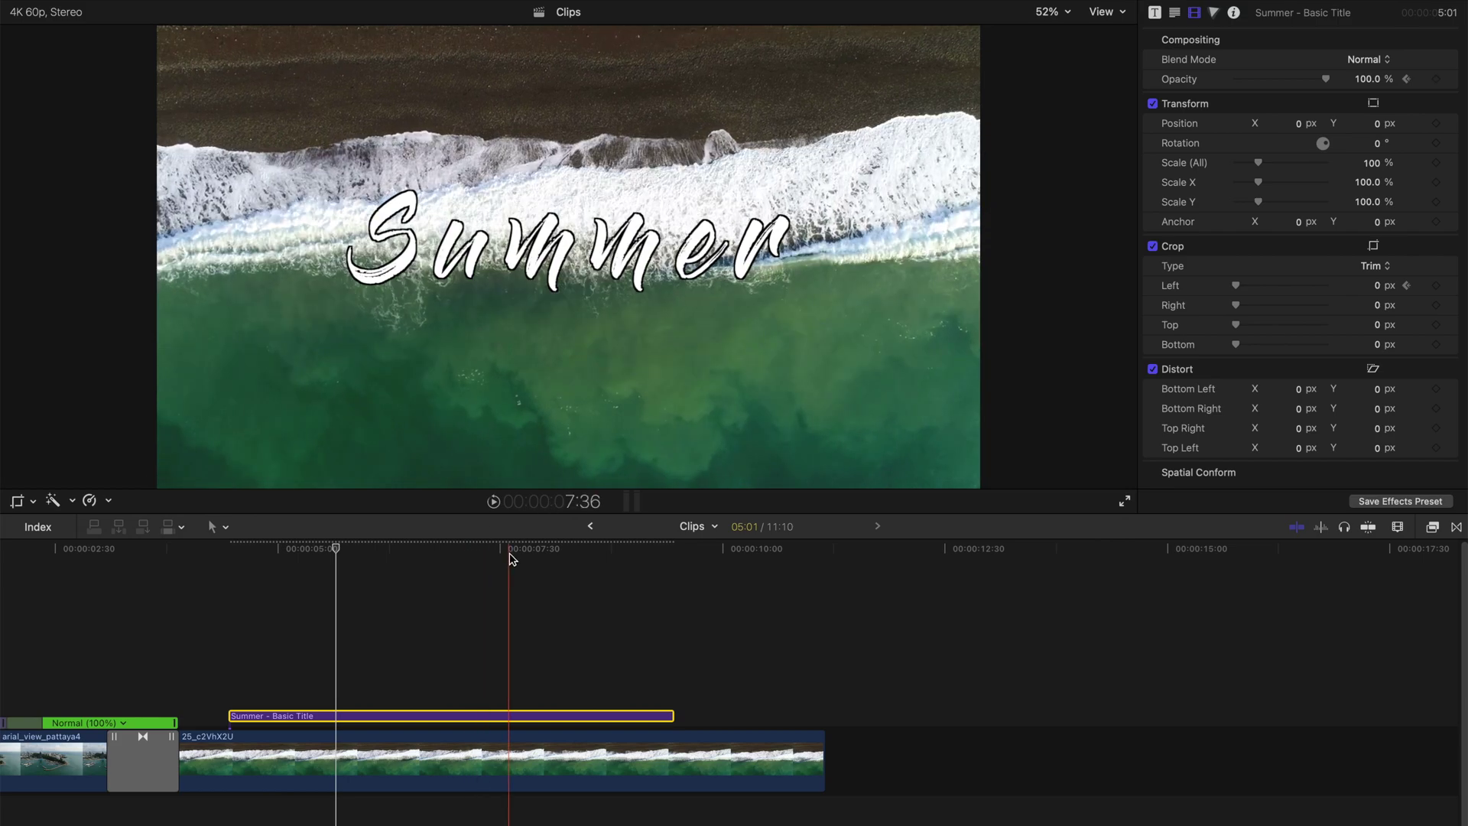
left_click(573, 561)
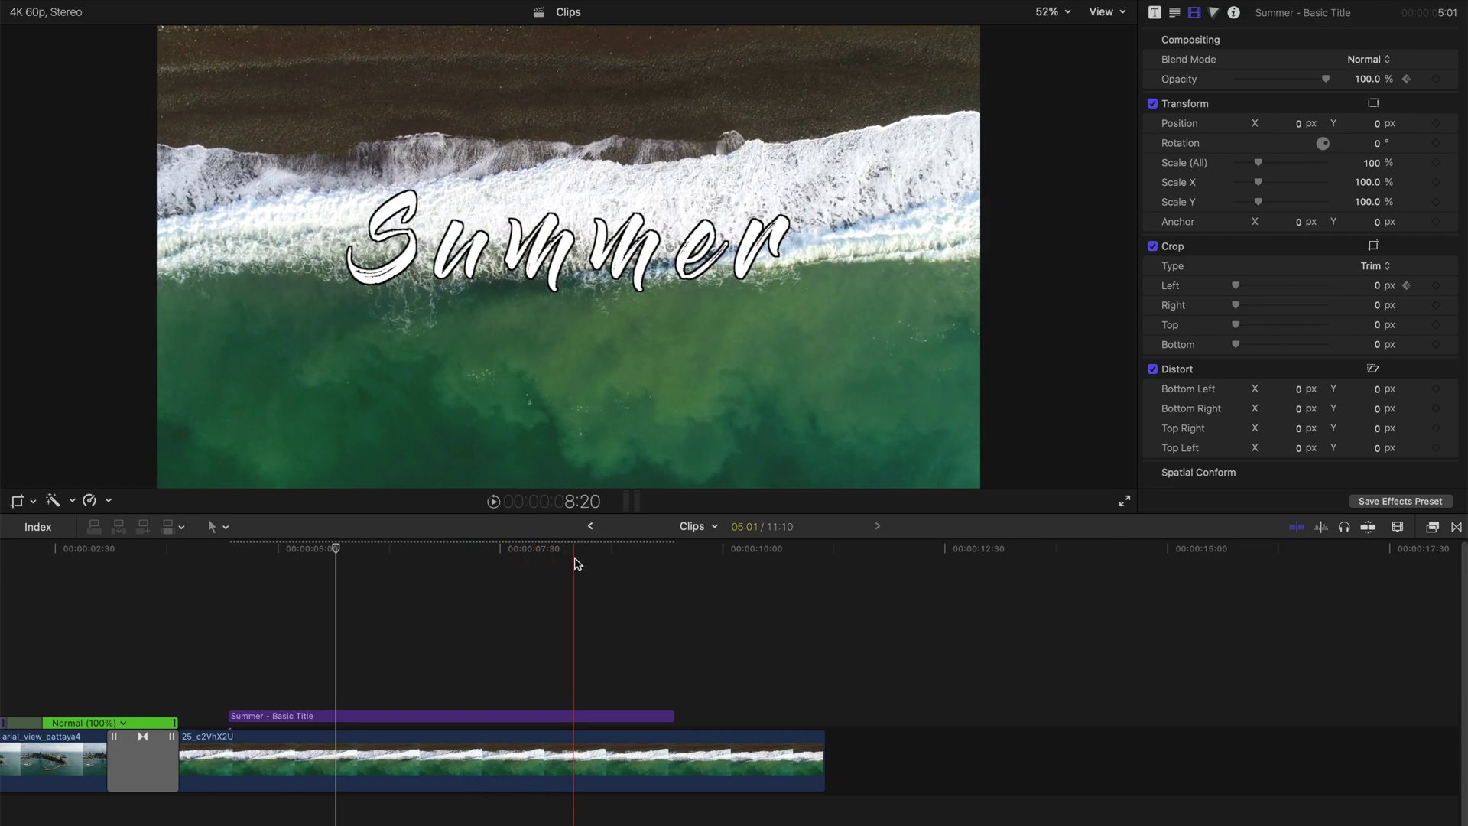
left_click(558, 560)
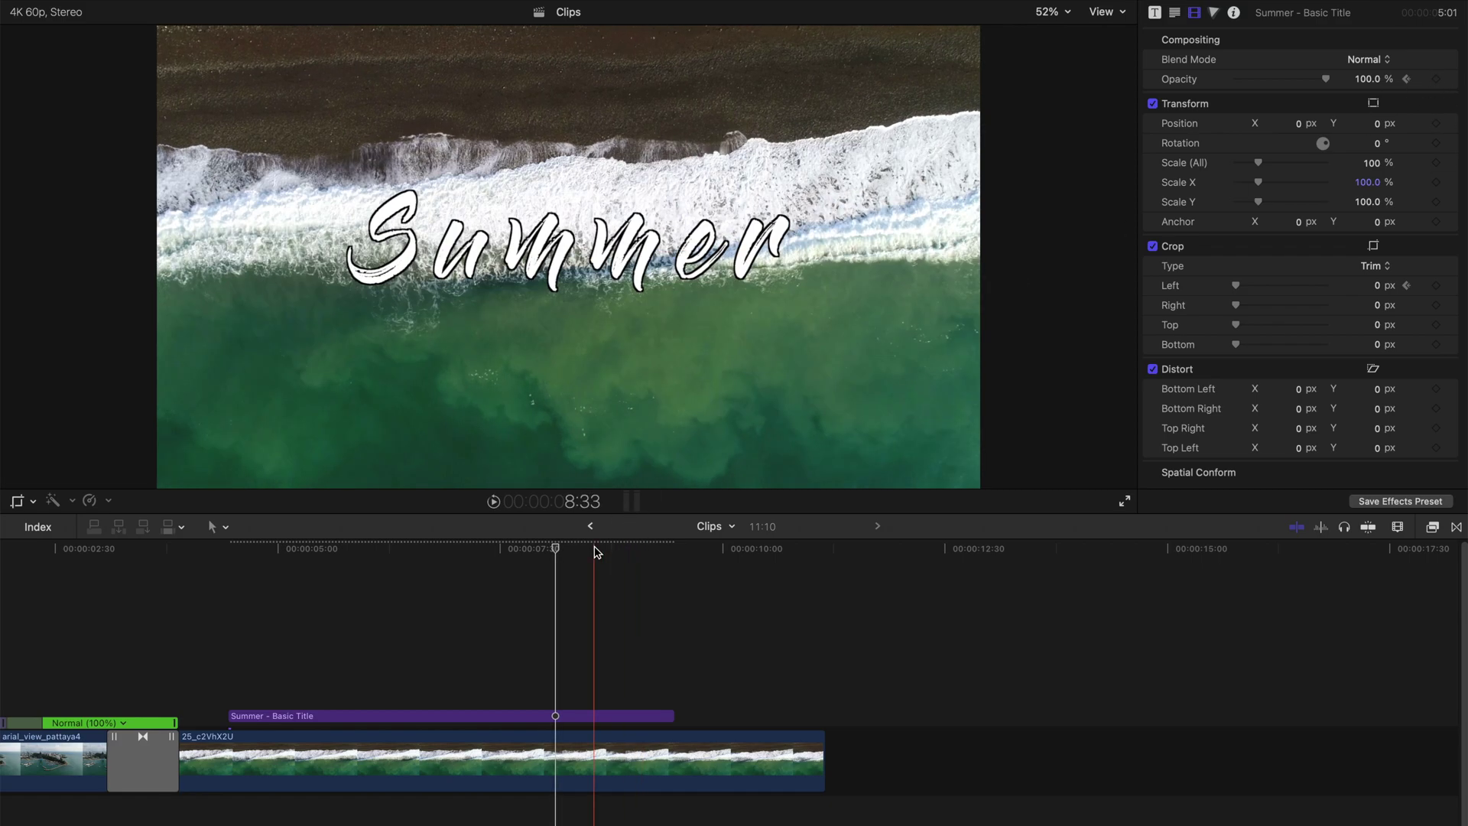
left_click(598, 553)
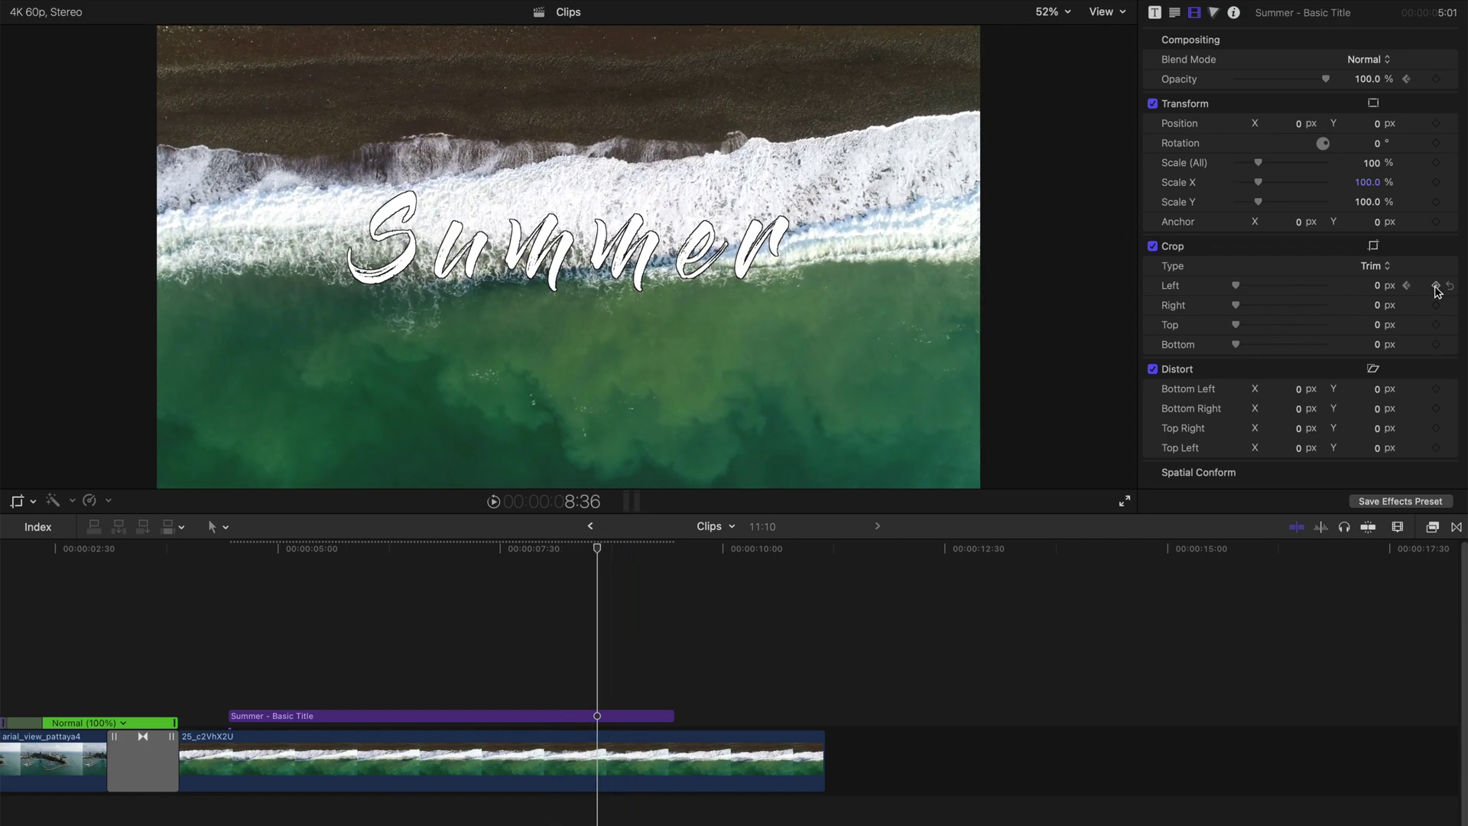
left_click(663, 550)
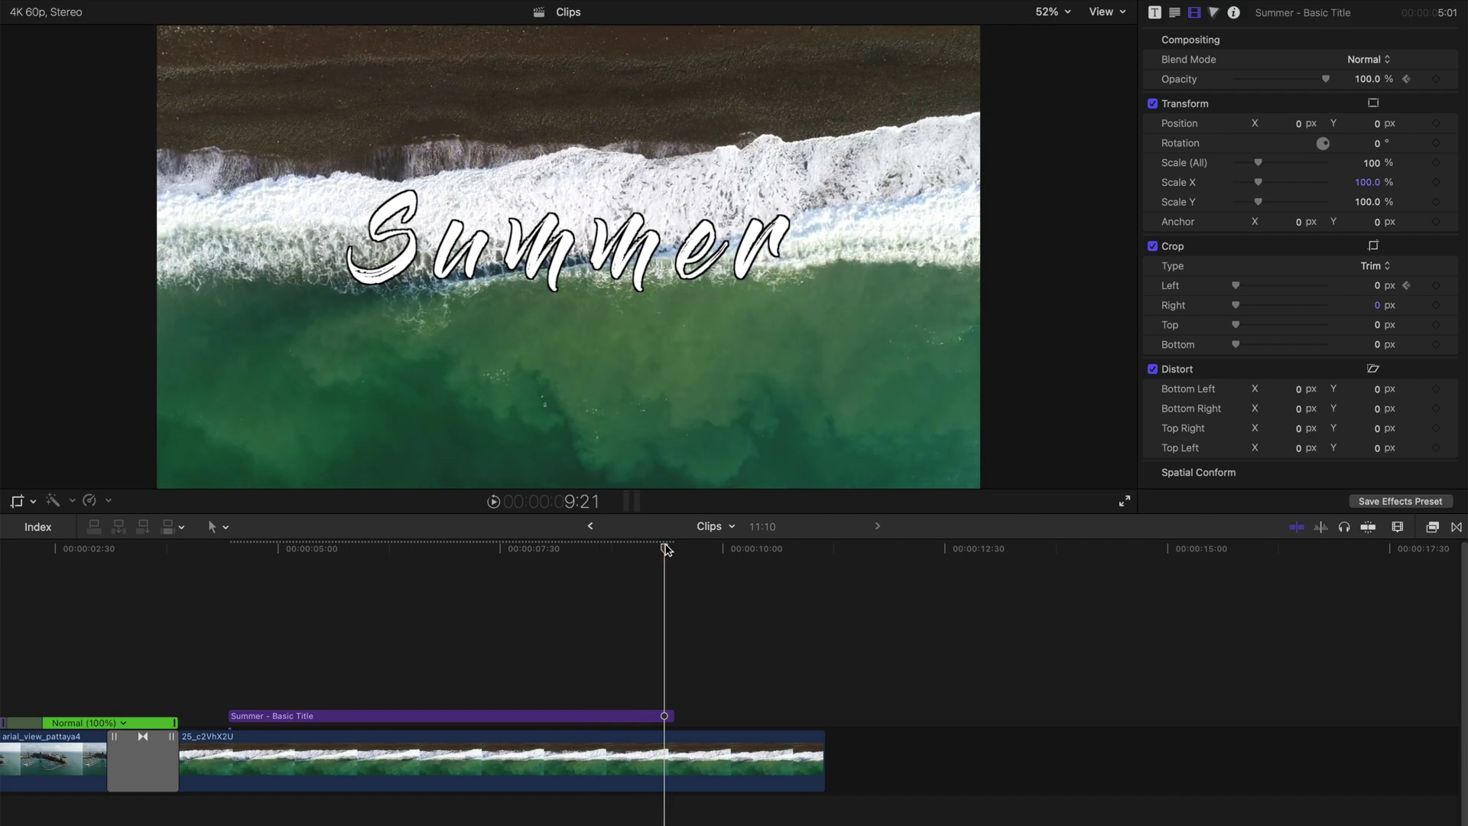
left_click_drag(663, 550, 669, 550)
Step: Keyframe the title's end to 0% opacity and a 3000 px left crop, then preview it
left_click_drag(1325, 79, 881, 68)
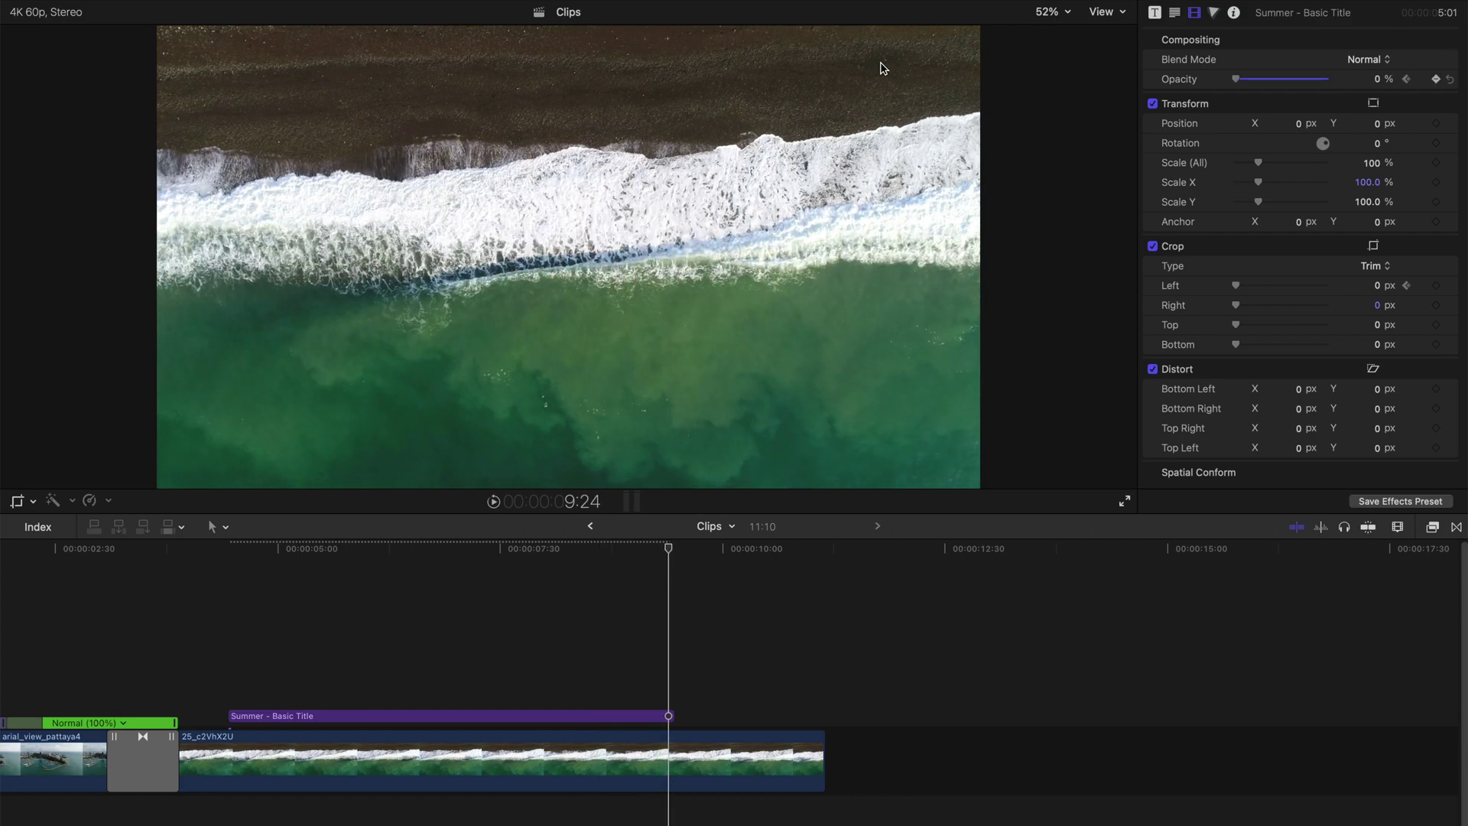
left_click(1379, 286)
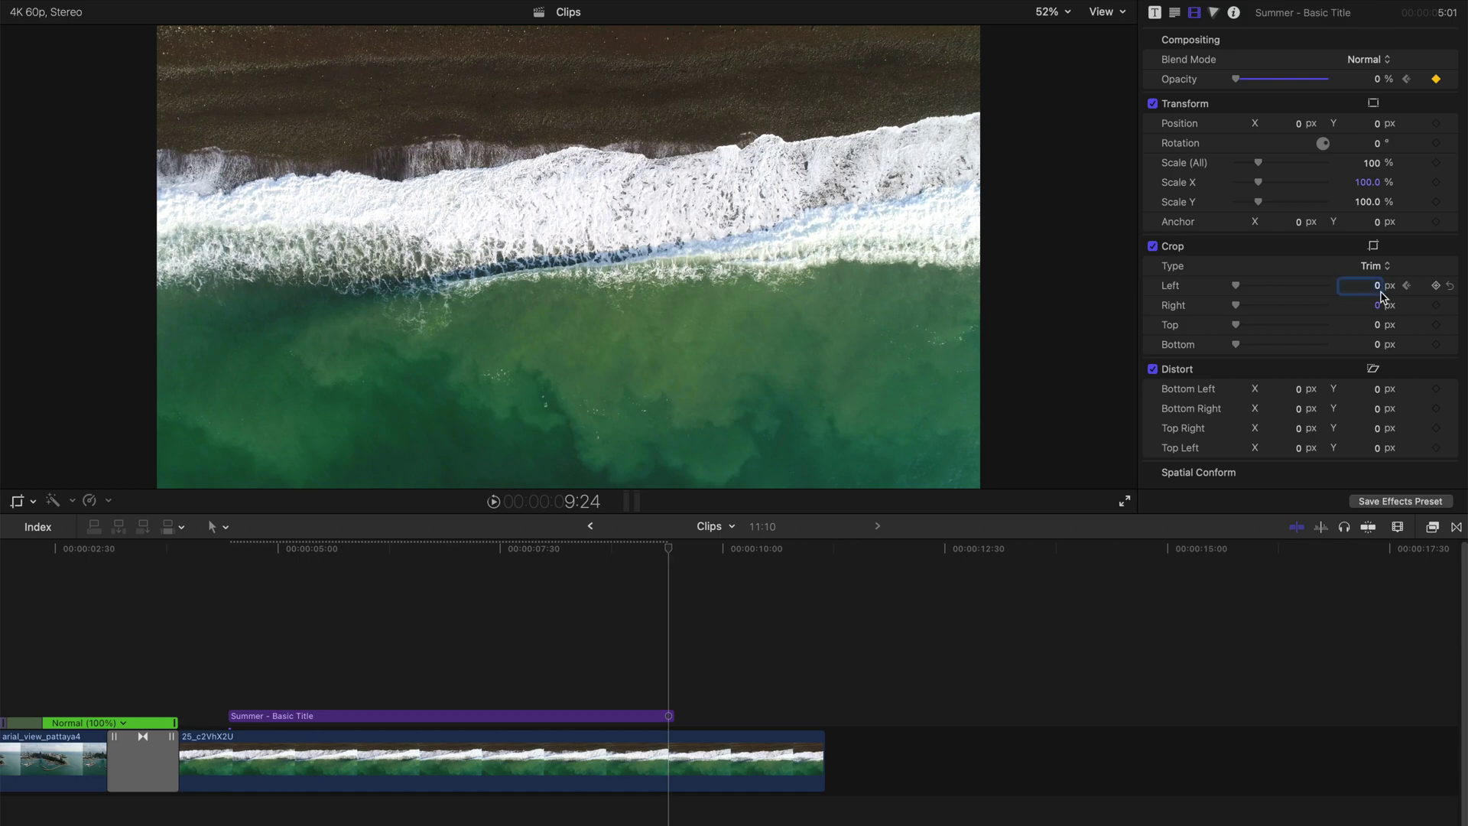
type("3000")
left_click(229, 564)
key("space")
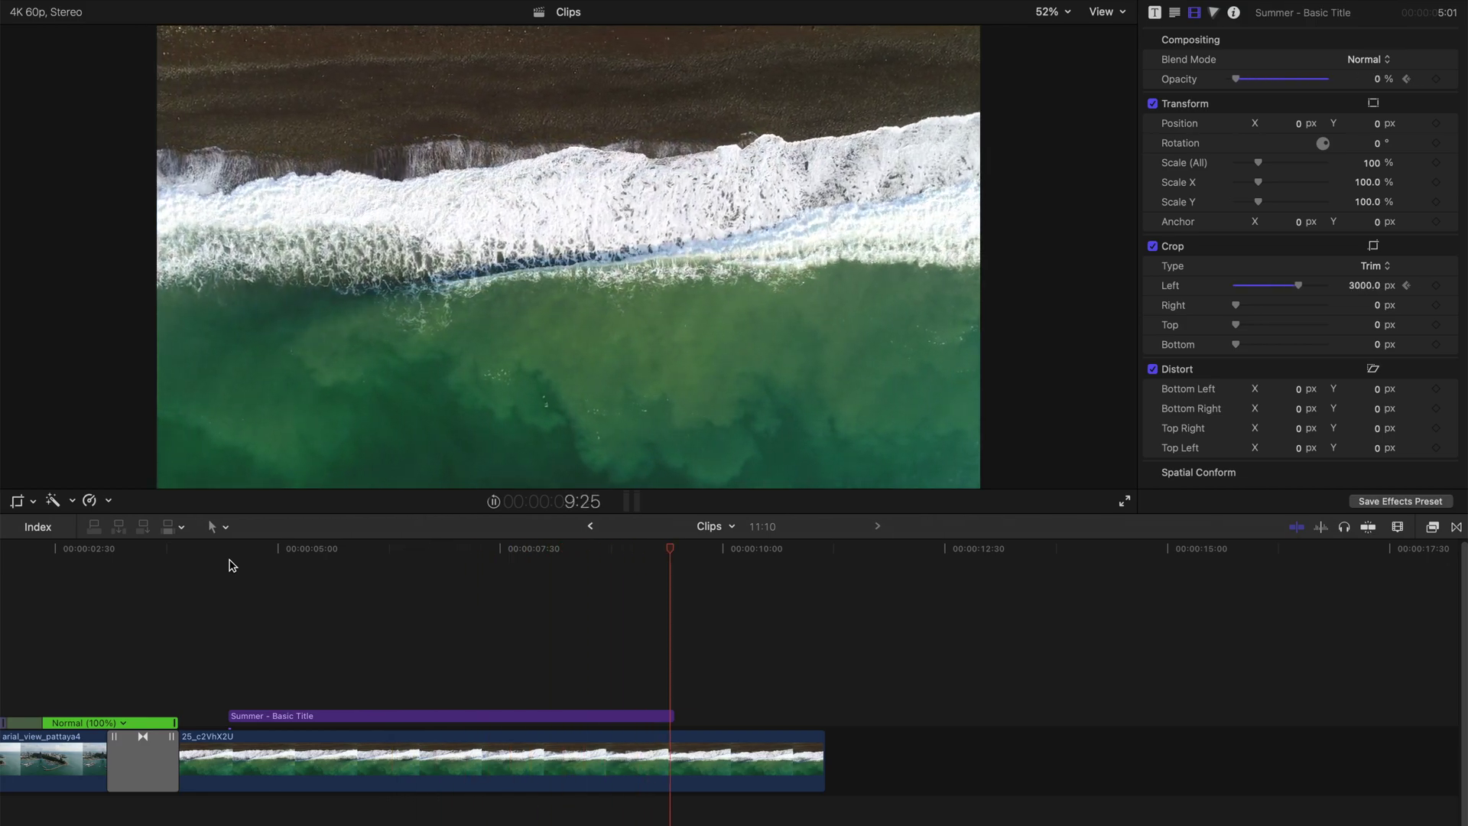
Step: In Show Video Animation, drag a left-crop keyframe earlier, then close the editor
key("space")
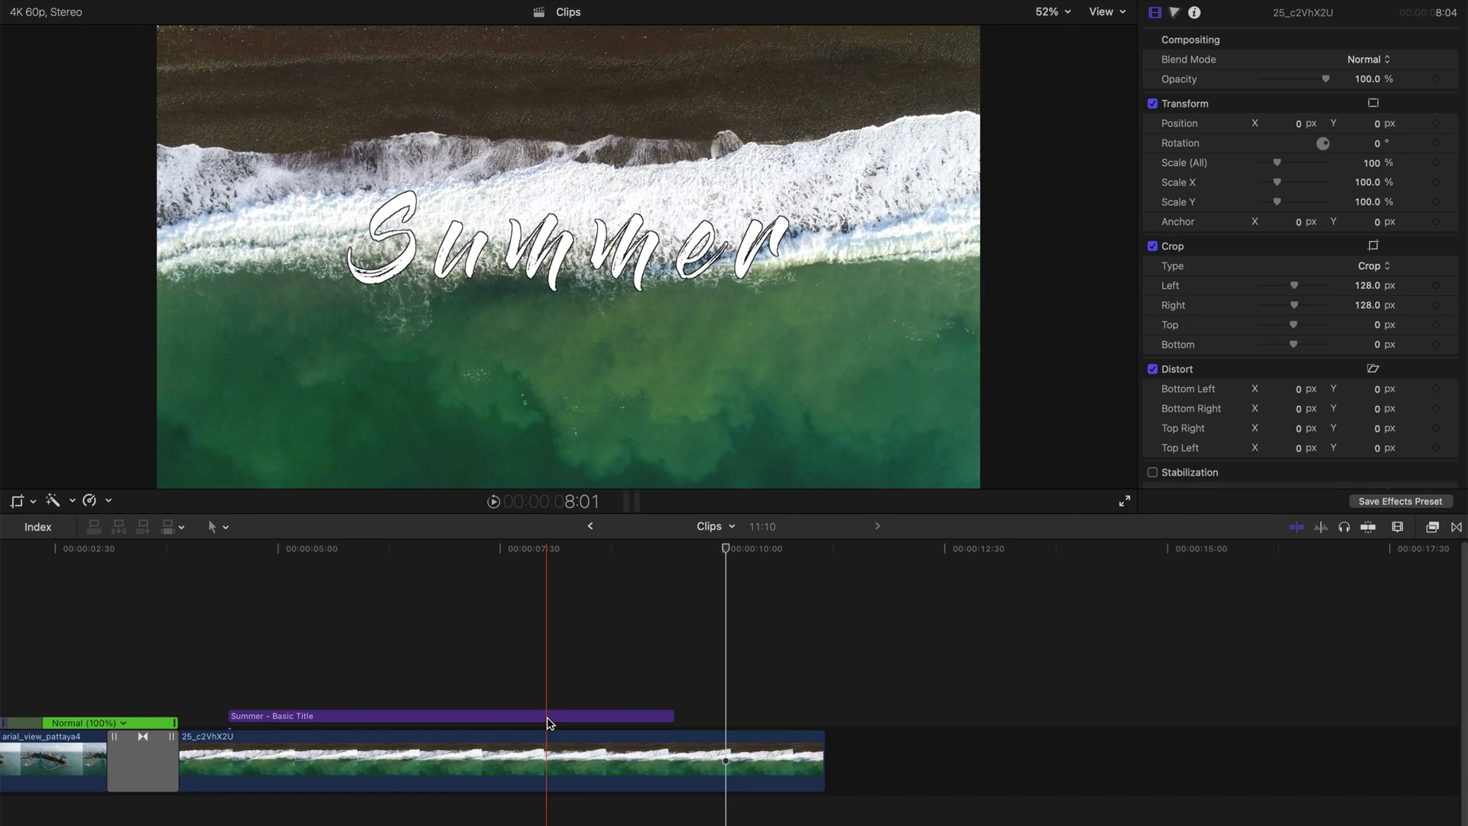
right_click(548, 716)
left_click(615, 778)
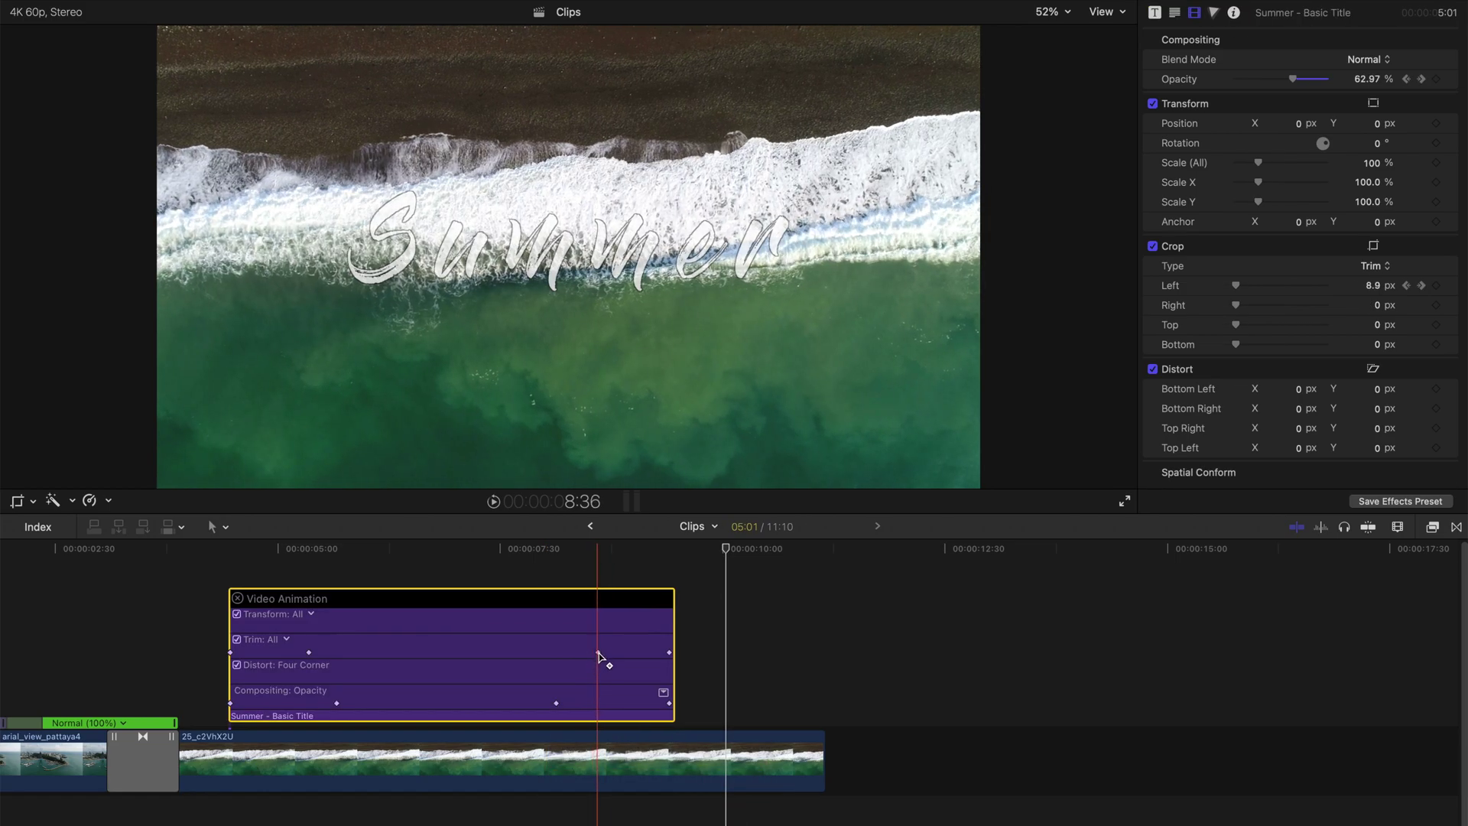
left_click_drag(599, 655, 571, 654)
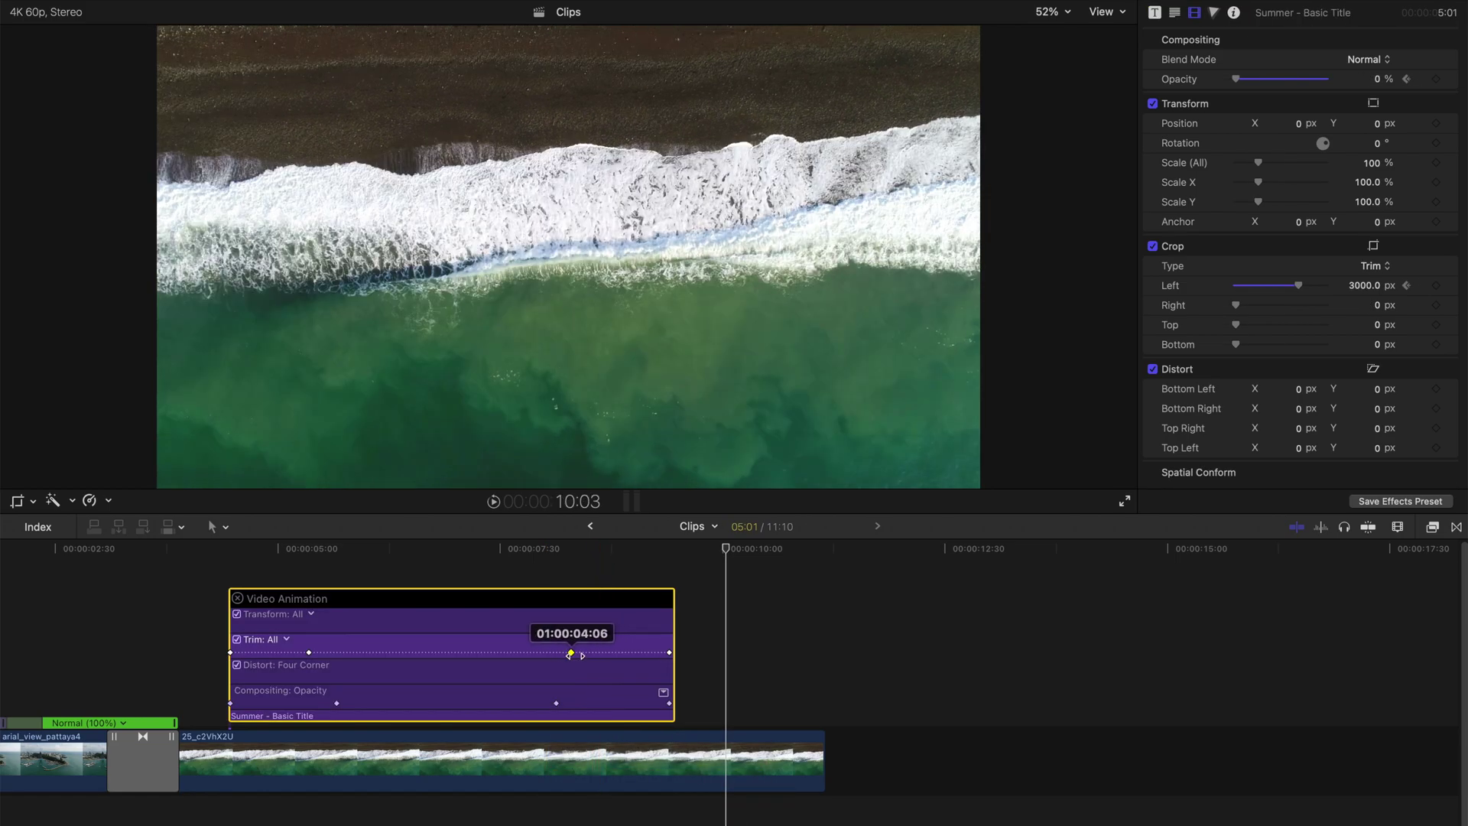
left_click(238, 598)
Step: Play the title's fade-and-wipe intro from just before it starts, then scrub back to about 8:20
left_click(233, 561)
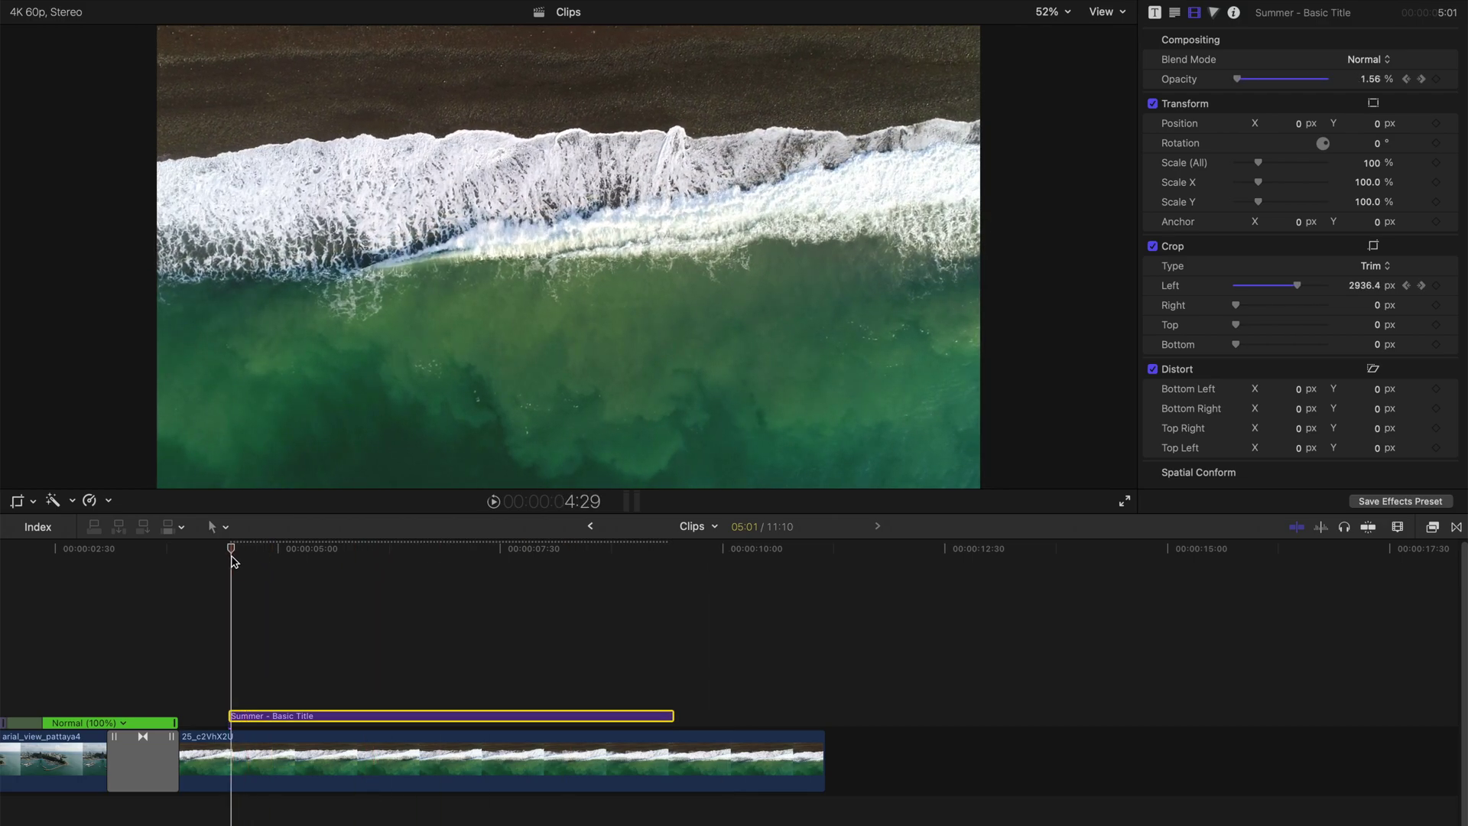
left_click_drag(231, 560, 228, 559)
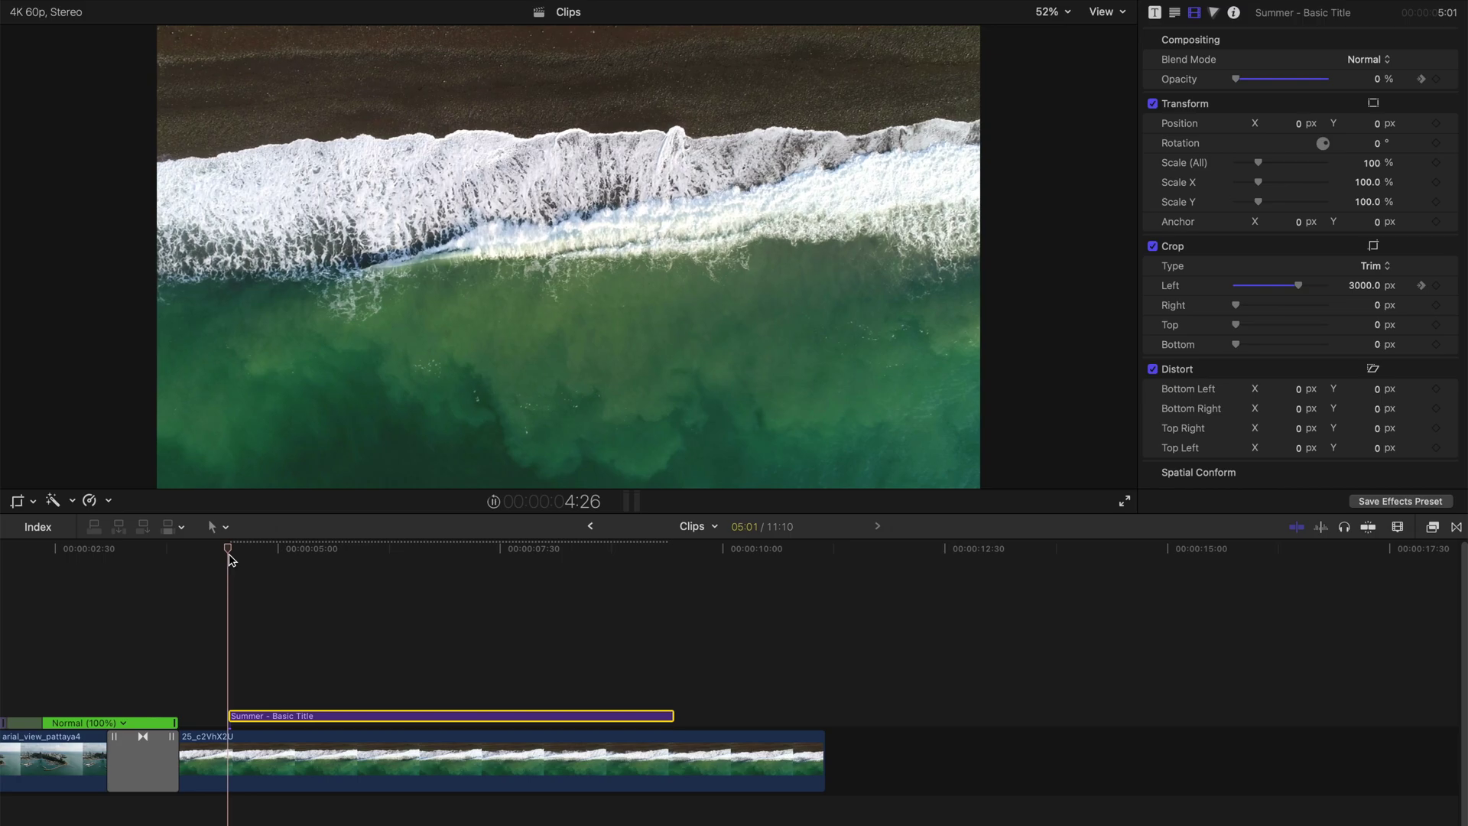
key("space")
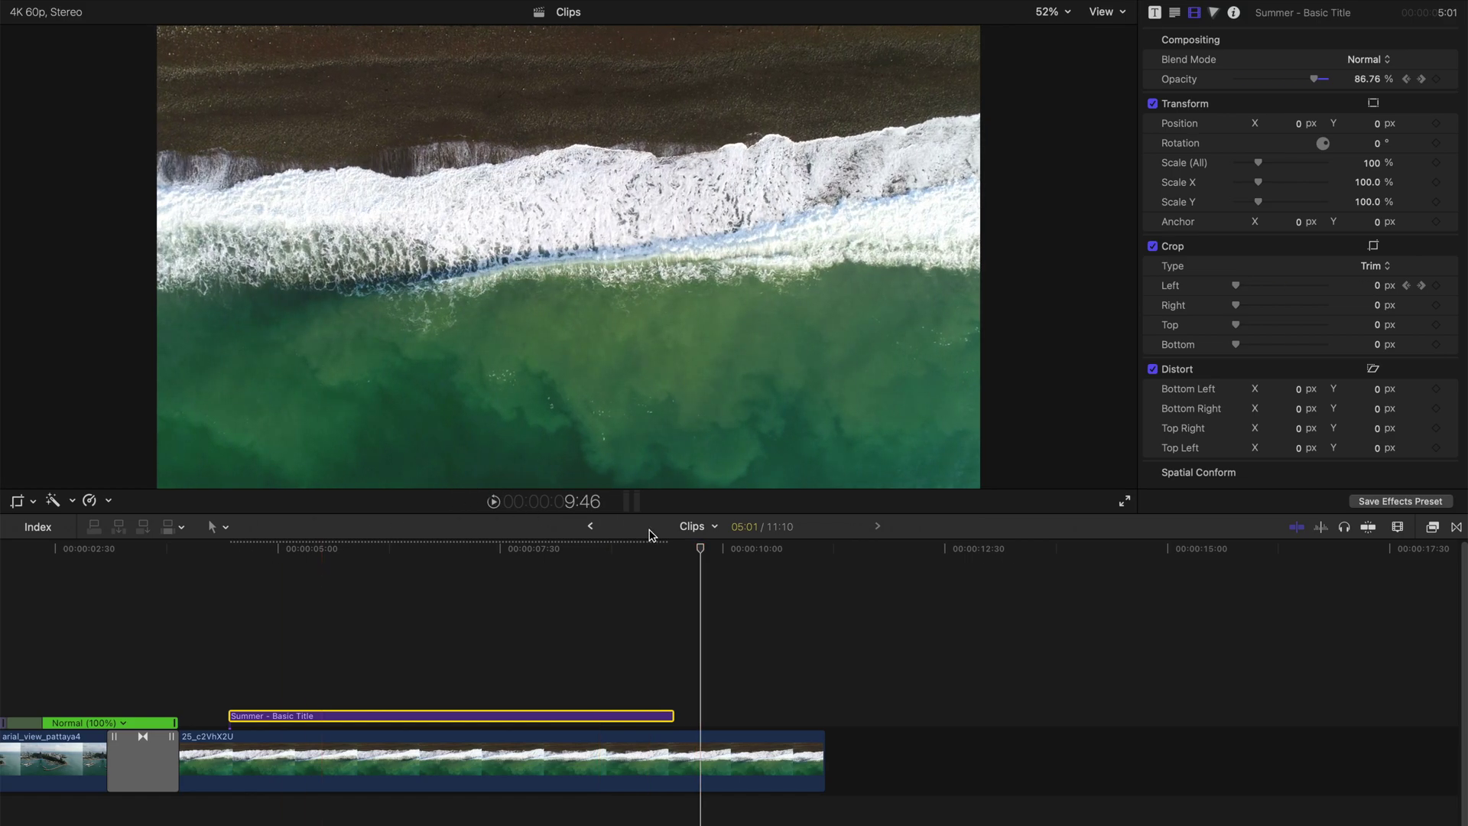
left_click_drag(698, 549, 579, 555)
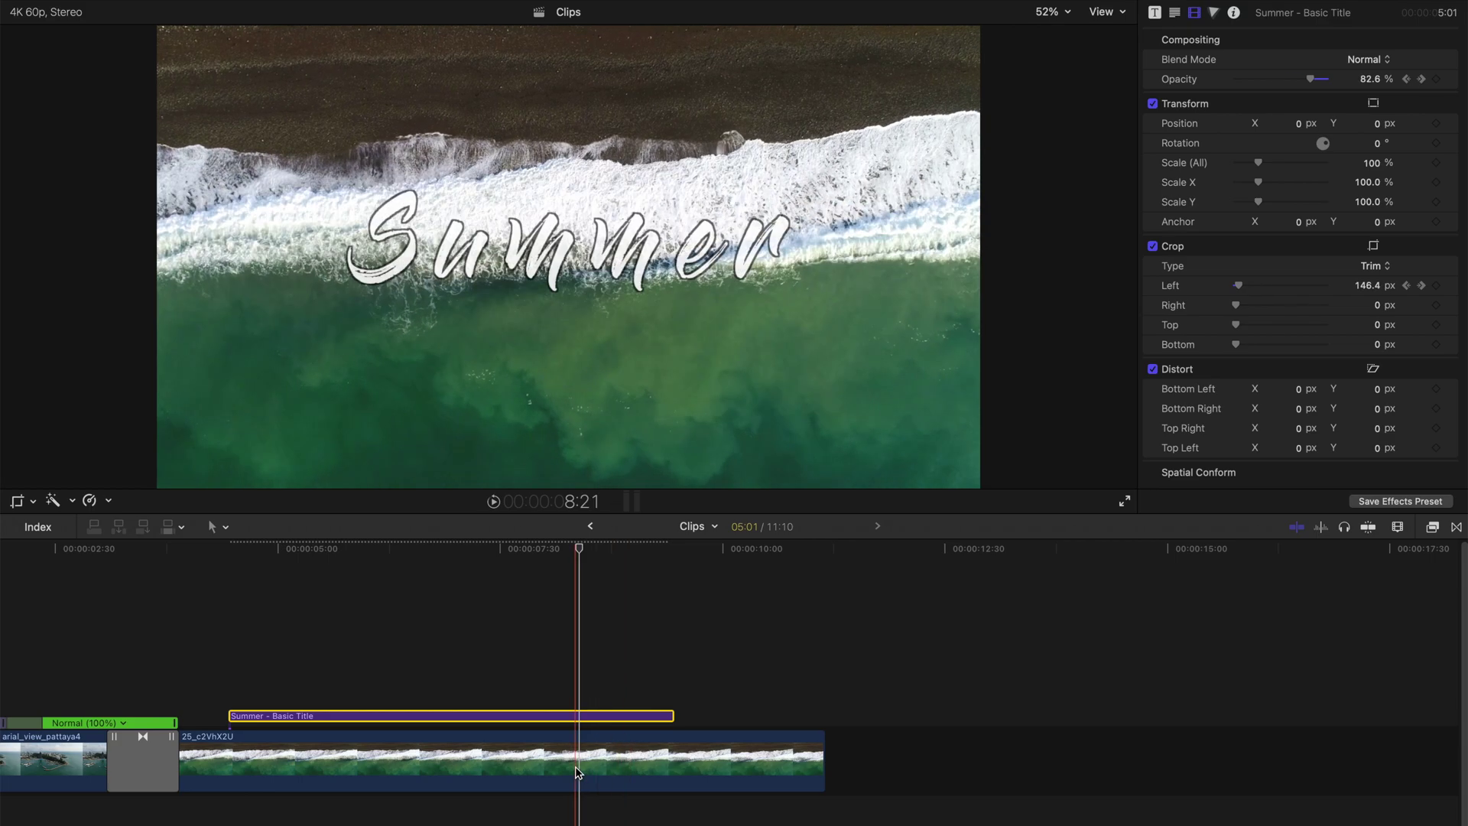
left_click(628, 760)
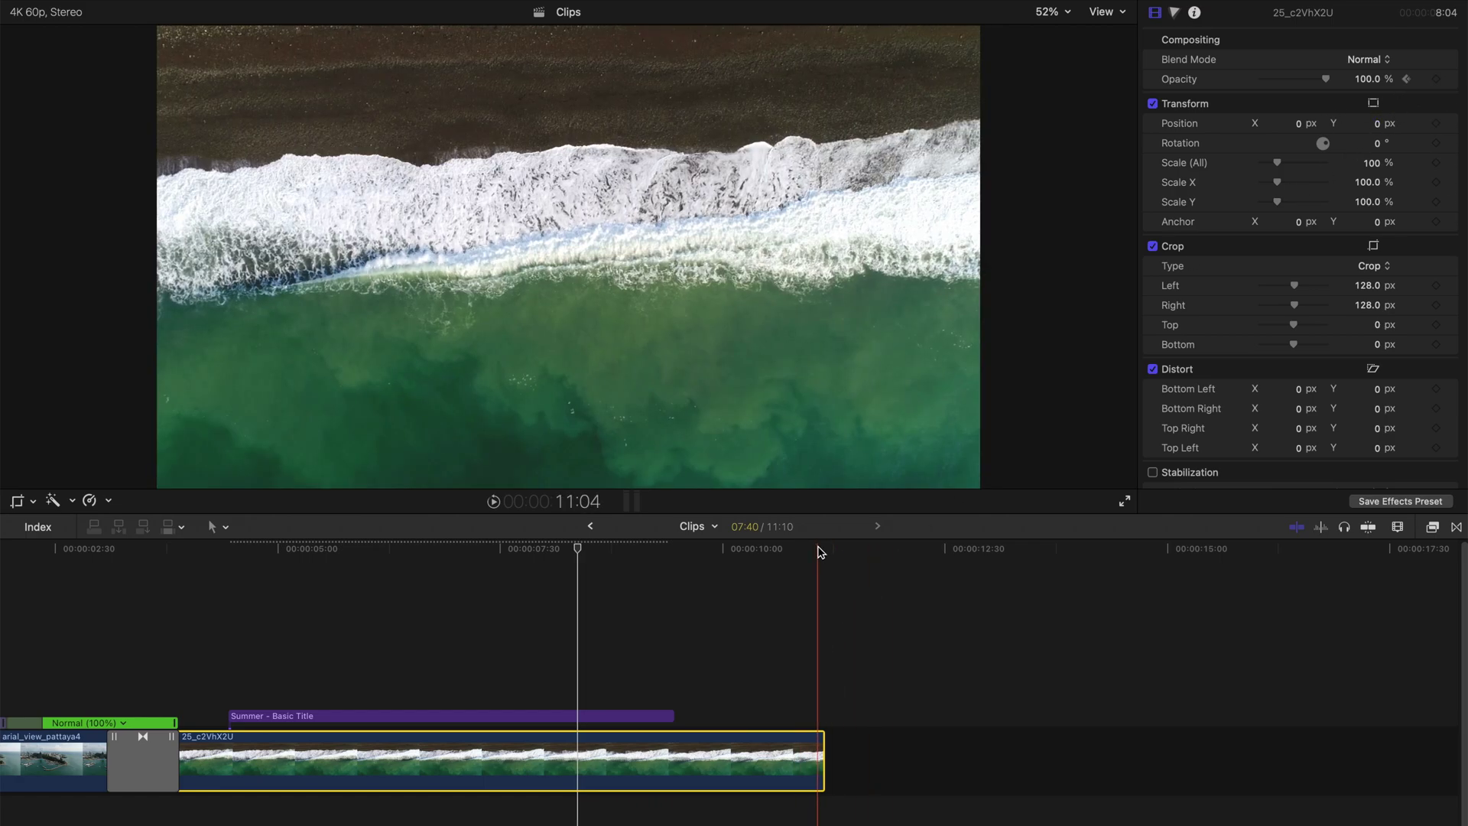
Step: Preview the ending from 7:37 to check the beach clip dimming to about 21% as the title fades
left_click(731, 550)
left_click_drag(731, 554, 679, 569)
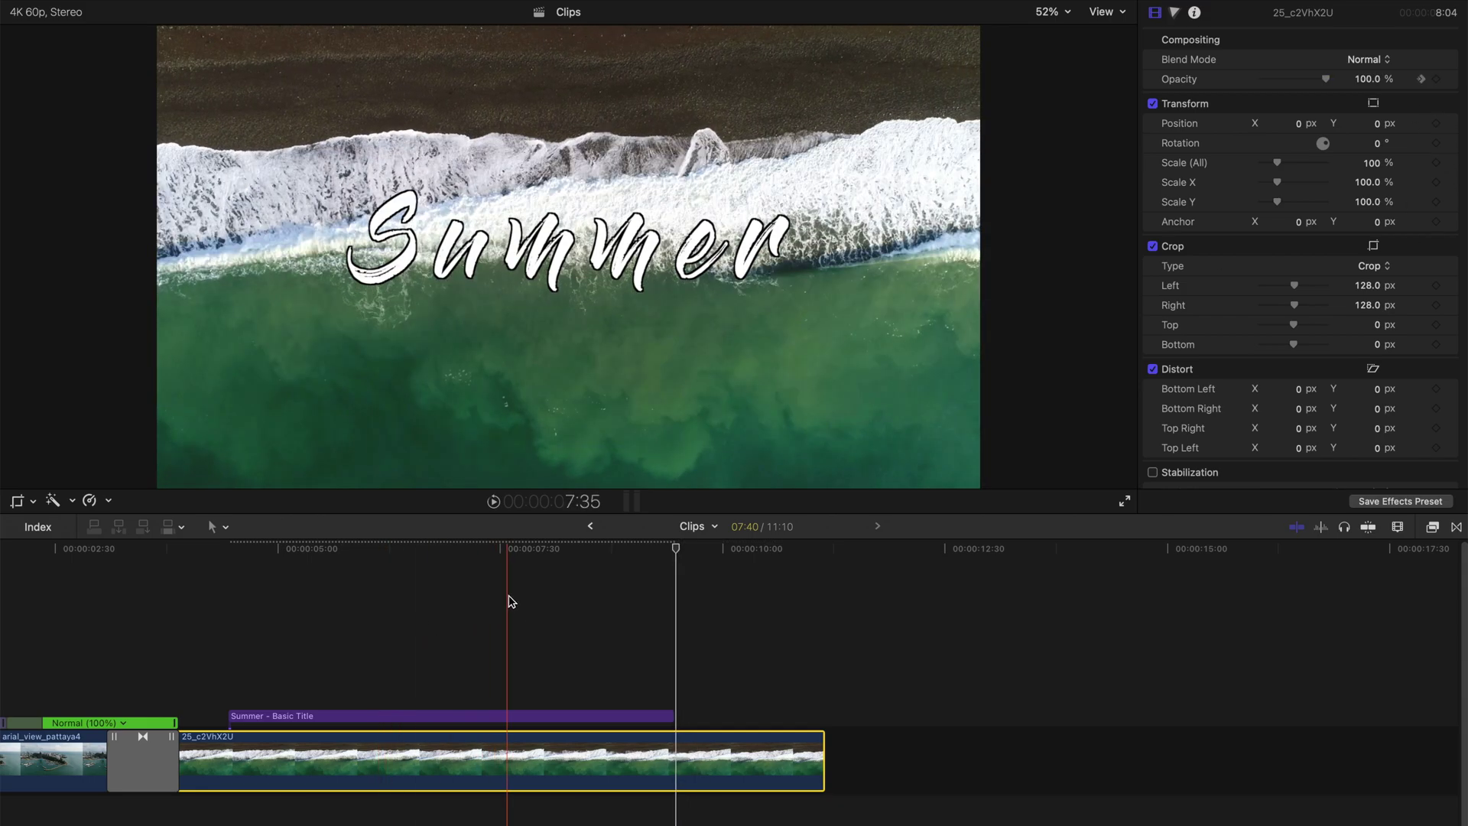
left_click(510, 586)
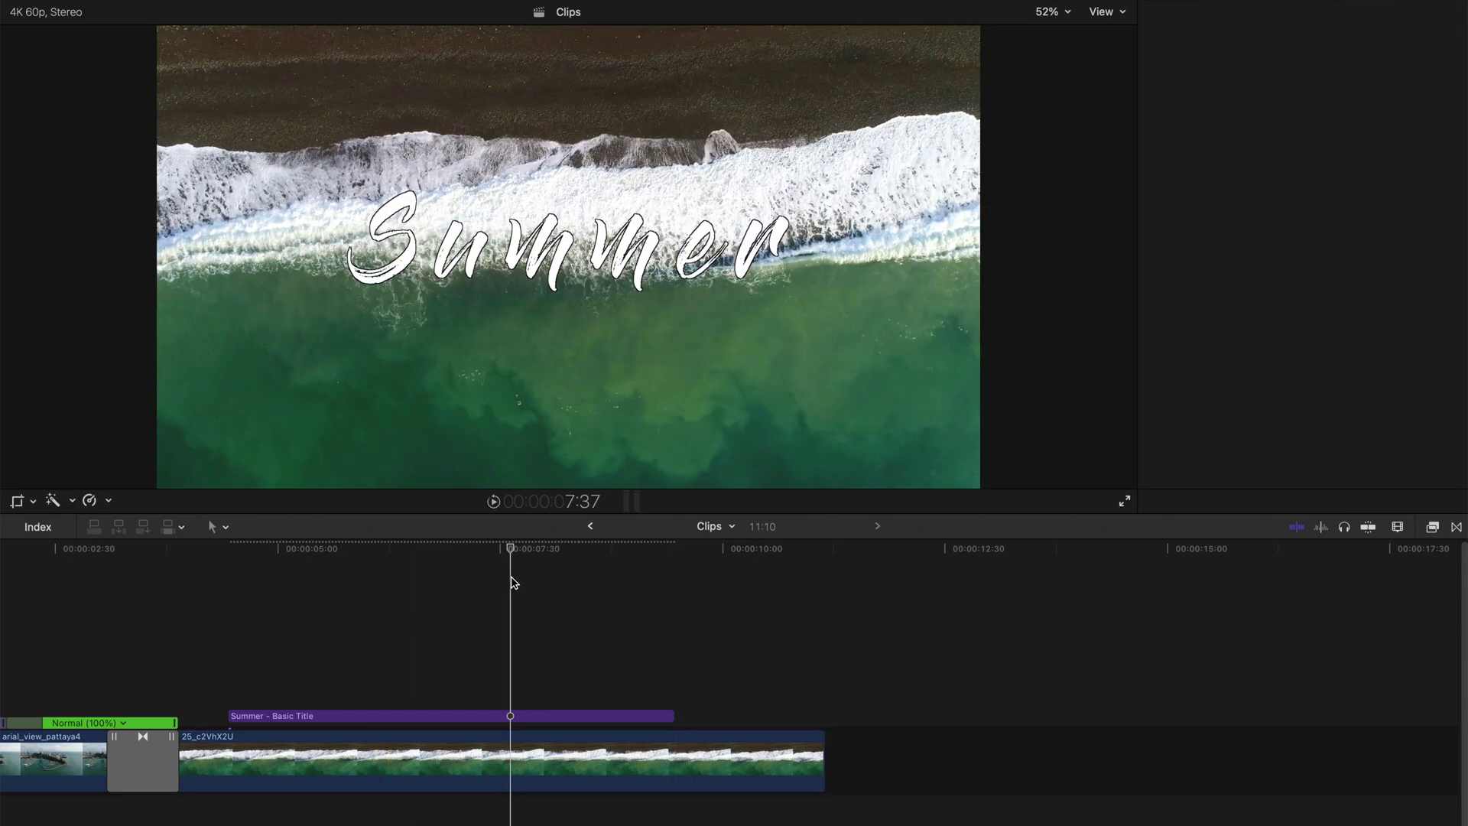
key("space")
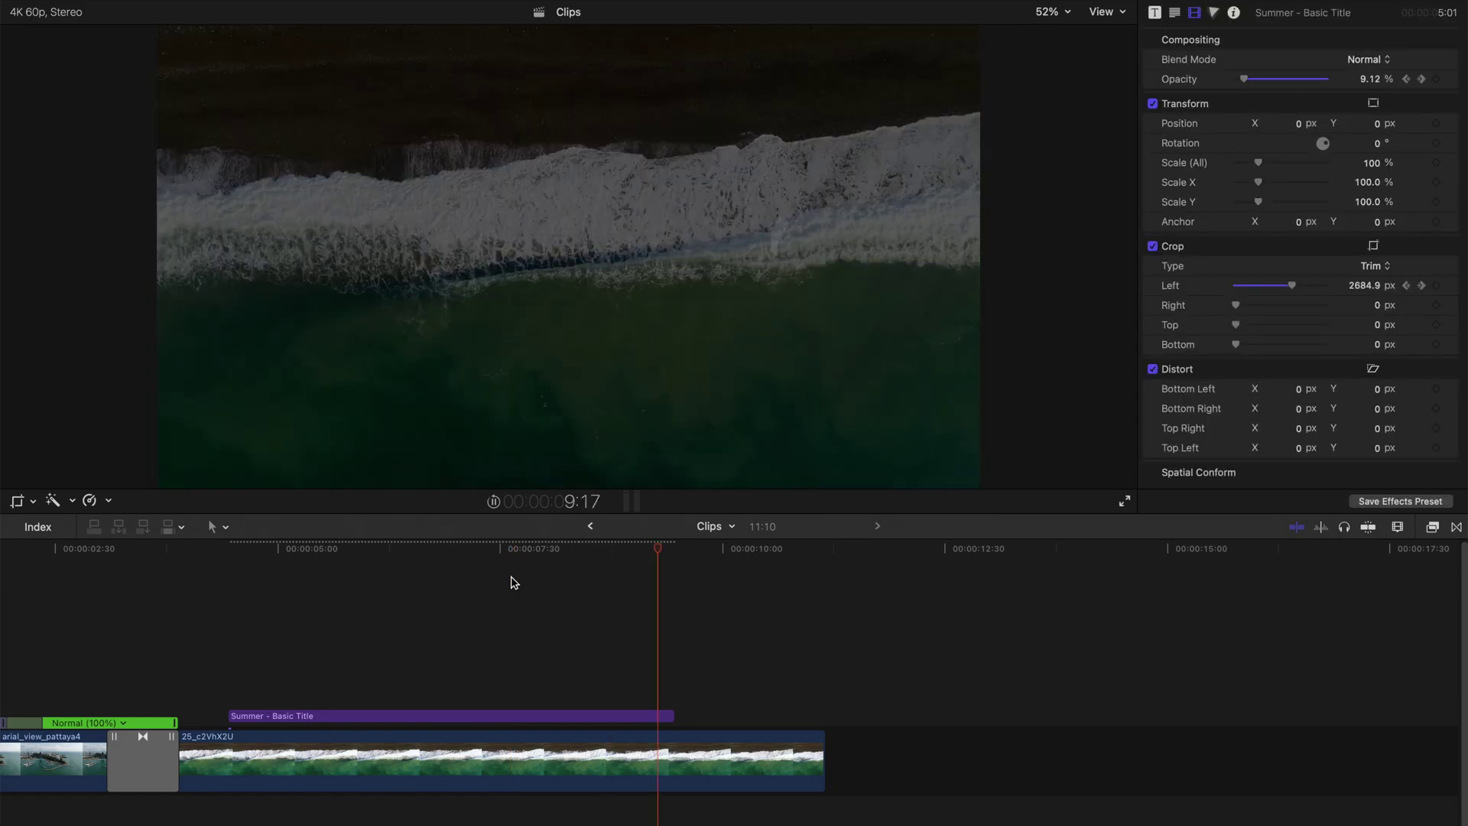
key("space")
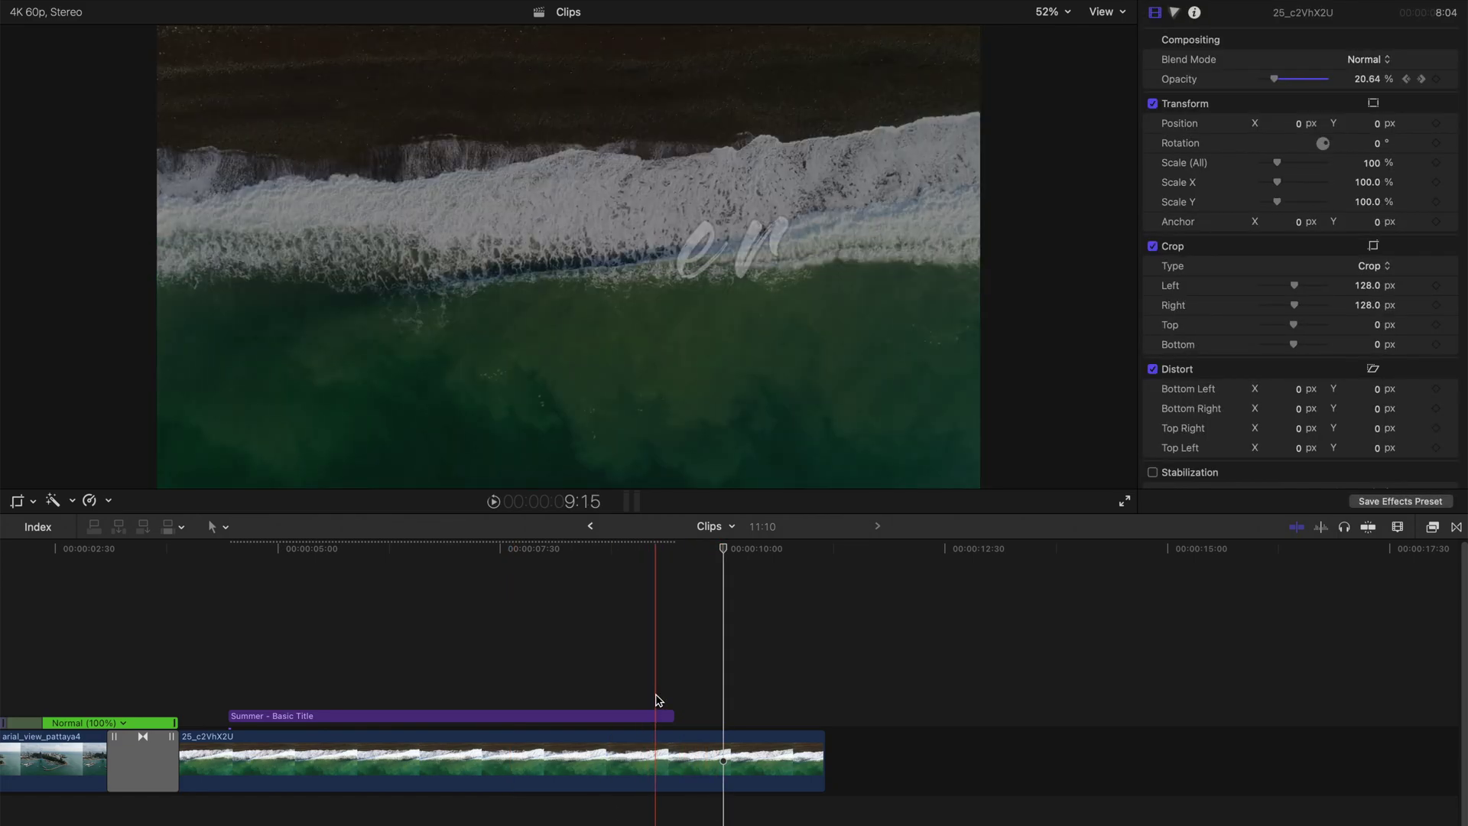